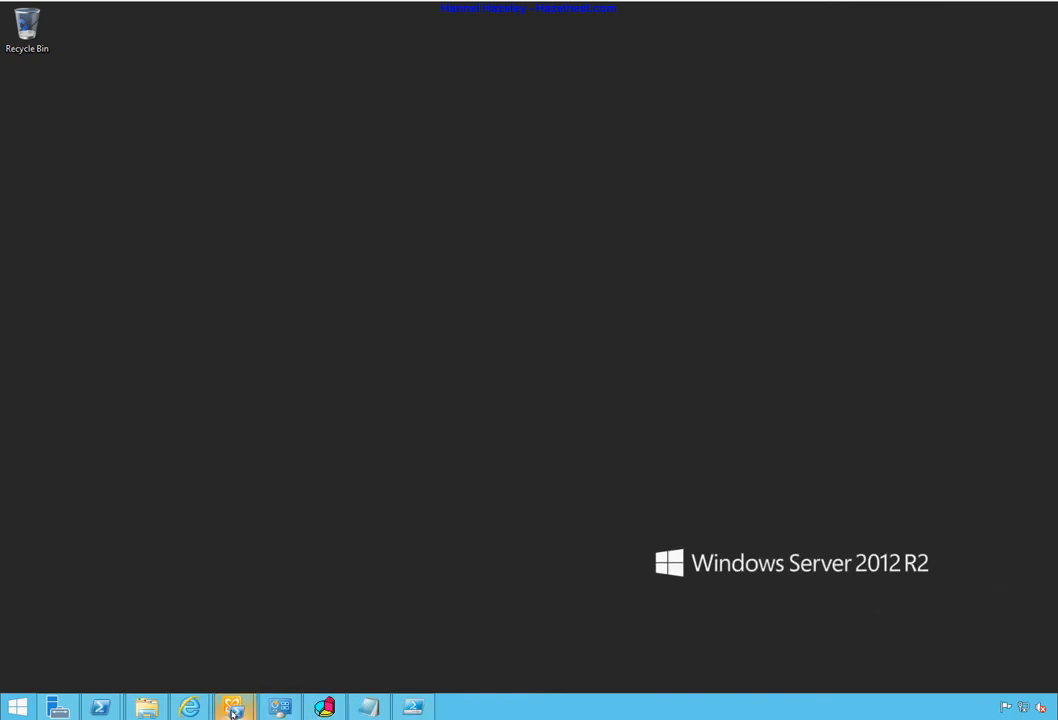
Step: Switch to the Exchange admin center and show the list of mailbox databases on the servers
{"action": "mouse_move", "coordinate": [232, 712]}
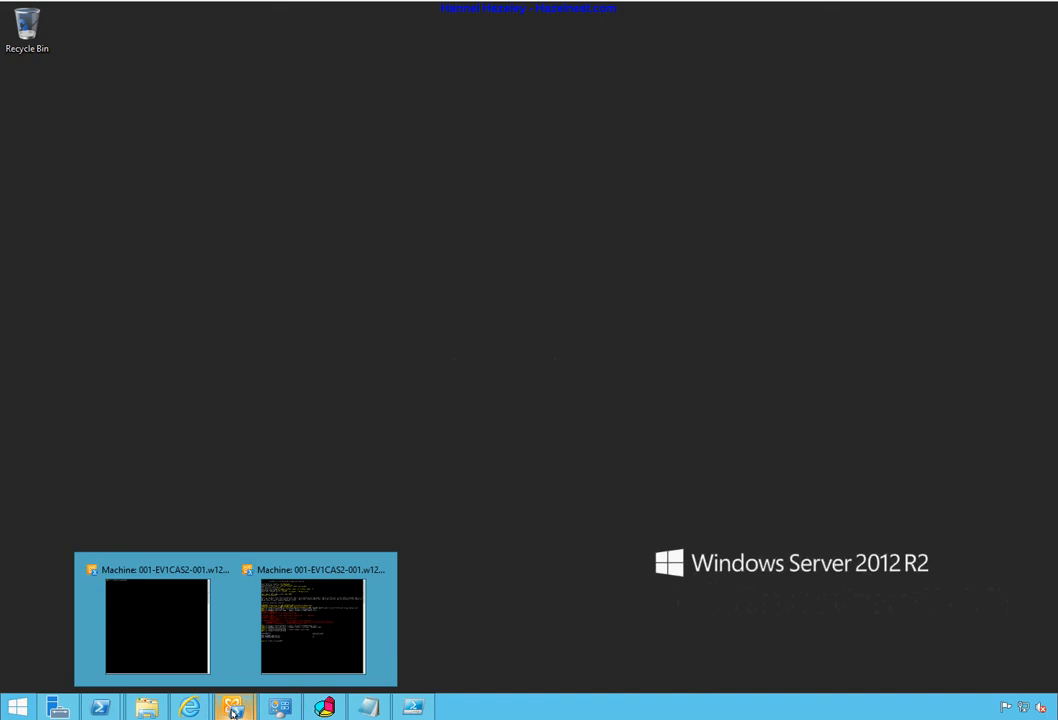
{"action": "mouse_move", "coordinate": [190, 708]}
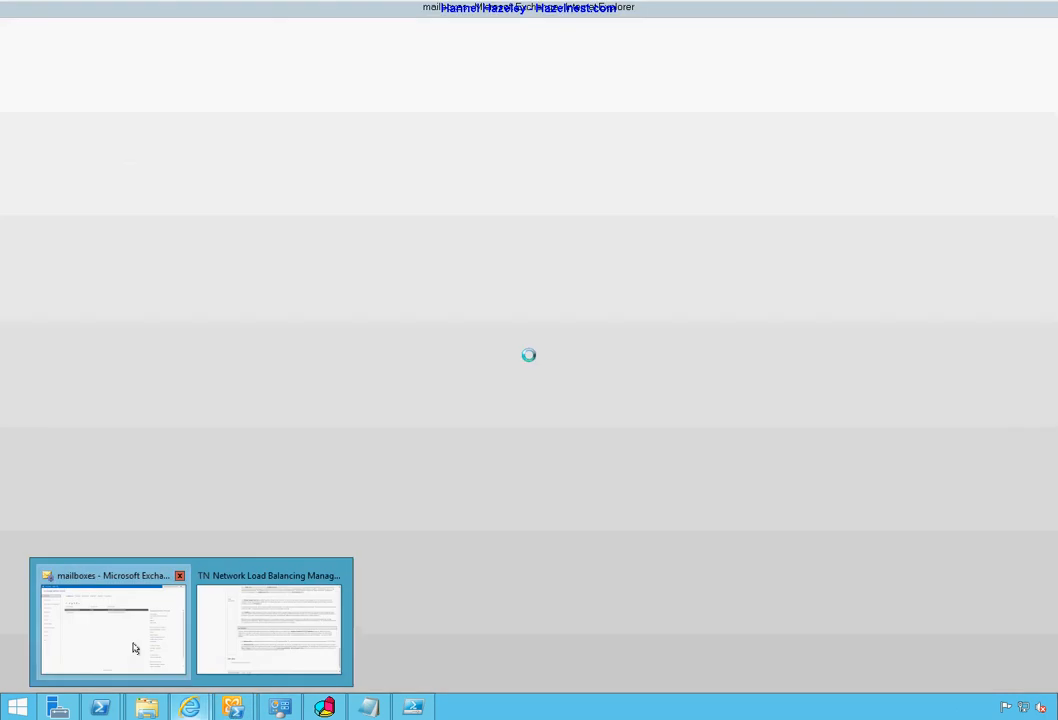
{"action": "left_click", "coordinate": [133, 648]}
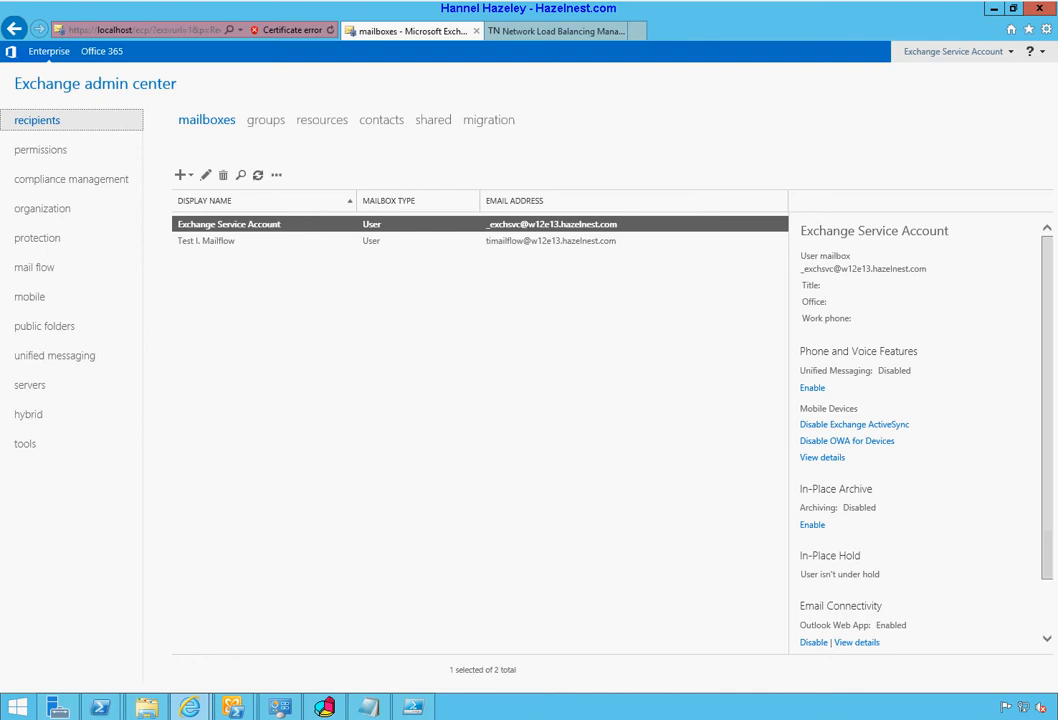
{"action": "left_click", "coordinate": [38, 394]}
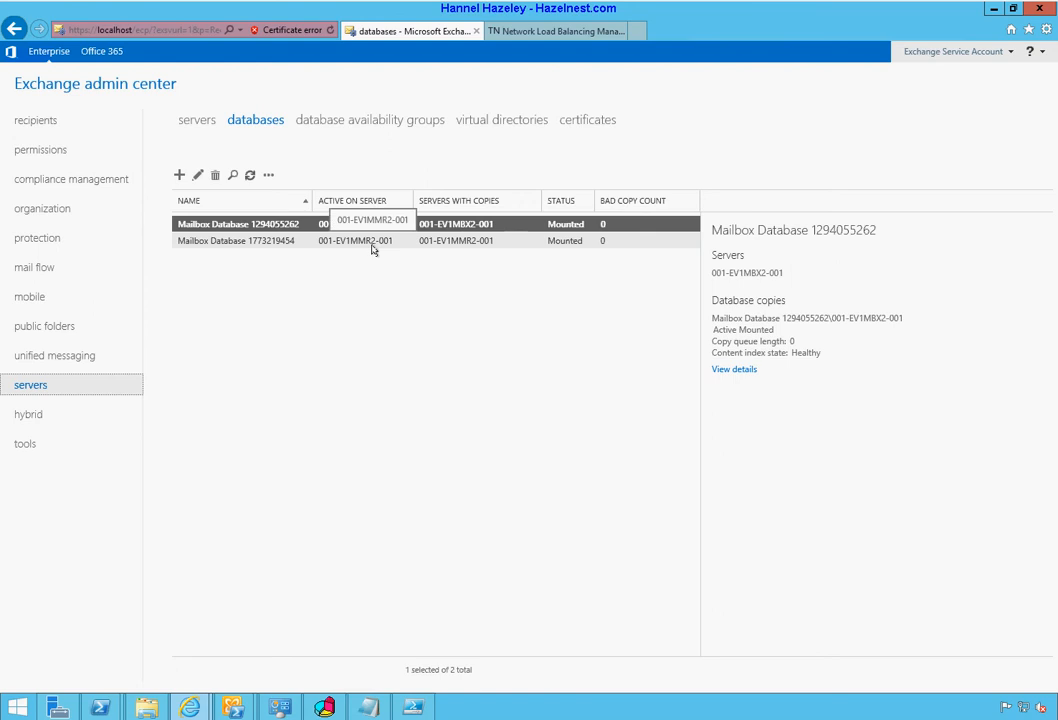
Step: Switch to the Exchange Management Shell and list all mailboxes with Get-Mailbox
{"action": "mouse_move", "coordinate": [233, 707]}
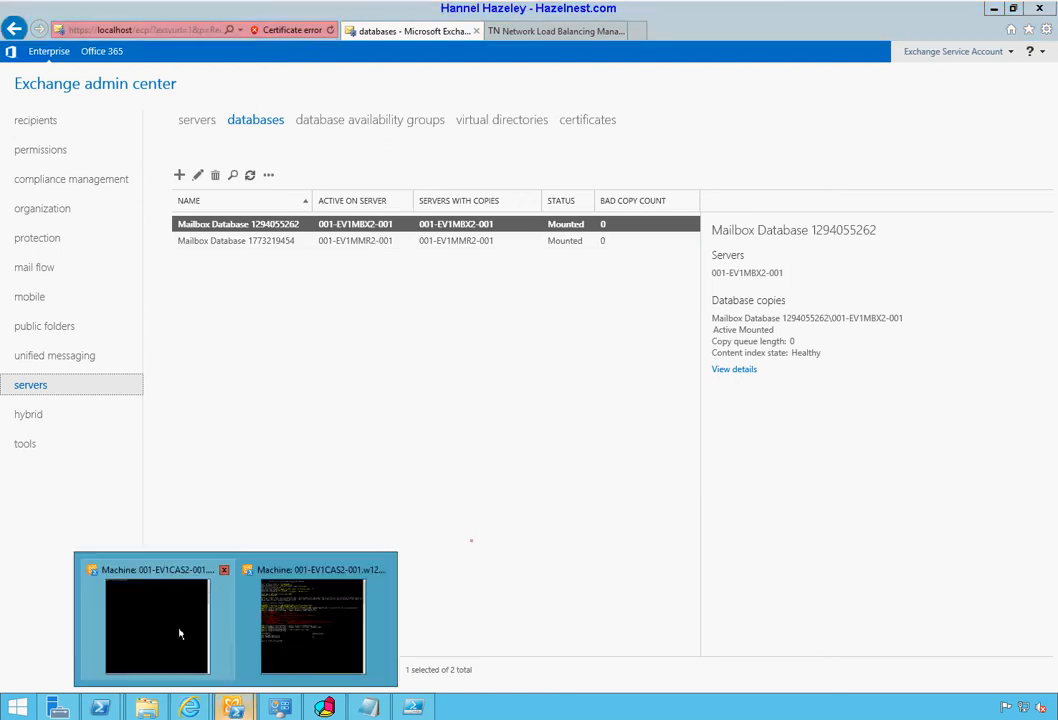
{"action": "left_click", "coordinate": [180, 633]}
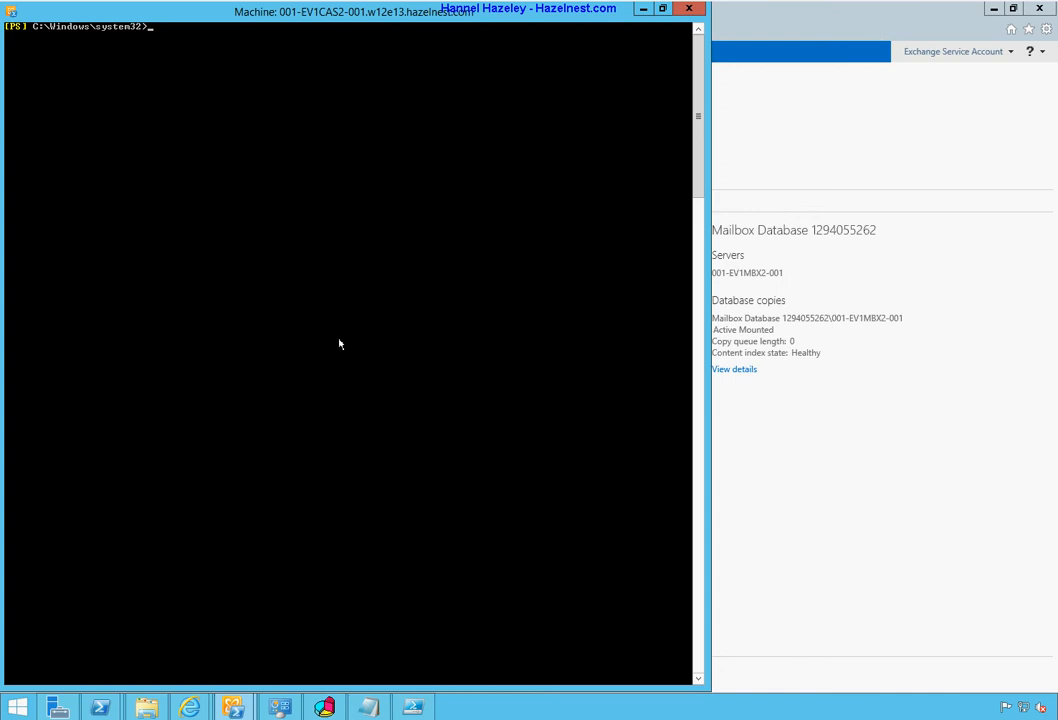
{"action": "type", "text": "get-mail"}
{"action": "key", "text": "Tab"}
{"action": "key", "text": "Return"}
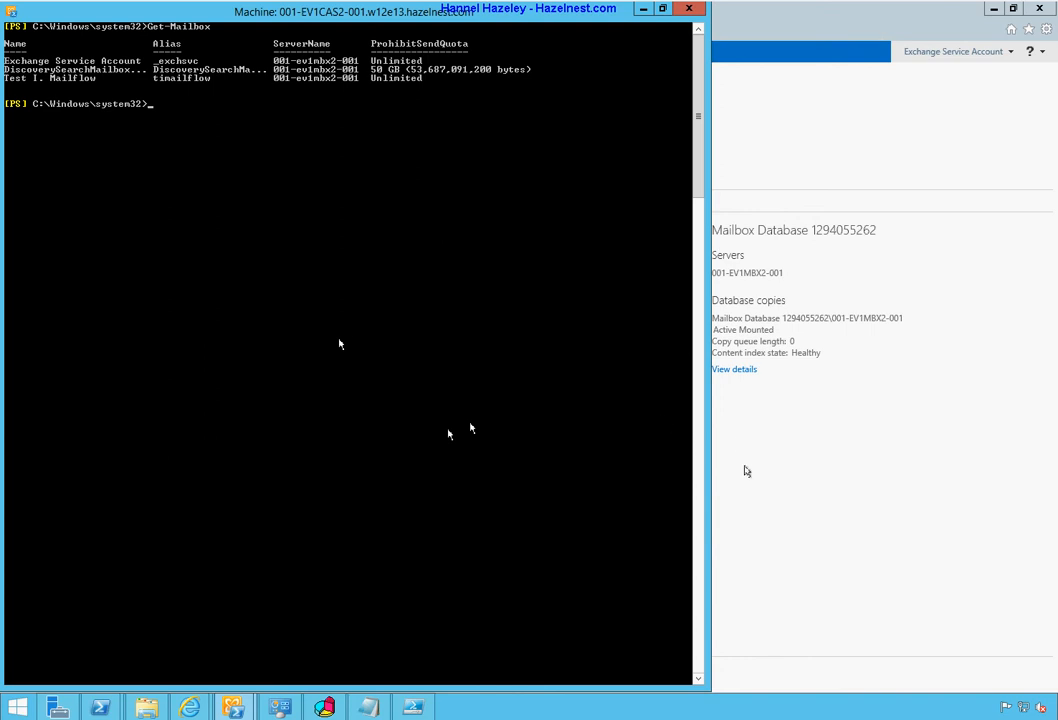
{"action": "left_click", "coordinate": [745, 471]}
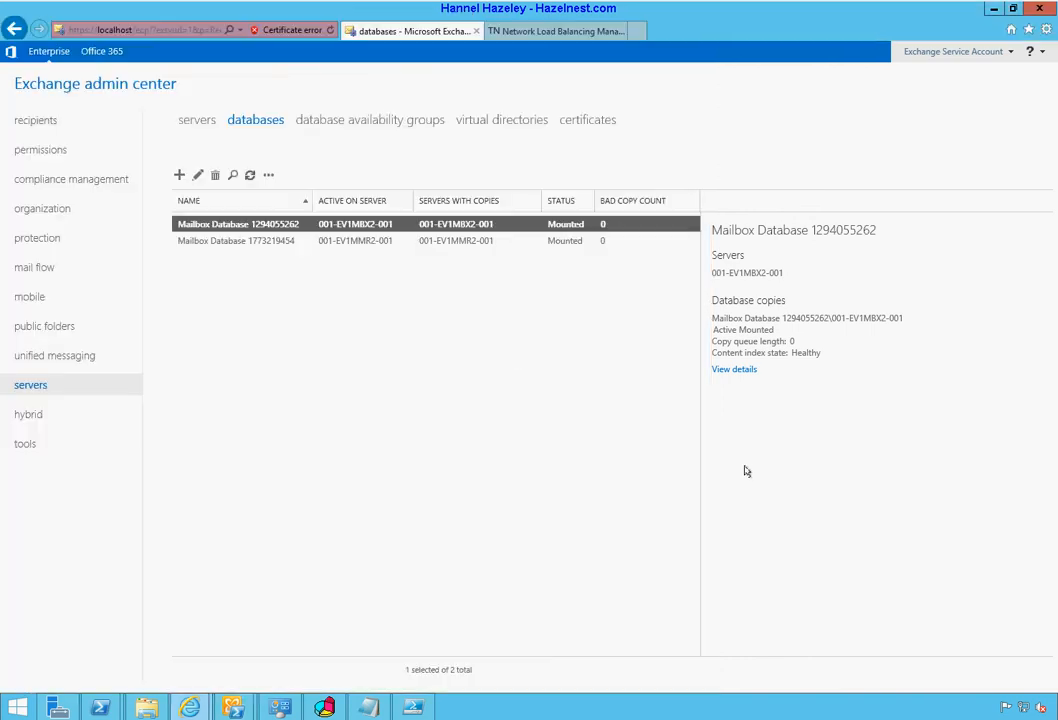
{"action": "left_click", "coordinate": [279, 242]}
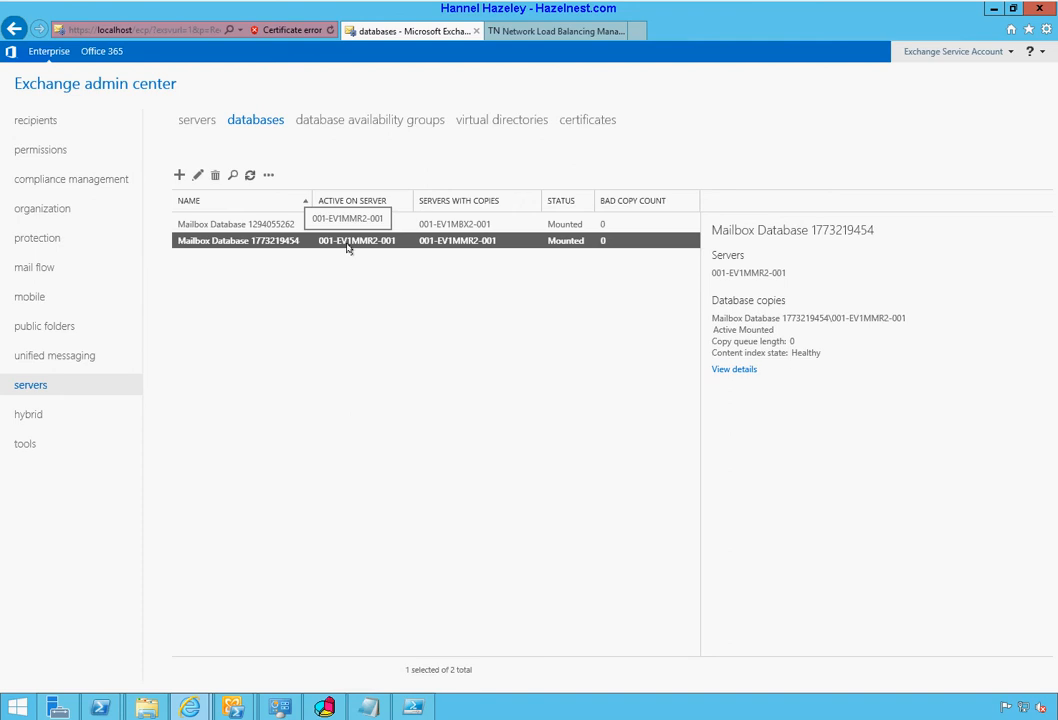
{"action": "left_click", "coordinate": [215, 176]}
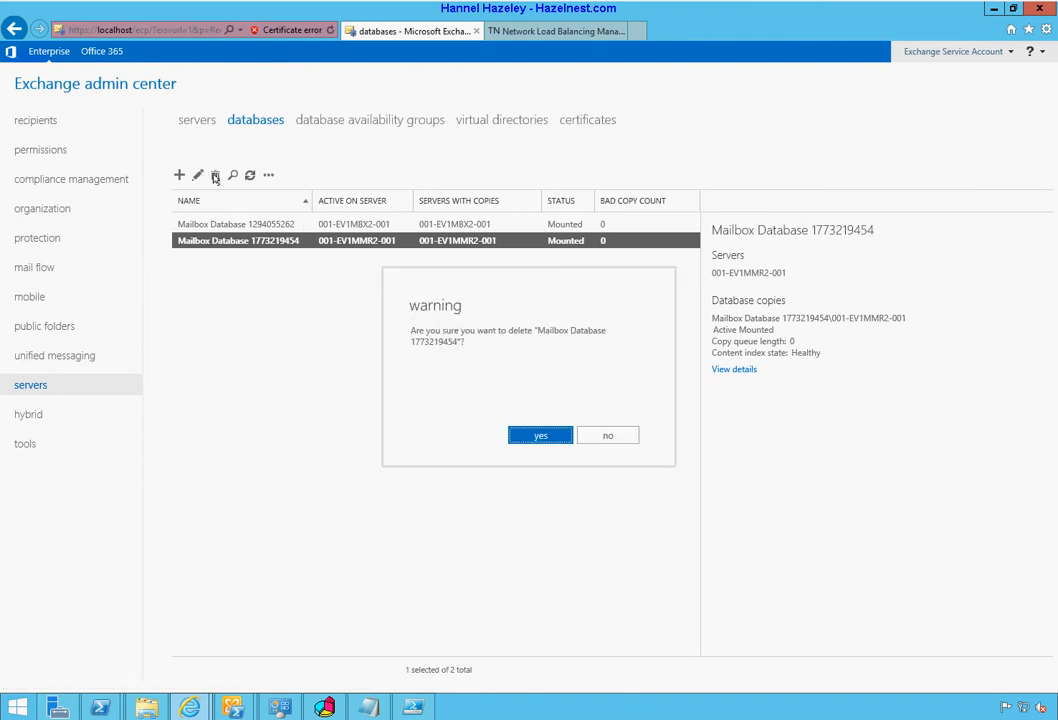
{"action": "left_click", "coordinate": [541, 435]}
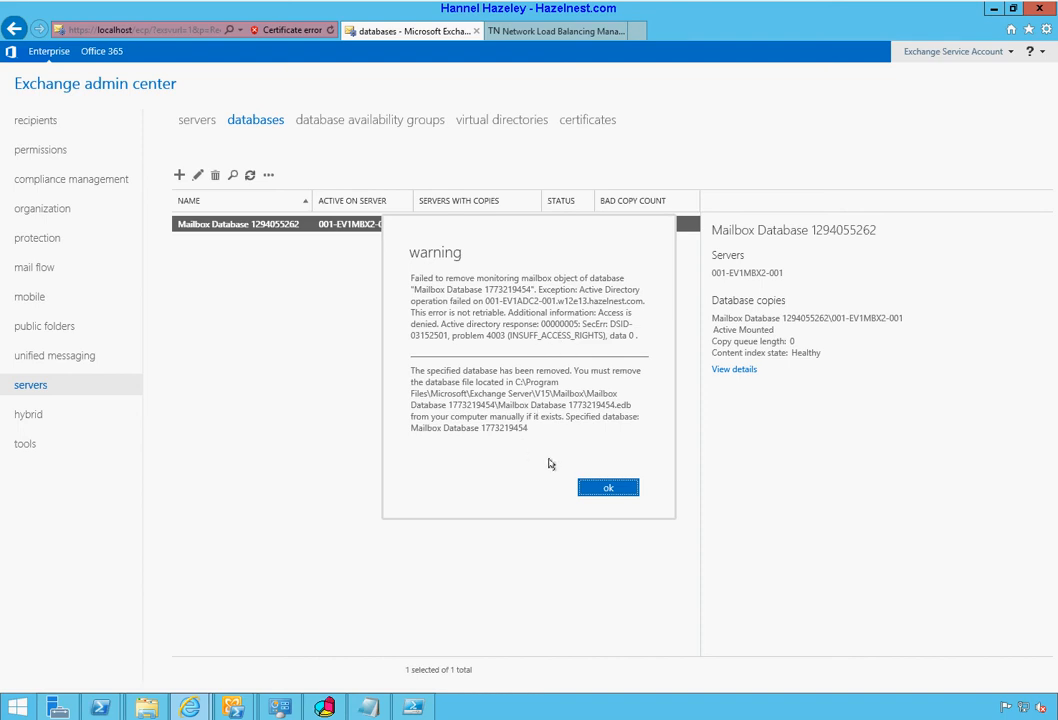
{"action": "left_click", "coordinate": [610, 487]}
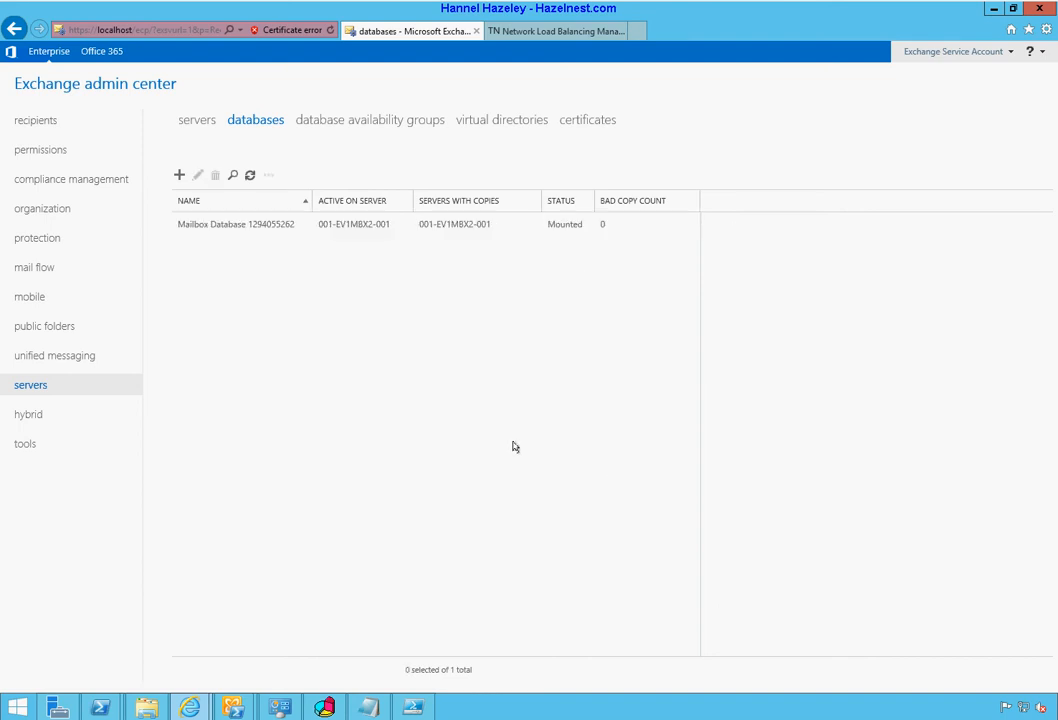
{"action": "left_click", "coordinate": [250, 177]}
Step: Switch to the Exchange Management Shell and list the remaining mailbox databases with Get-MailboxDatabase
{"action": "mouse_move", "coordinate": [220, 708]}
{"action": "left_click", "coordinate": [172, 590]}
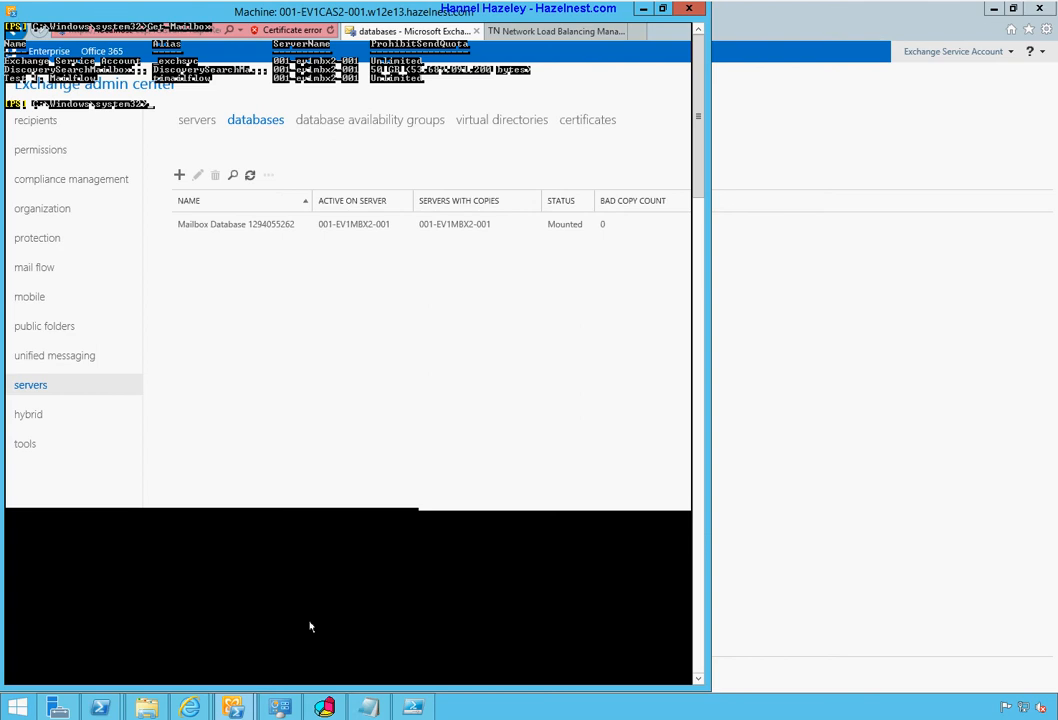
{"action": "type", "text": "get-mai"}
{"action": "key", "text": "Tab"}
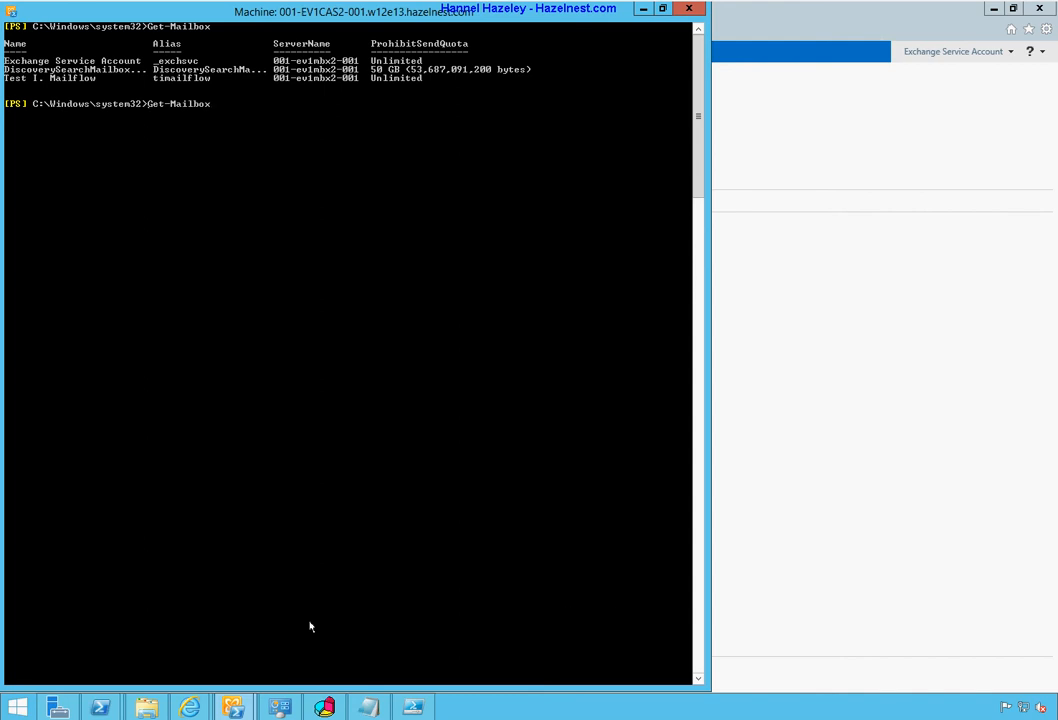
{"action": "type", "text": "D"}
{"action": "key", "text": "Tab"}
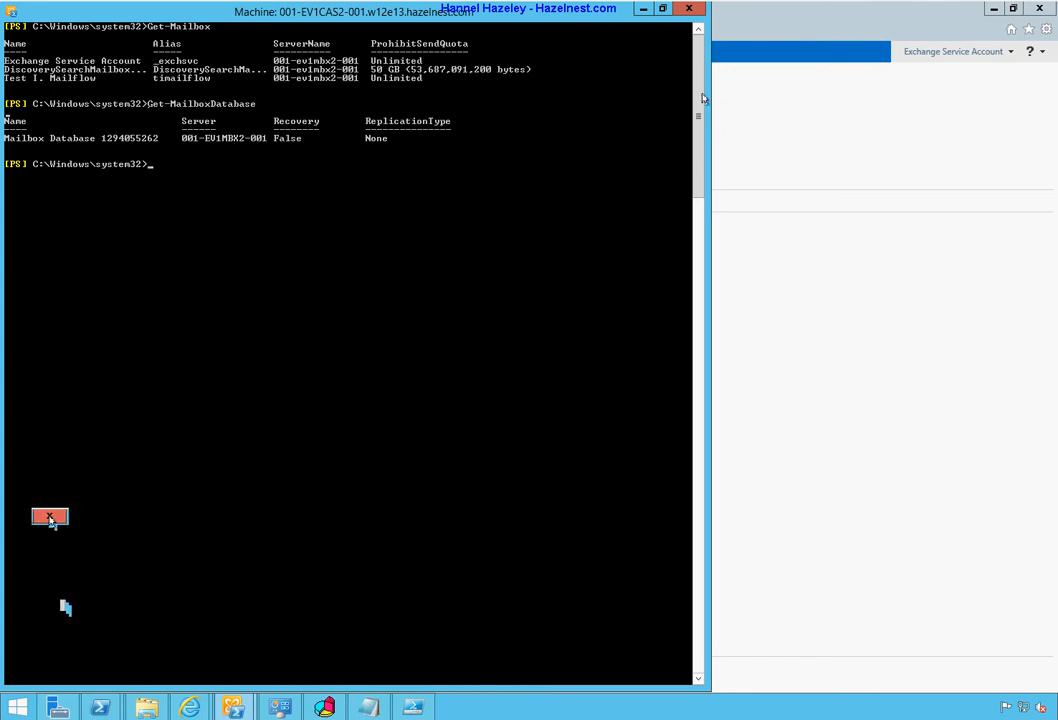
Step: In the Exchange admin center, start a new database availability group named 001-NAEX15-00 with witness server 001-EV1CAS2-001
{"action": "left_click", "coordinate": [794, 479]}
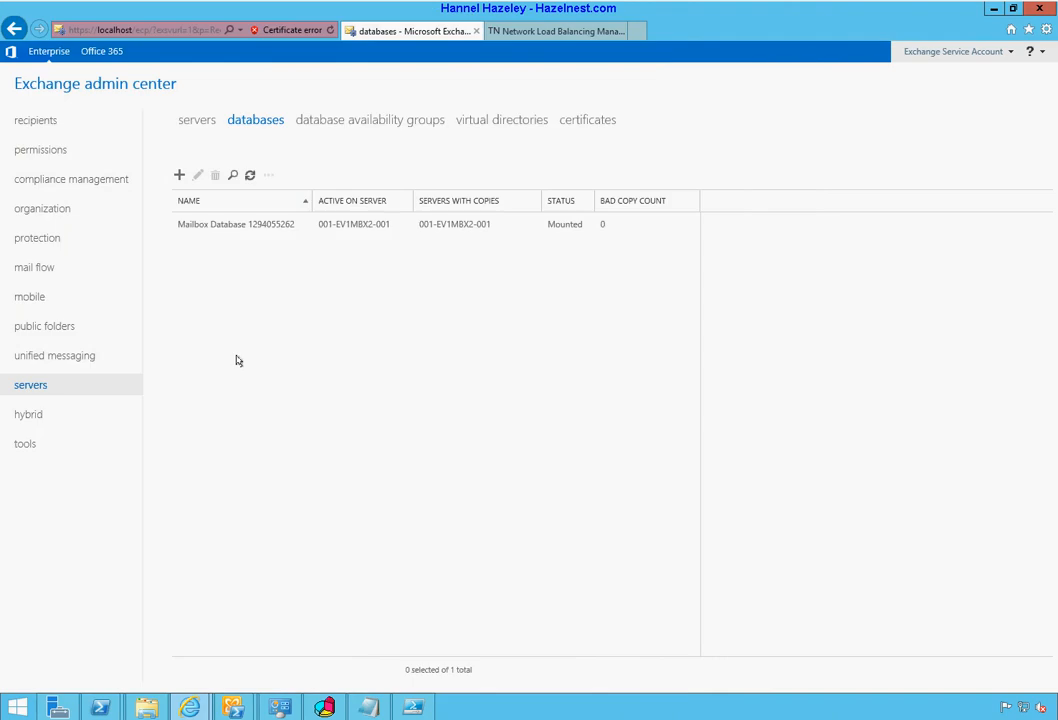
{"action": "left_click", "coordinate": [394, 122]}
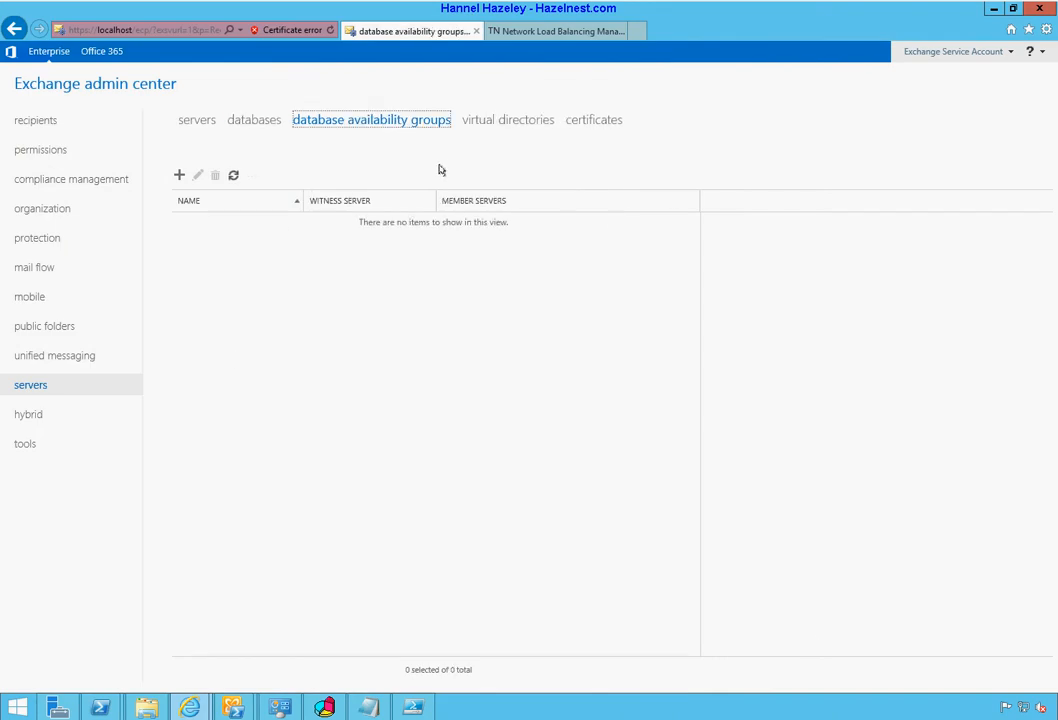
{"action": "left_click", "coordinate": [180, 176]}
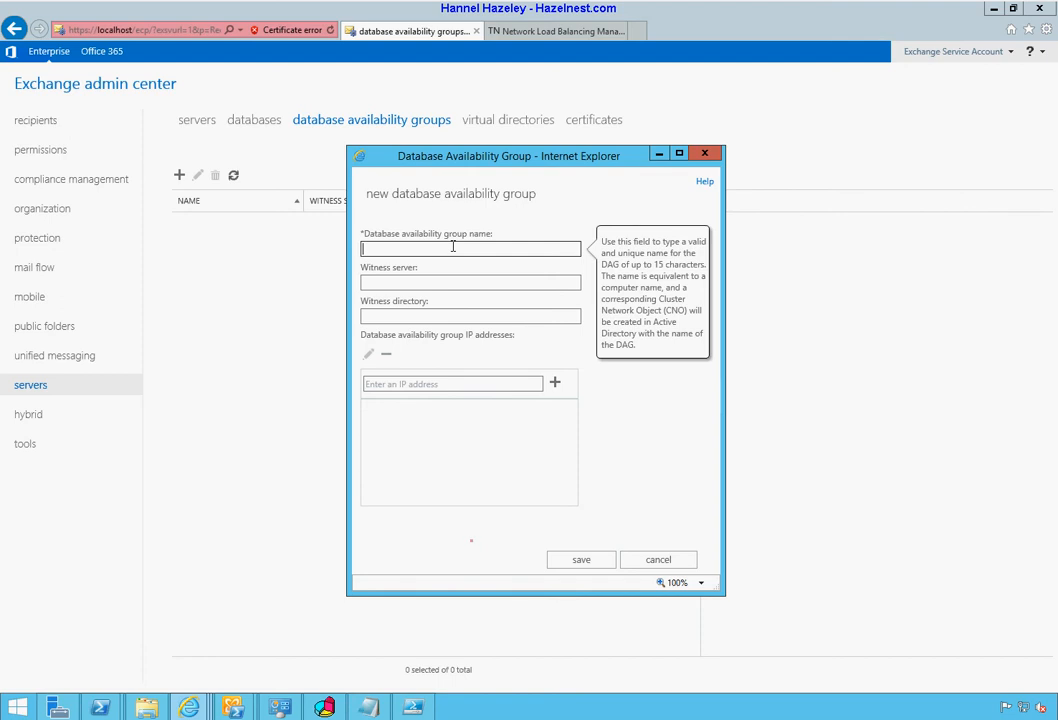
{"action": "type", "text": "DAG12"}
{"action": "key", "text": "BackSpace"}
{"action": "type", "text": "-NAEX15-00"}
{"action": "key", "text": "Tab"}
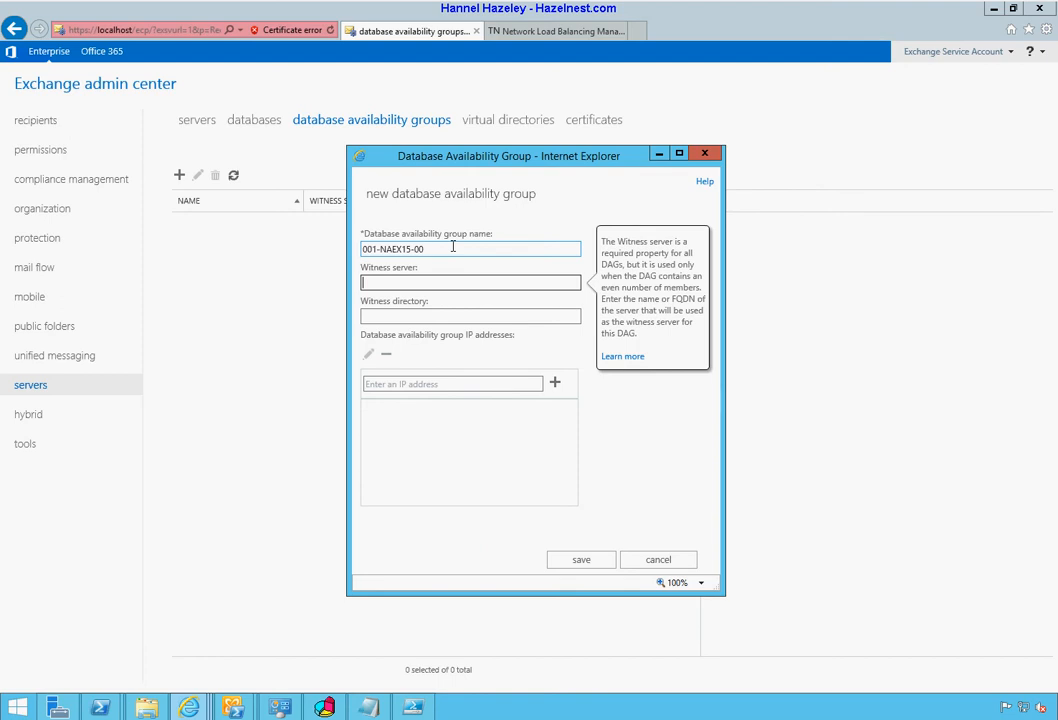
{"action": "type", "text": "001-EV1CAS2-001"}
{"action": "key", "text": "Tab"}
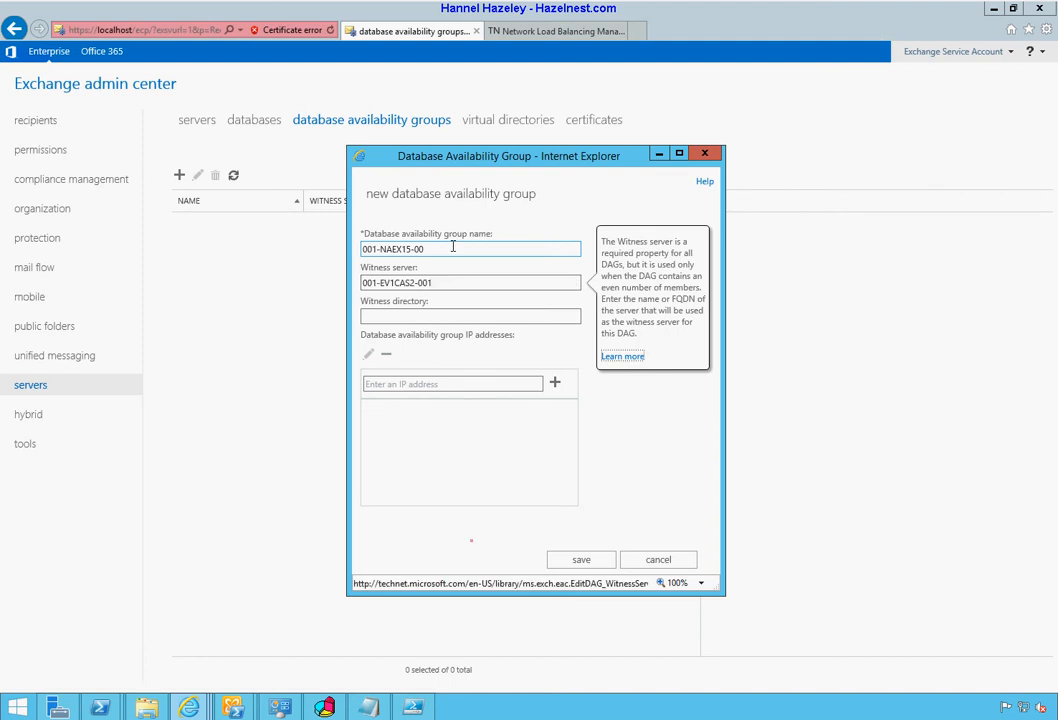
Step: Check the available drives and the C: root in File Explorer, and set the group's witness directory to C:\DAGW\
{"action": "left_click", "coordinate": [464, 318]}
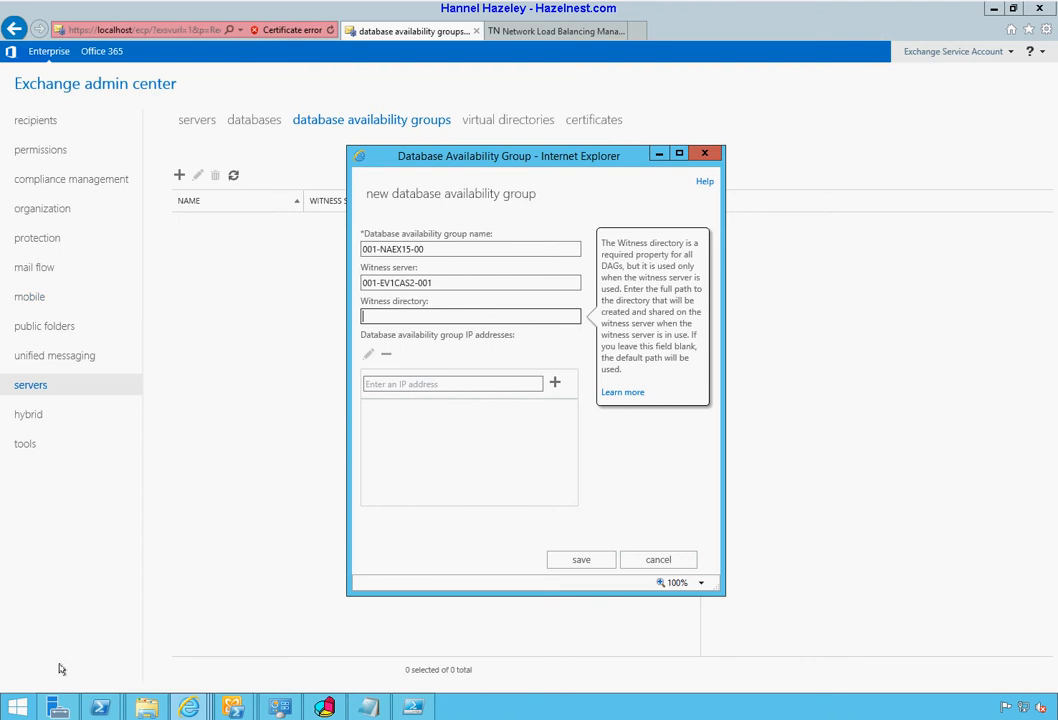
{"action": "left_click", "coordinate": [147, 707]}
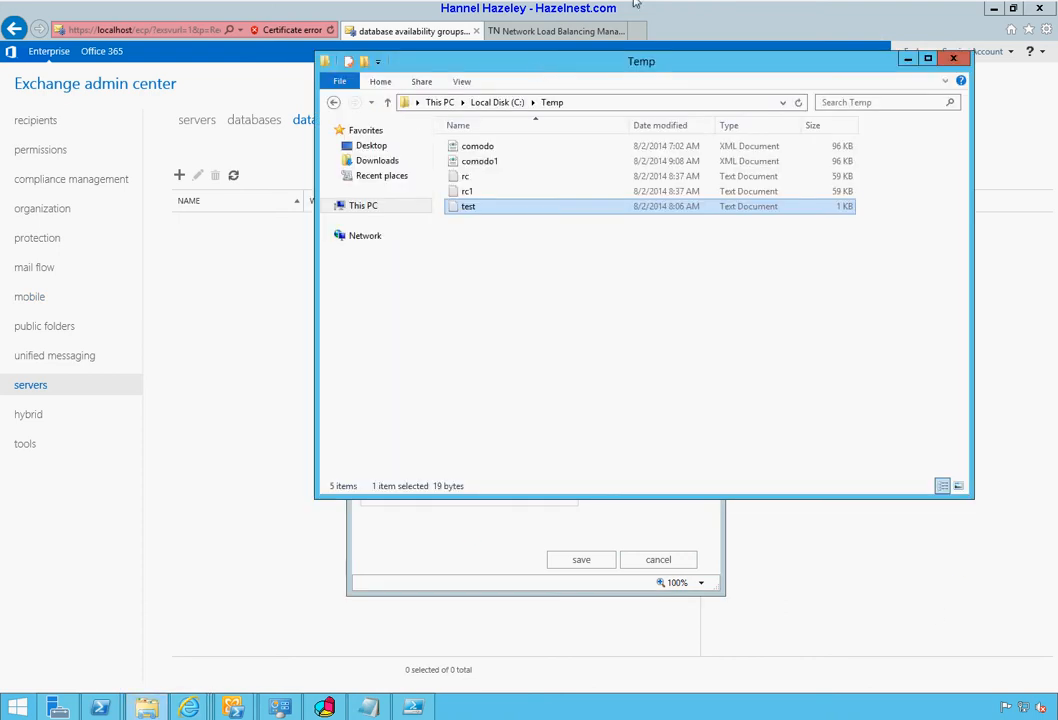
{"action": "left_click", "coordinate": [494, 103]}
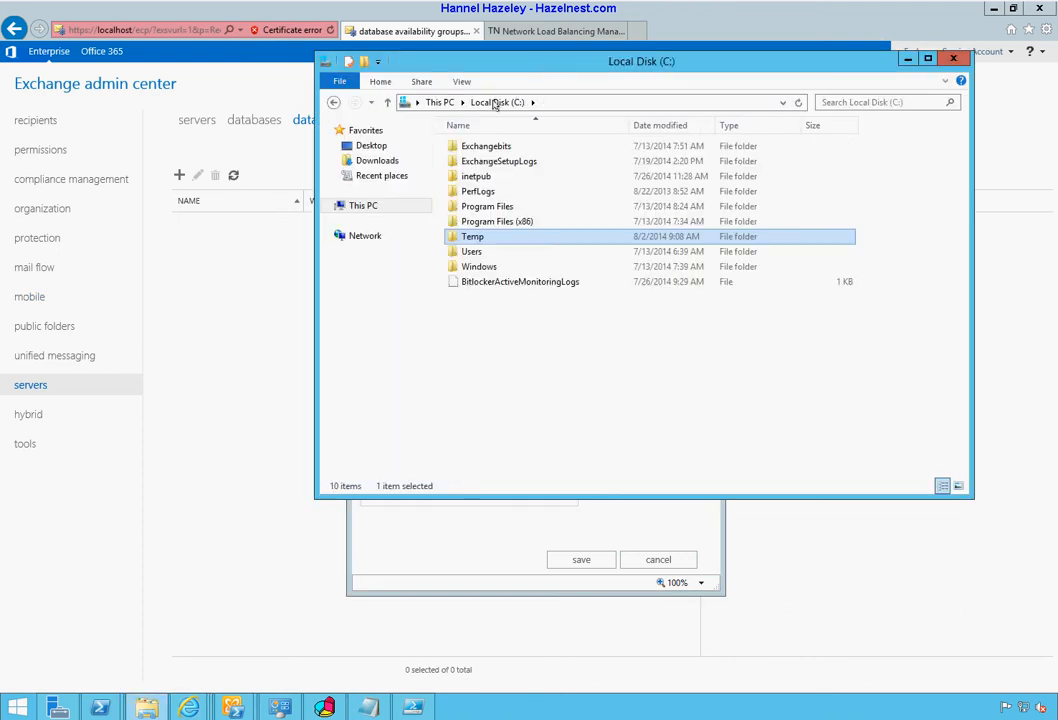
{"action": "left_click", "coordinate": [442, 104]}
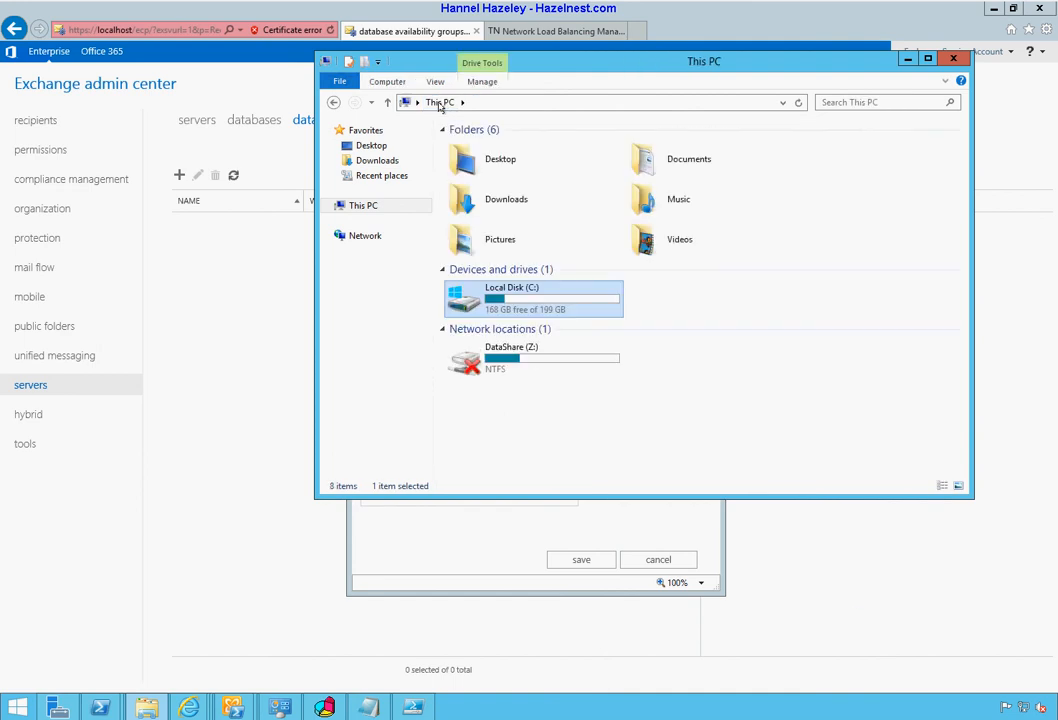
{"action": "double_click", "coordinate": [516, 309]}
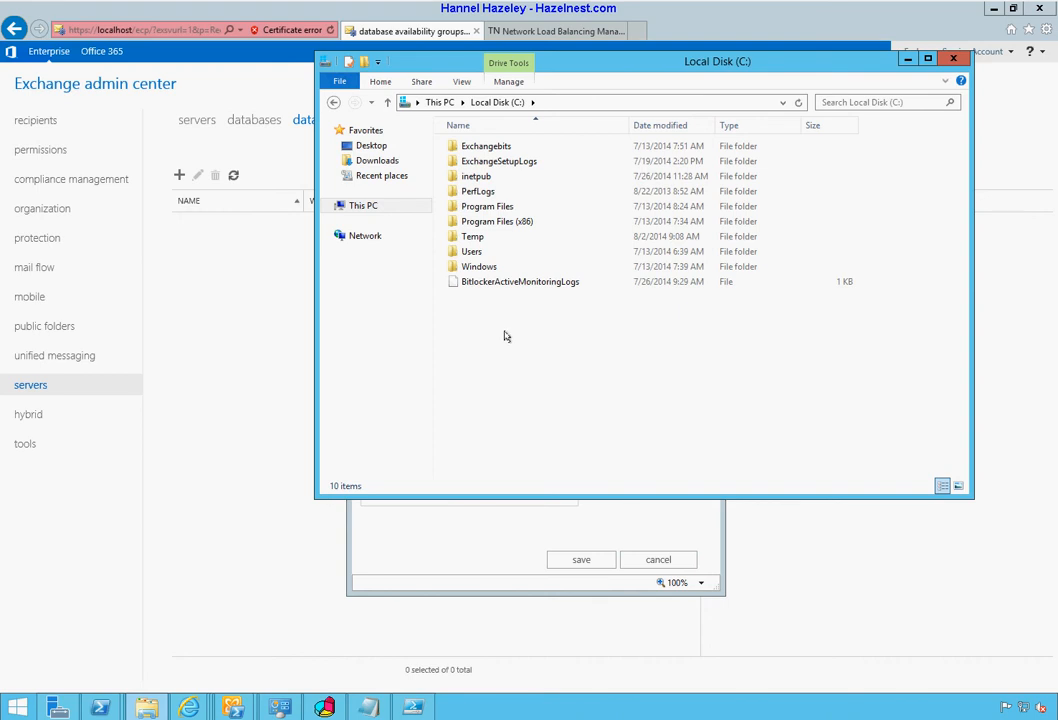
{"action": "left_click", "coordinate": [483, 514]}
{"action": "left_click", "coordinate": [428, 319]}
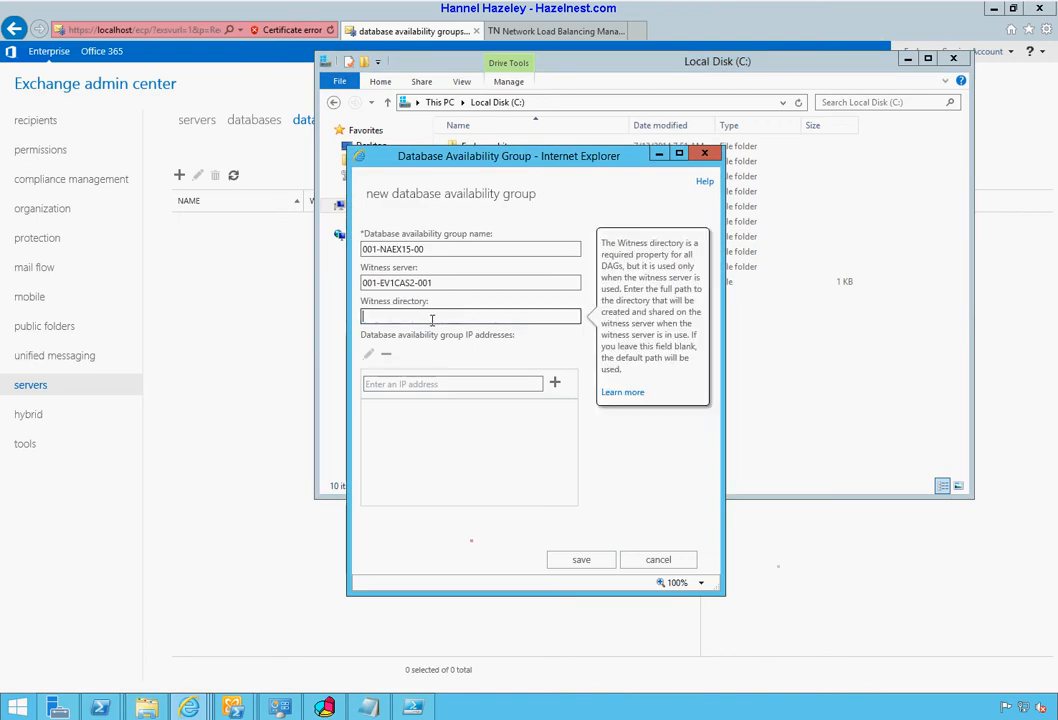
{"action": "type", "text": "C:\\DAGW\\"}
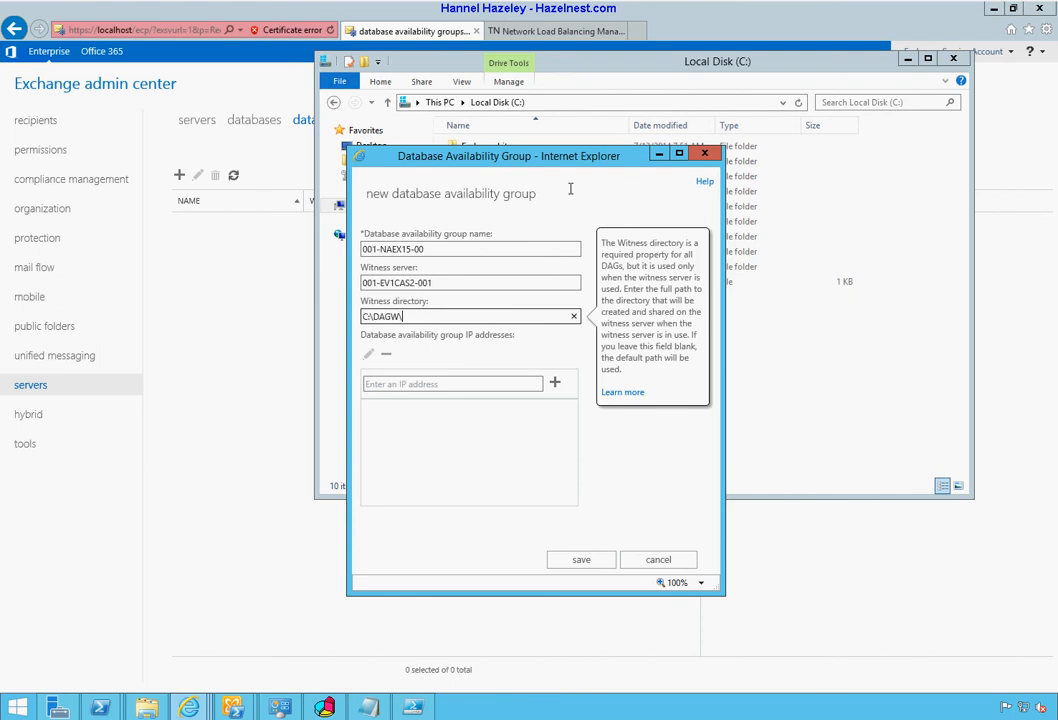
Step: Add 192.168.0.243 as the database availability group's IP address and save the new group
{"action": "left_click", "coordinate": [438, 350]}
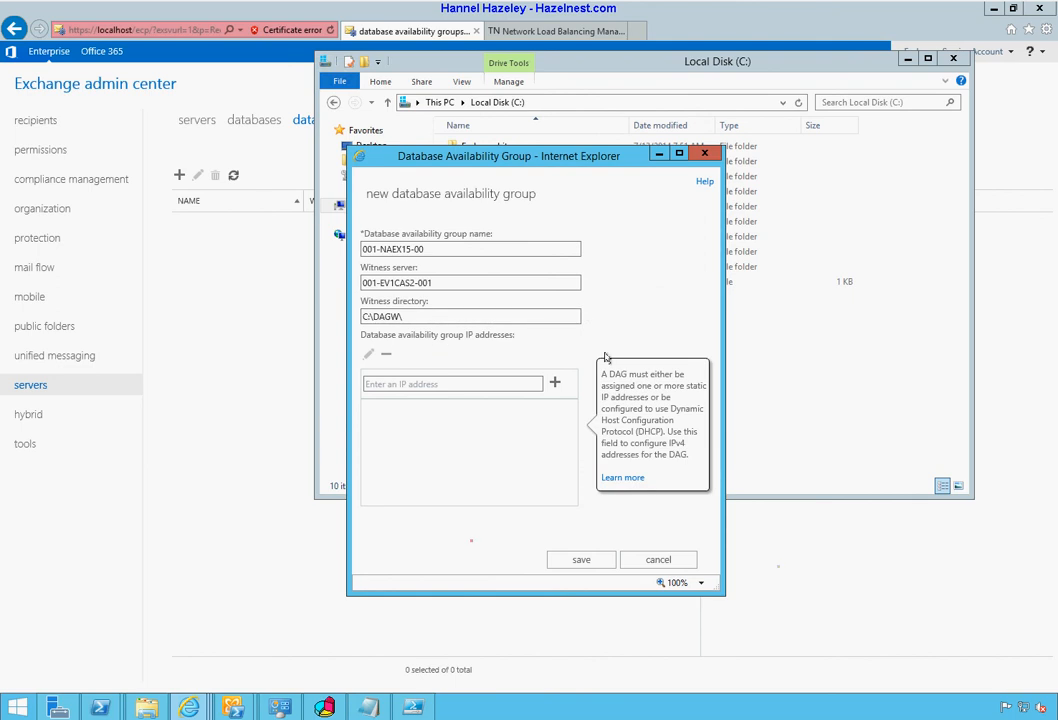
{"action": "left_click", "coordinate": [458, 385]}
{"action": "type", "text": "192"}
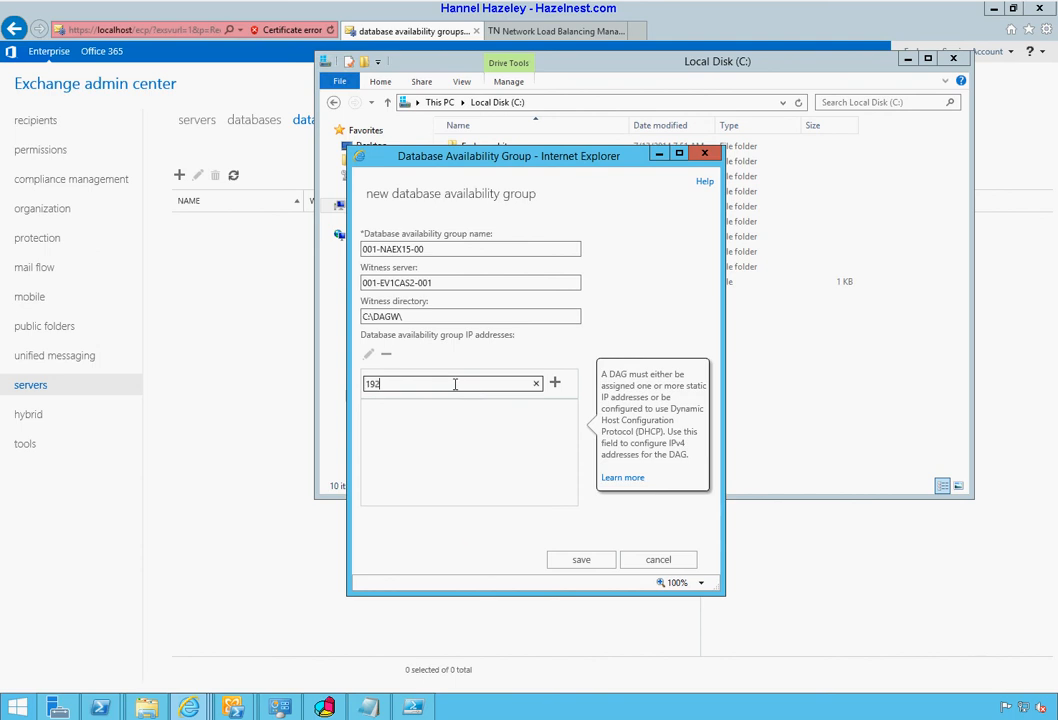
{"action": "type", "text": ".168.0."}
{"action": "type", "text": "243"}
{"action": "left_click", "coordinate": [552, 384]}
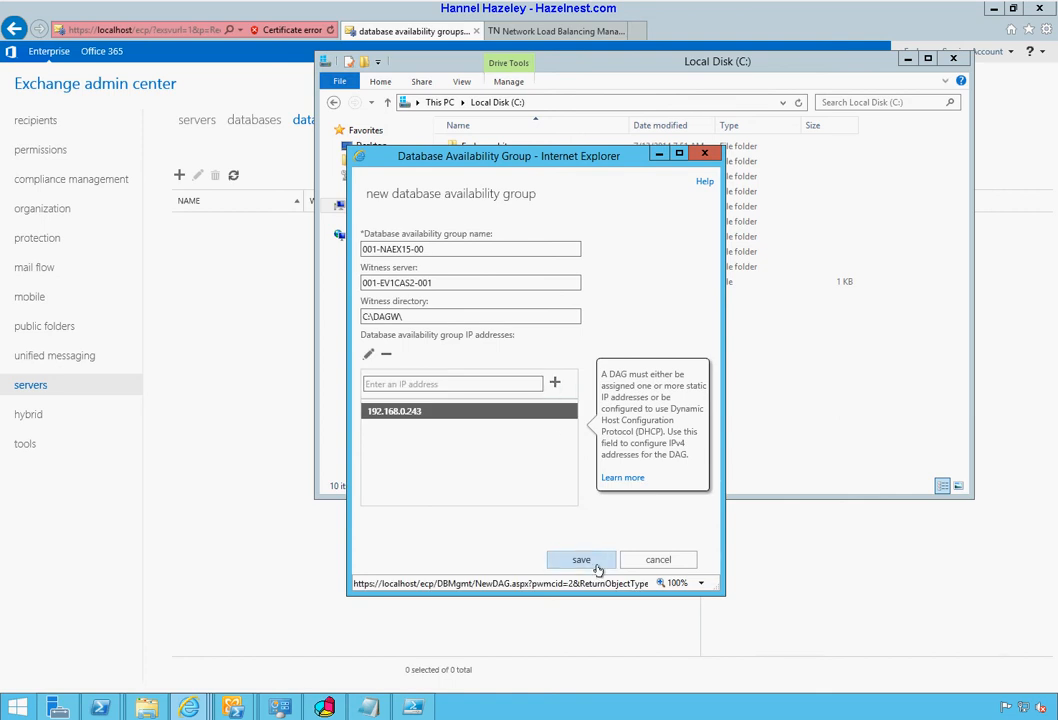
{"action": "left_click", "coordinate": [585, 562]}
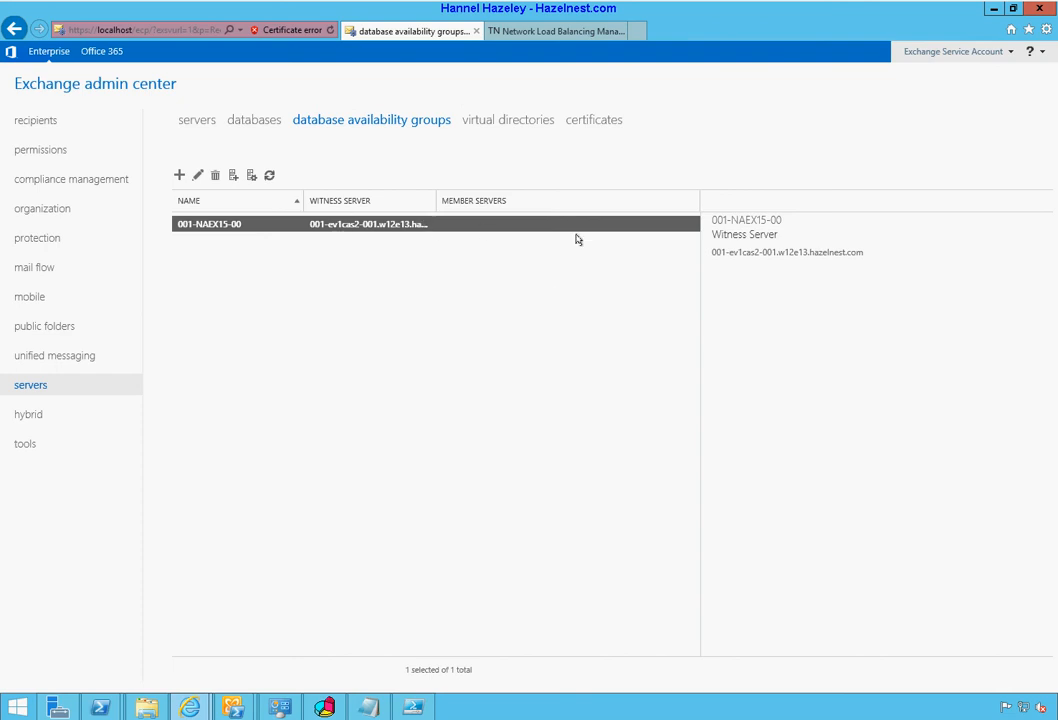
Step: Review the general and IP address settings of group 001-NAEX15-00, and close them without saving
{"action": "double_click", "coordinate": [194, 227]}
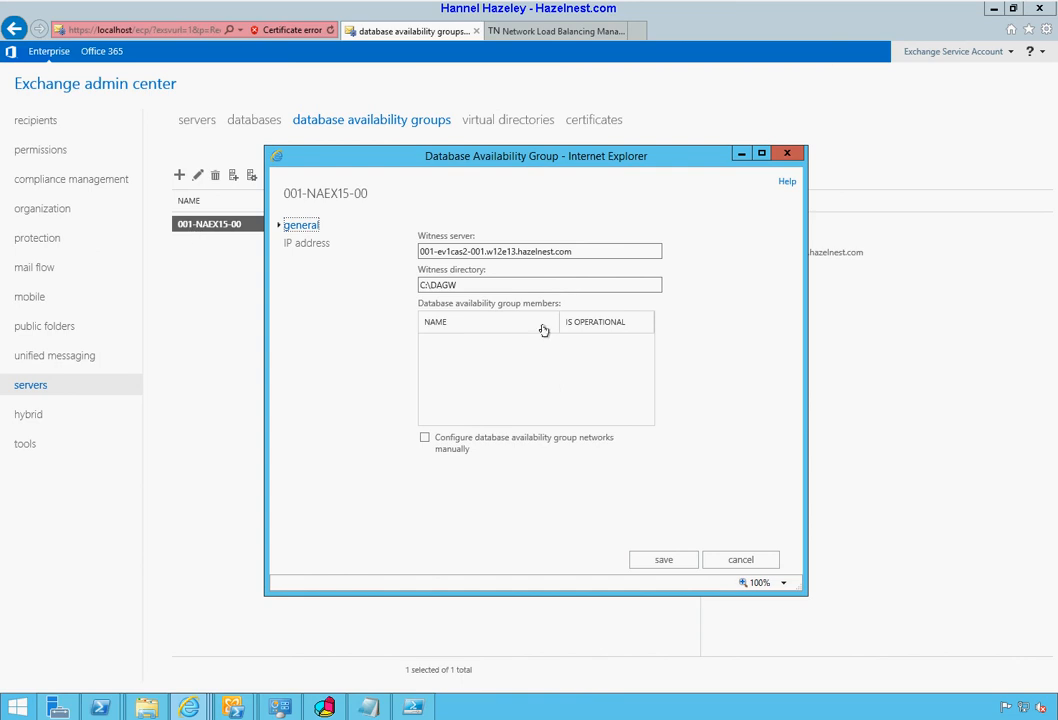
{"action": "left_click", "coordinate": [296, 246]}
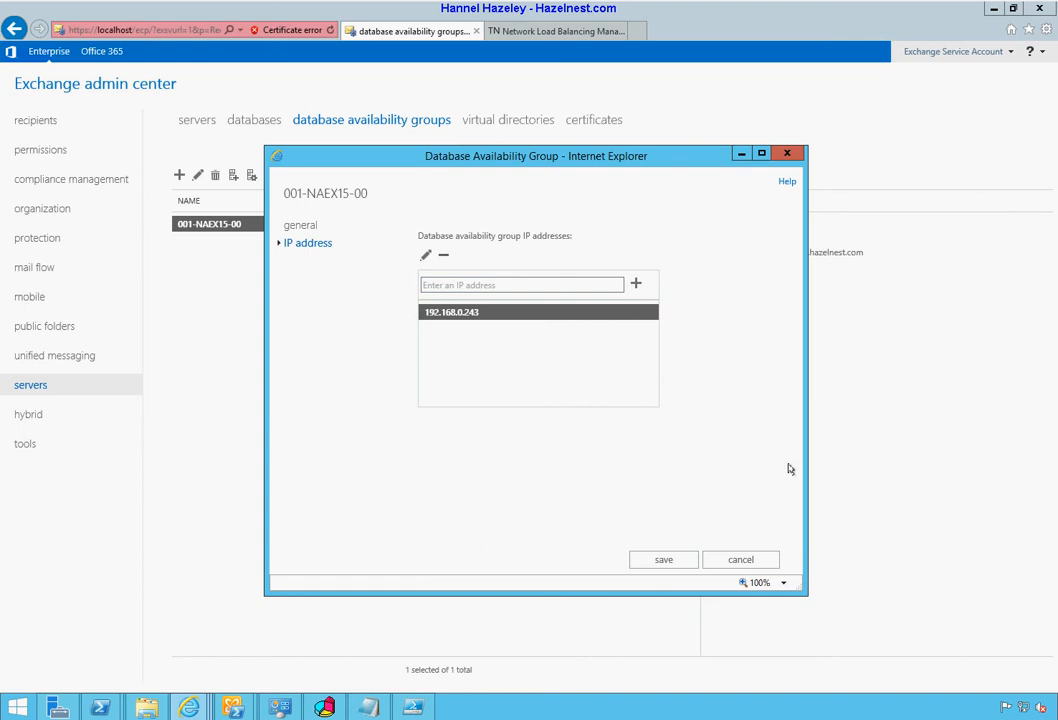
{"action": "left_click", "coordinate": [741, 561]}
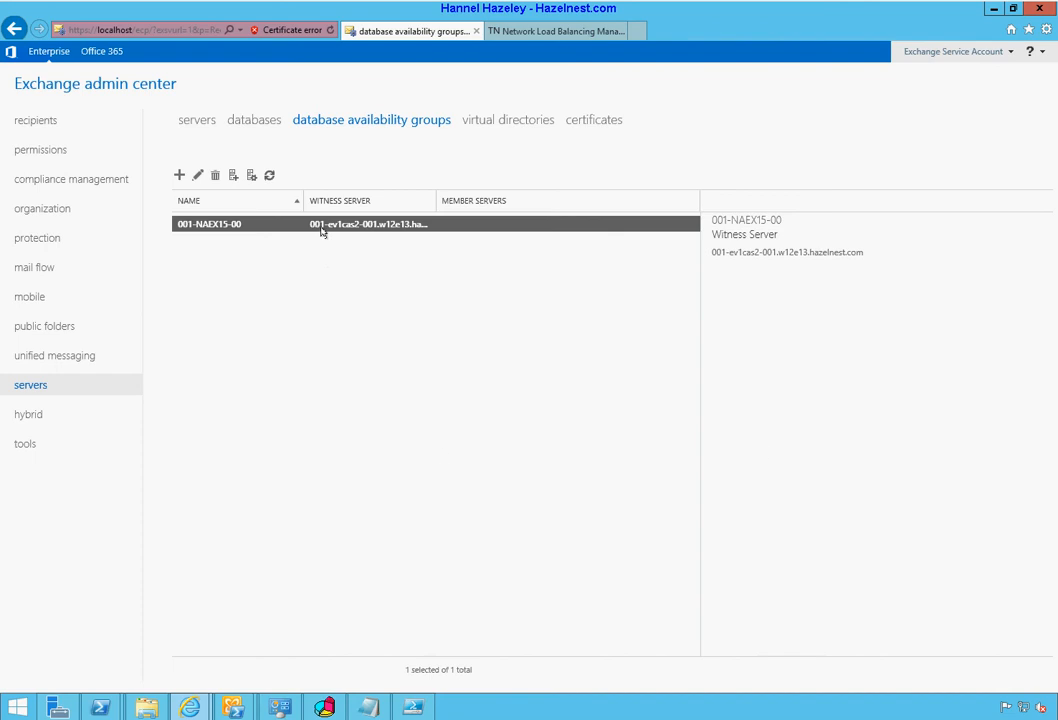
Step: Try to add 001-EV1MBX2-001 and 001-EV1MMR2-001 as member servers of database availability group 001-NAEX15-00 and save the membership
{"action": "left_click", "coordinate": [250, 176]}
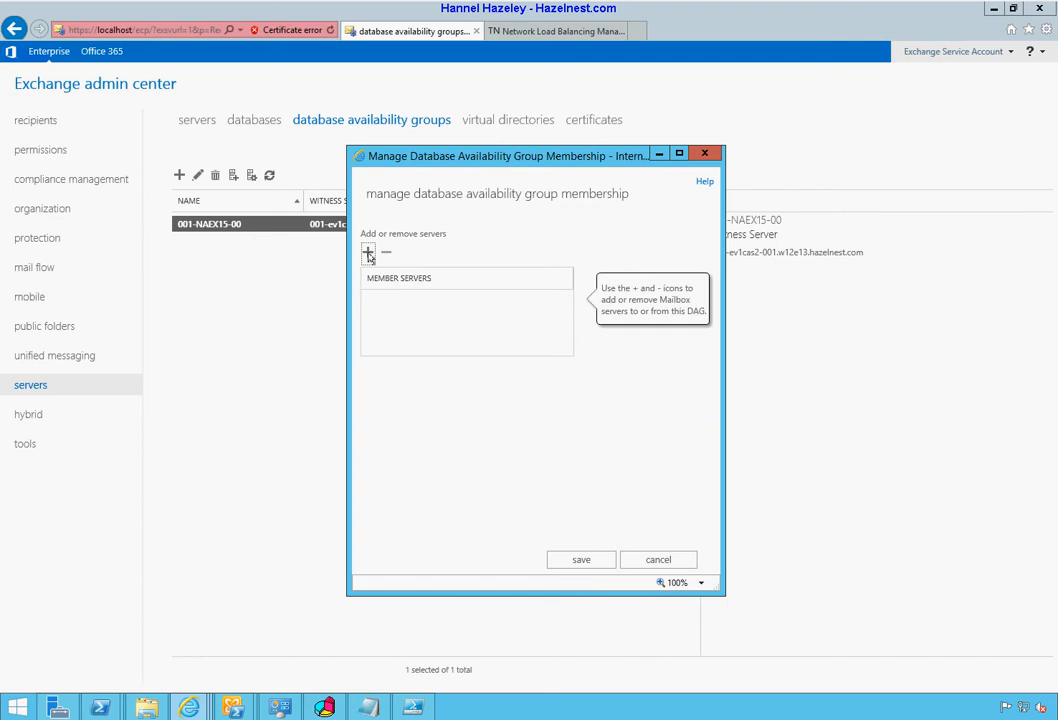
{"action": "left_click", "coordinate": [368, 254]}
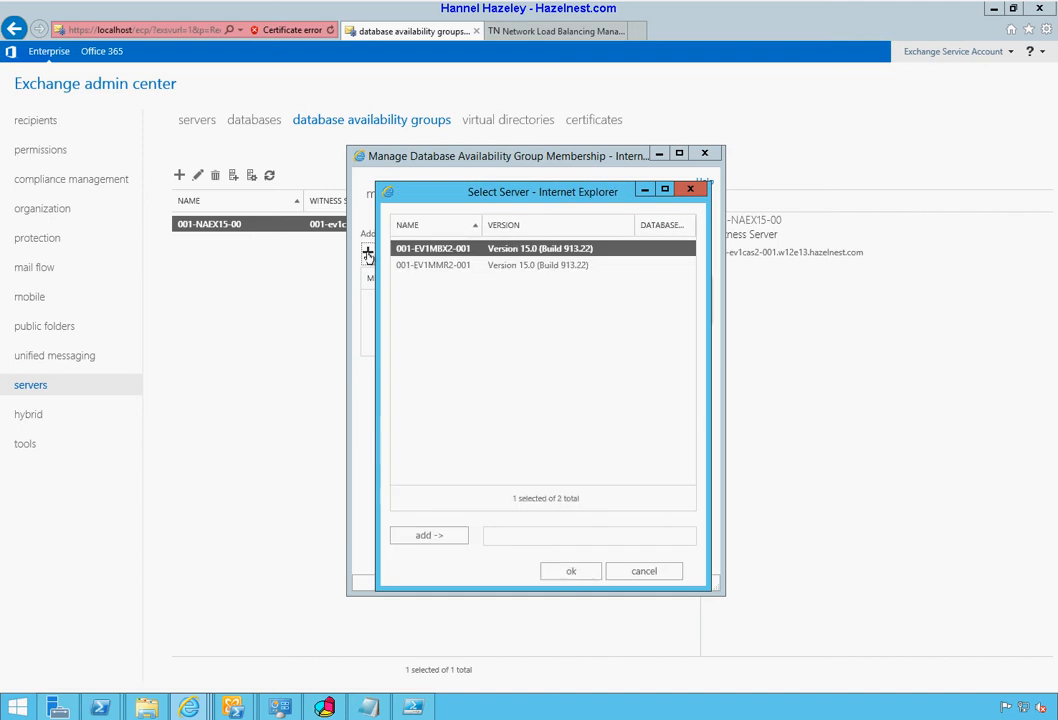
{"action": "left_click", "coordinate": [467, 265], "text": "ctrl"}
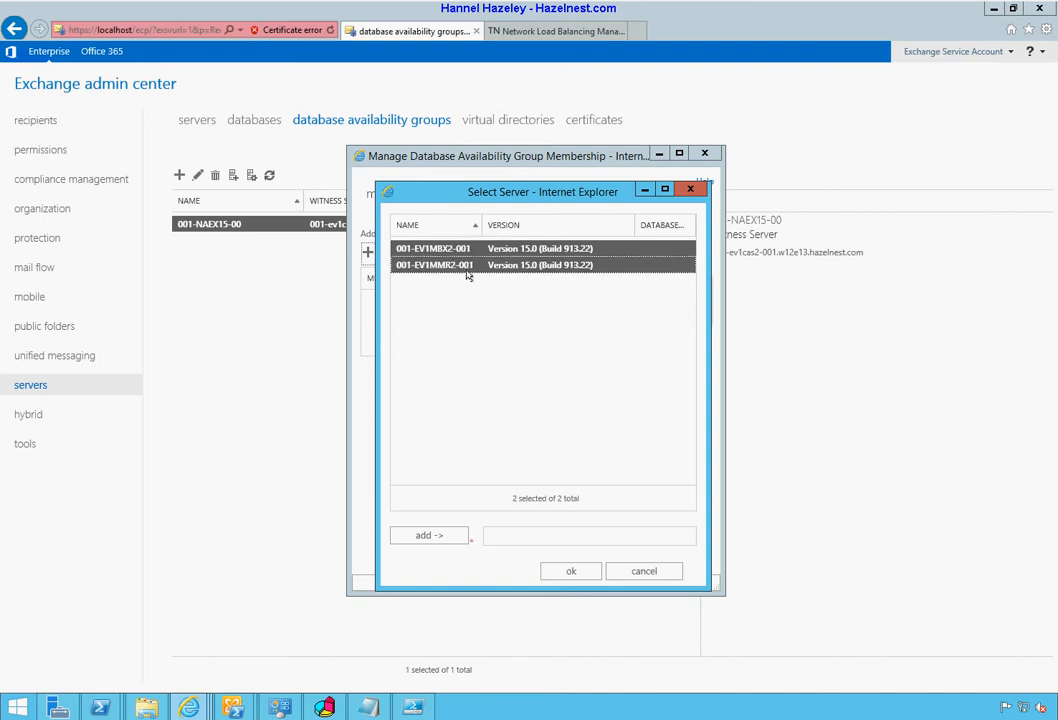
{"action": "left_click", "coordinate": [447, 543]}
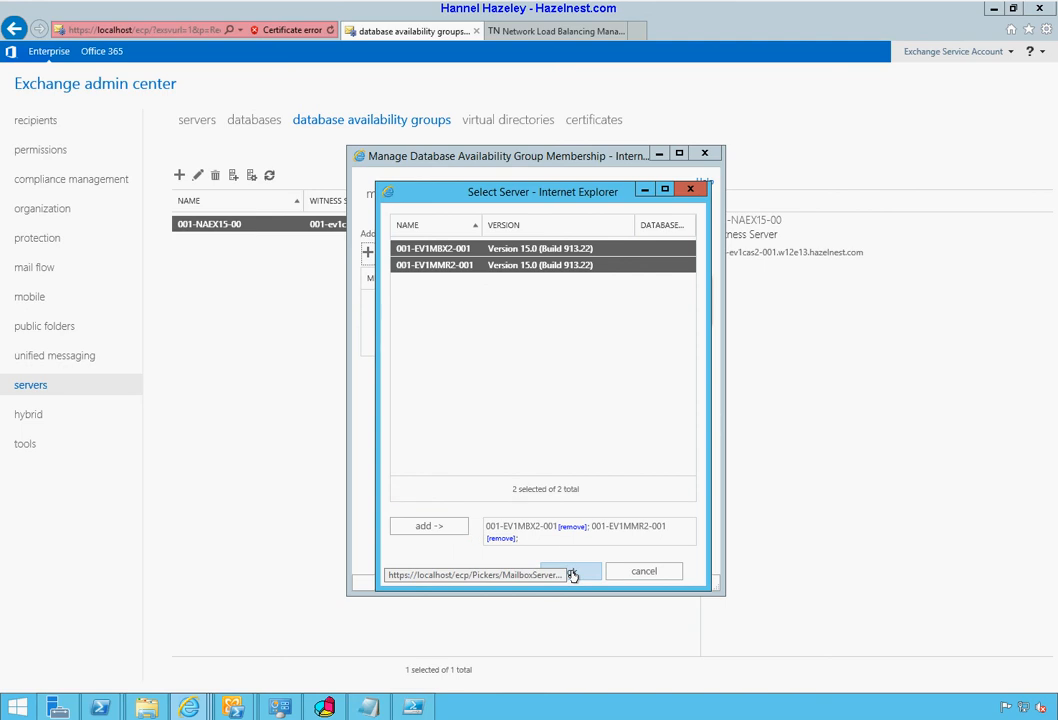
{"action": "left_click", "coordinate": [572, 575]}
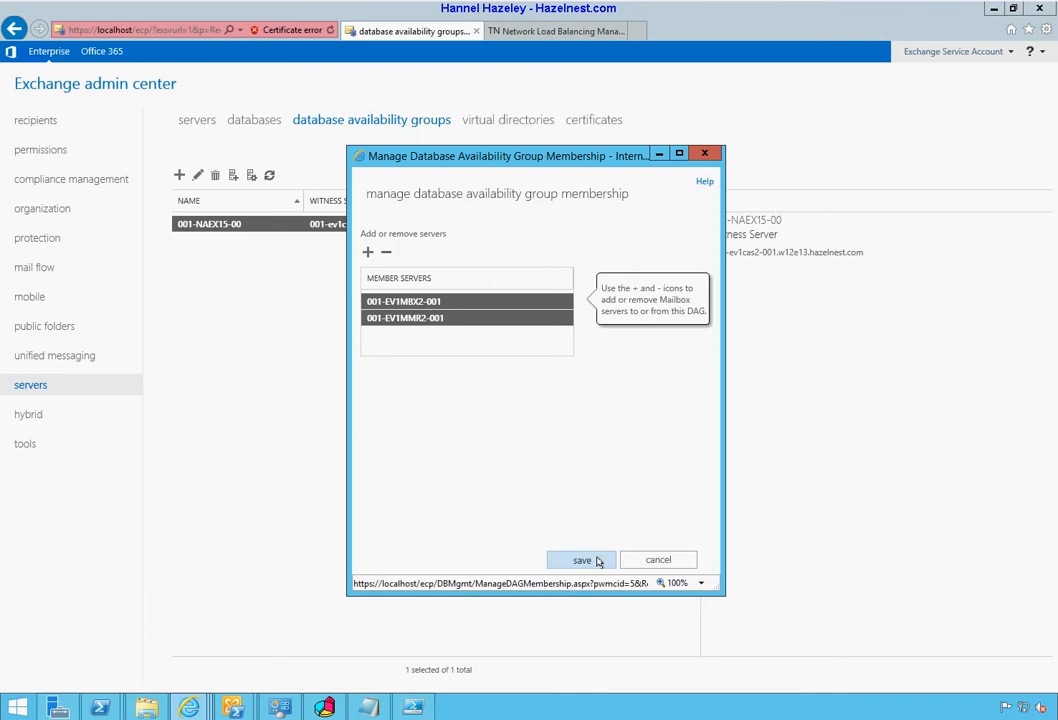
{"action": "left_click", "coordinate": [598, 561]}
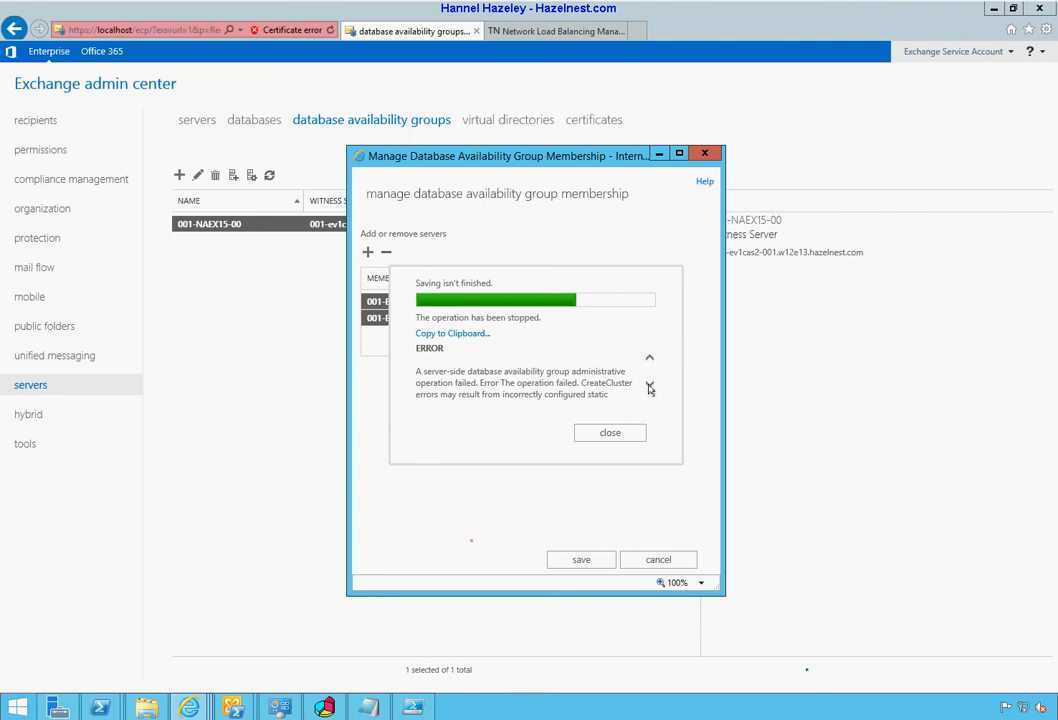
Step: Examine the error details of the membership save, and refresh the w12e13.hazelnest.com zone records in DNS Manager
{"action": "scroll", "coordinate": [649, 389], "scroll_direction": "down", "scroll_amount": 5}
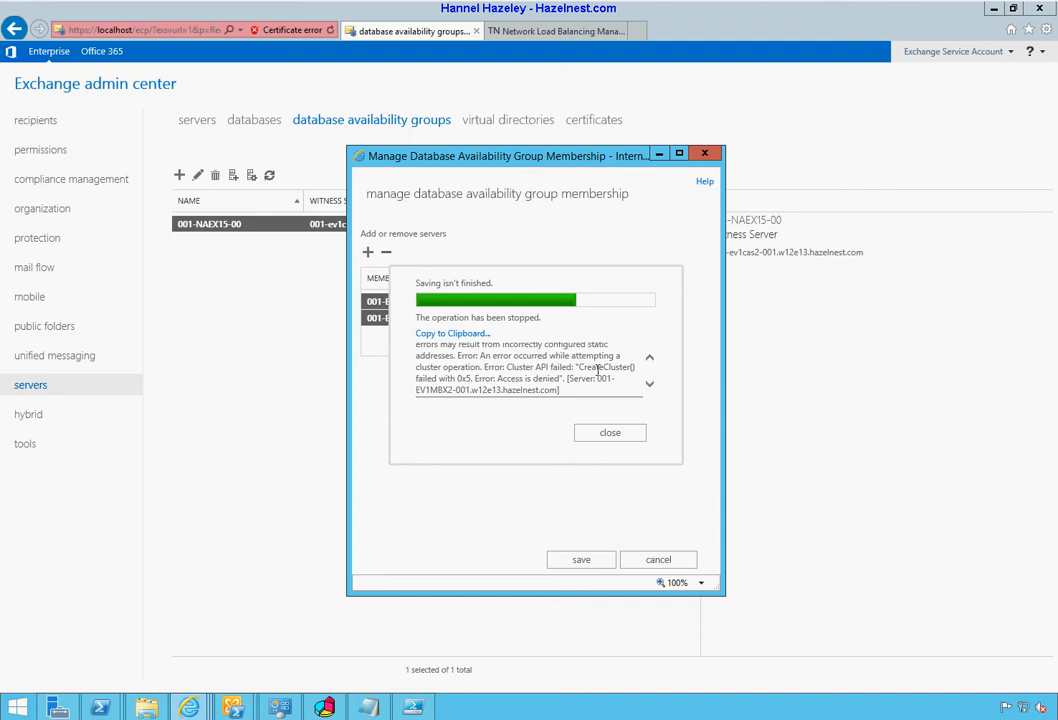
{"action": "left_click_drag", "start_coordinate": [597, 367], "coordinate": [616, 367]}
{"action": "left_click_drag", "start_coordinate": [416, 390], "coordinate": [501, 391]}
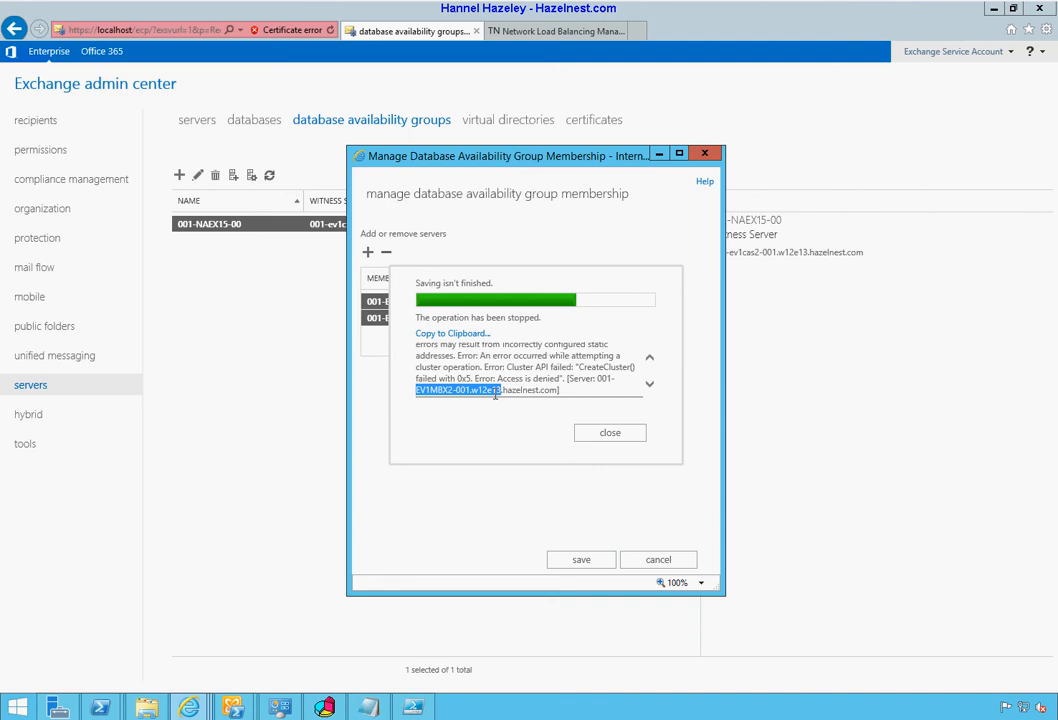
{"action": "left_click", "coordinate": [578, 390]}
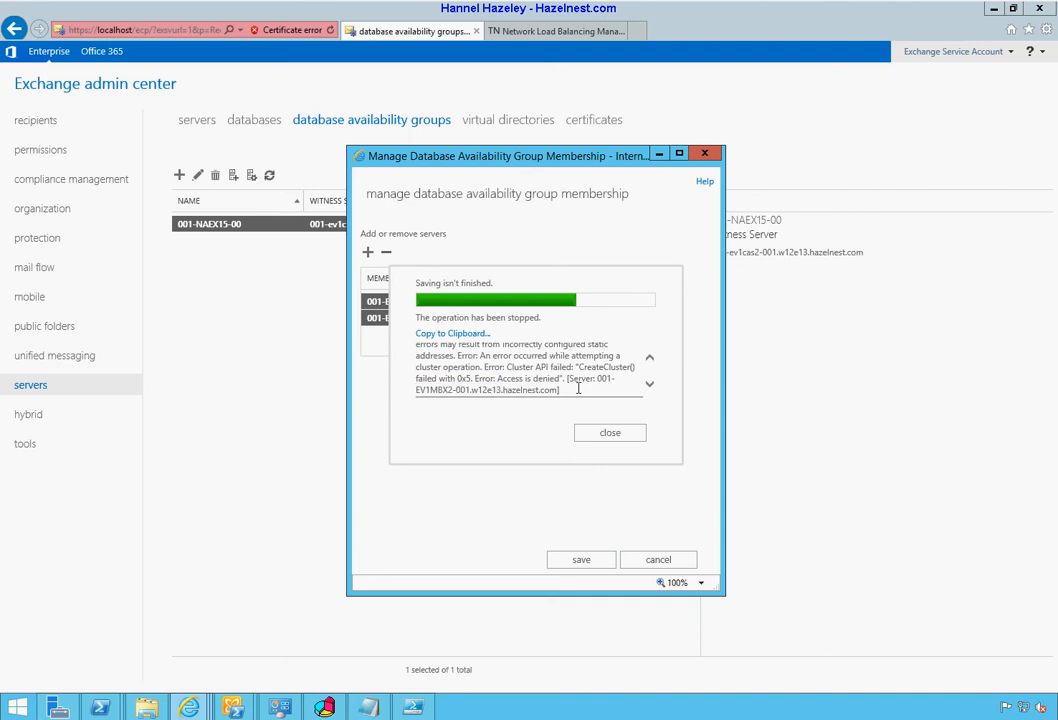
{"action": "scroll", "coordinate": [576, 391], "scroll_direction": "down", "scroll_amount": 1}
{"action": "scroll", "coordinate": [576, 391], "scroll_direction": "down", "scroll_amount": 2}
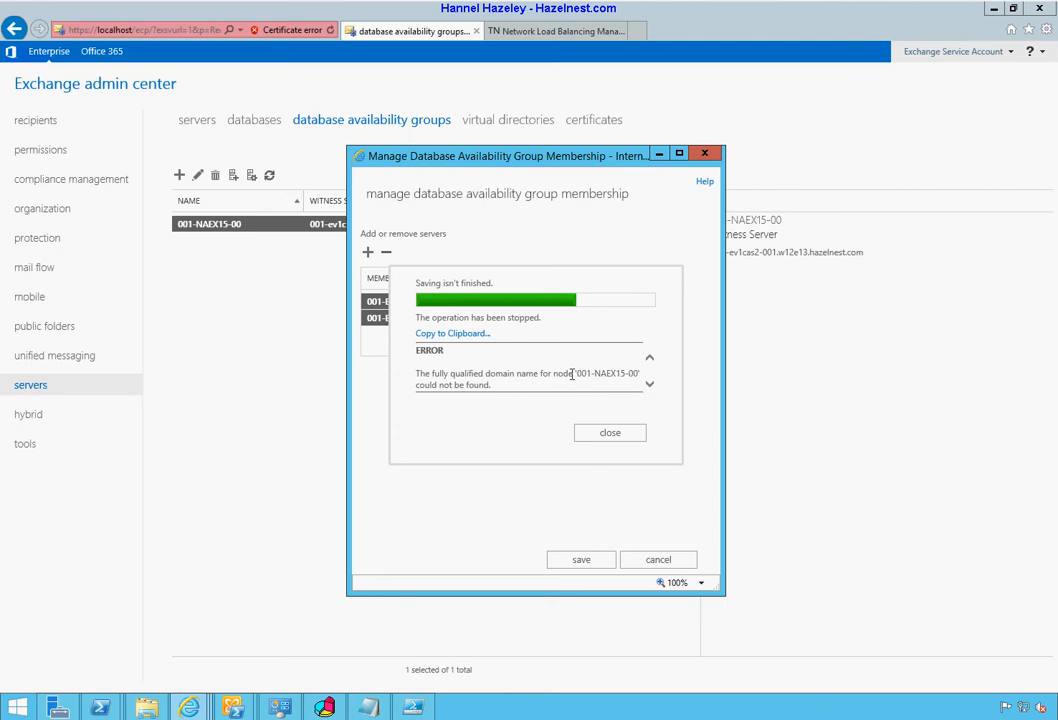
{"action": "left_click_drag", "start_coordinate": [576, 373], "coordinate": [638, 372]}
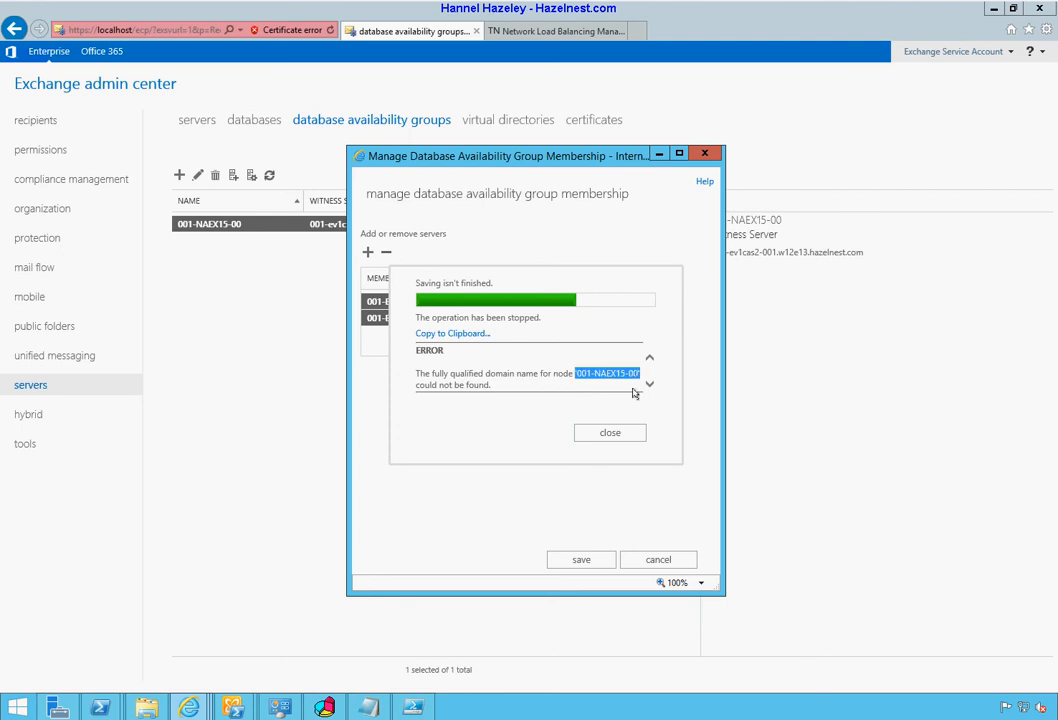
{"action": "left_click", "coordinate": [638, 372]}
{"action": "left_click_drag", "start_coordinate": [639, 373], "coordinate": [587, 376]}
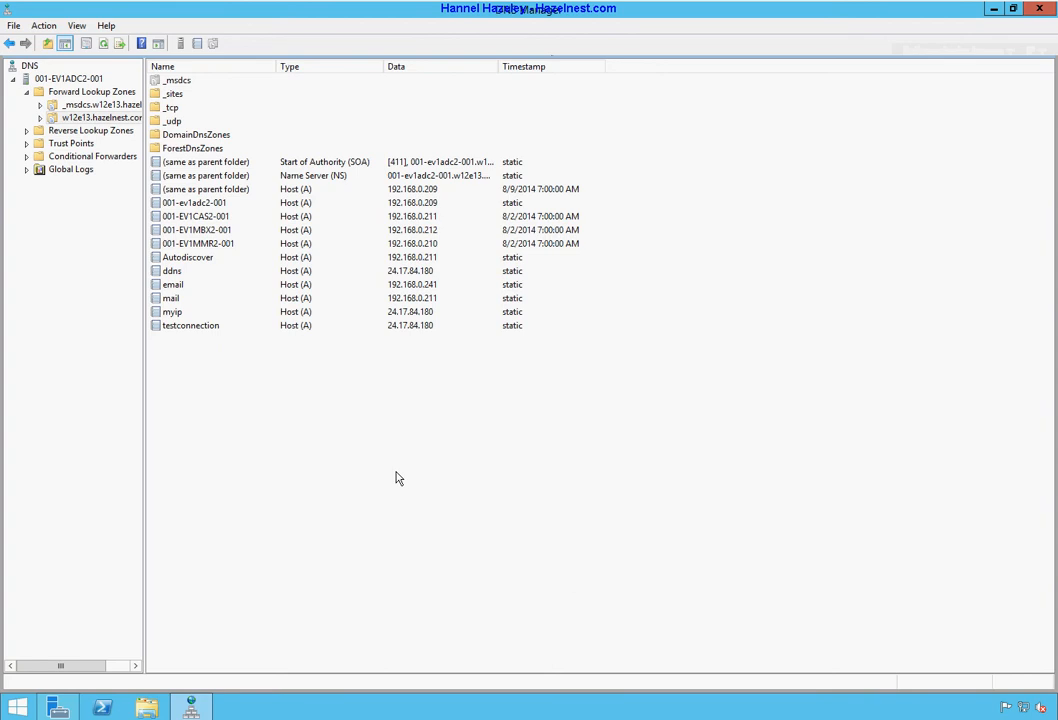
{"action": "left_click", "coordinate": [104, 44]}
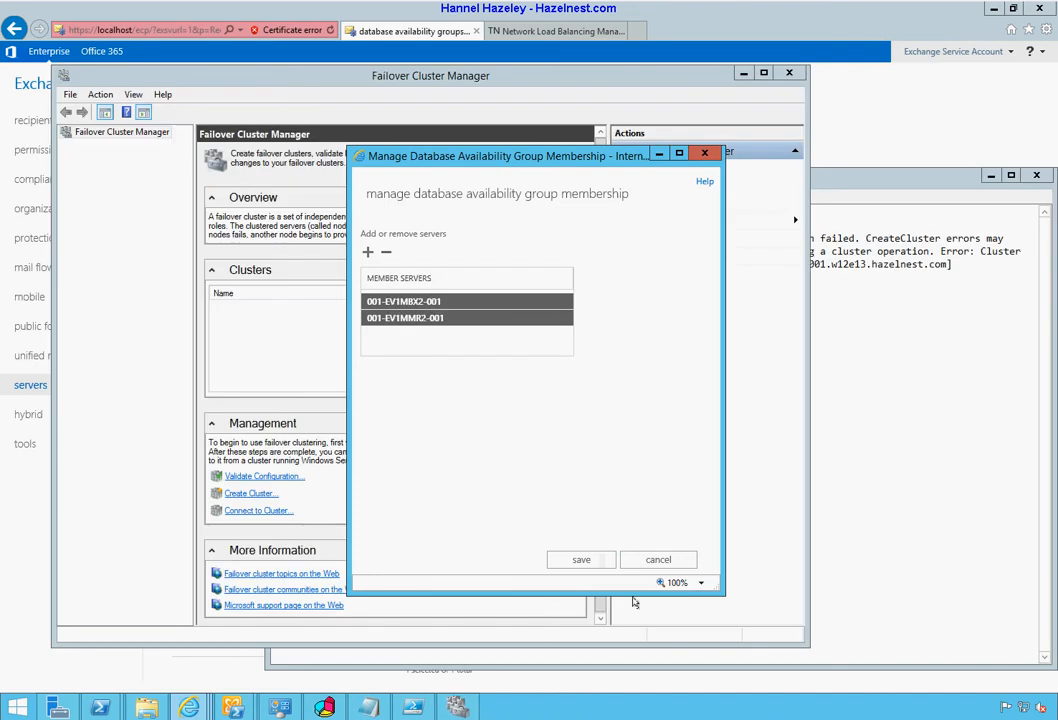
Step: Cancel the membership dialog, review the copied error text in Notepad, and close Failover Cluster Manager
{"action": "left_click", "coordinate": [668, 561]}
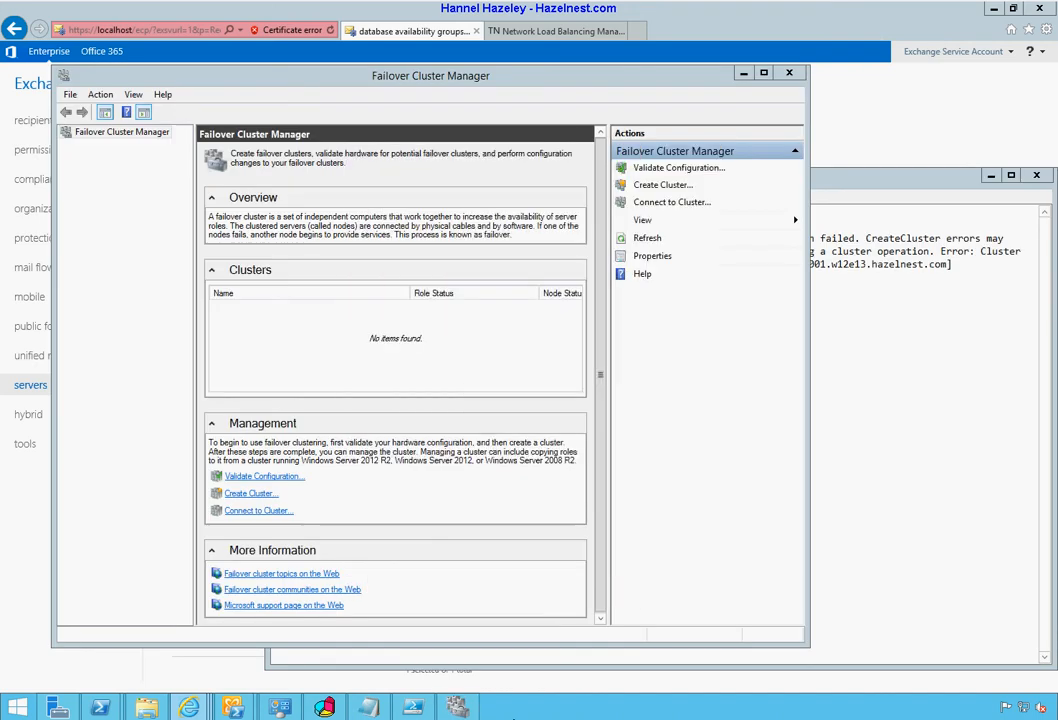
{"action": "left_click", "coordinate": [372, 708]}
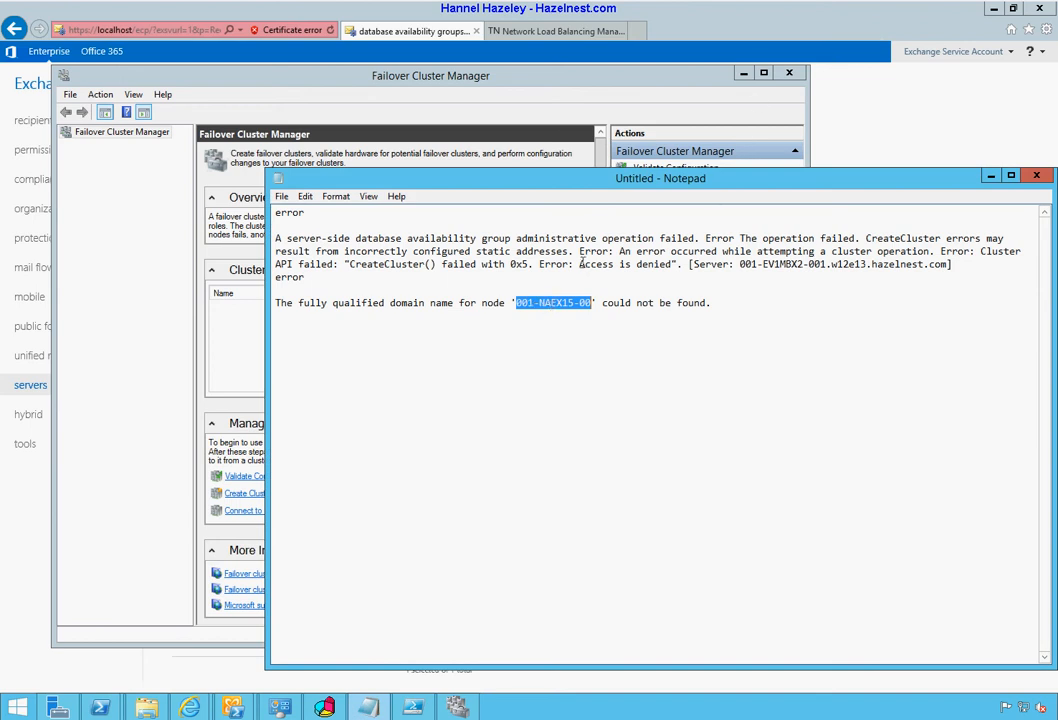
{"action": "left_click", "coordinate": [770, 78]}
{"action": "left_click", "coordinate": [789, 73]}
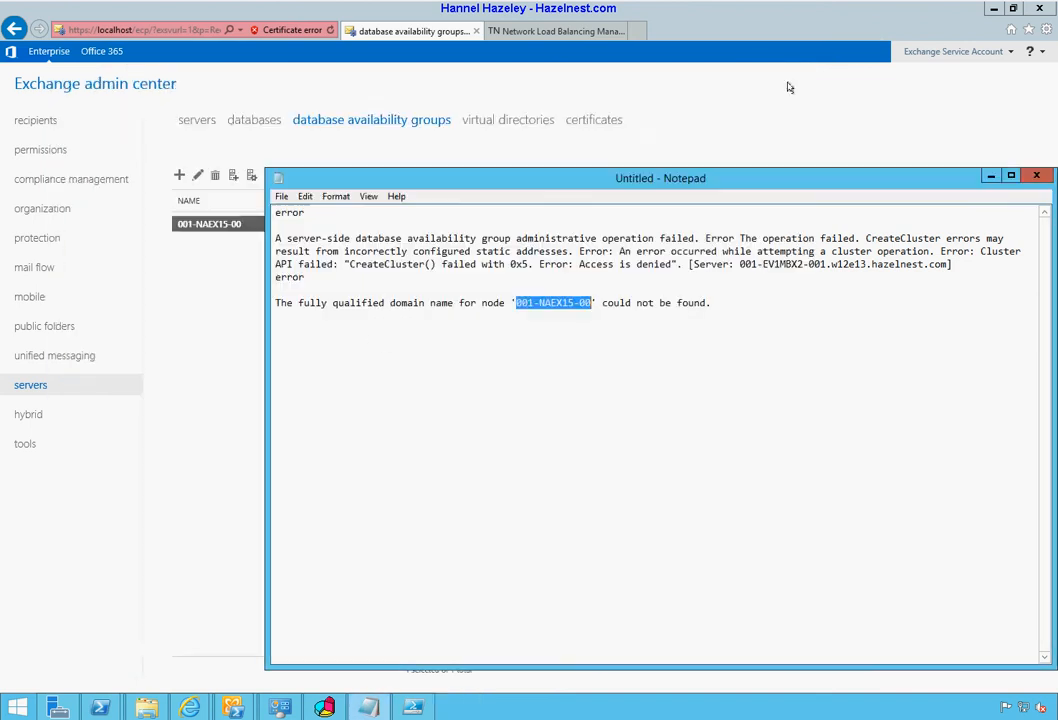
Step: Back in the Exchange admin center, refresh the database availability groups, check the IP address of 001-NAEX15-00 and save its settings
{"action": "left_click", "coordinate": [196, 277]}
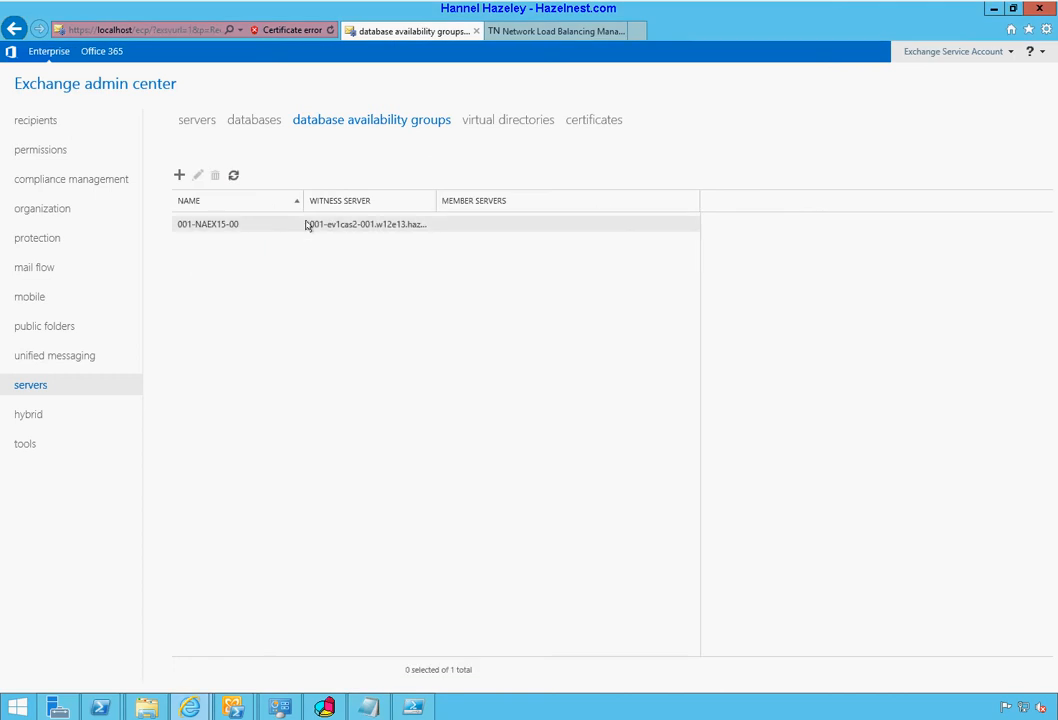
{"action": "left_click", "coordinate": [268, 176]}
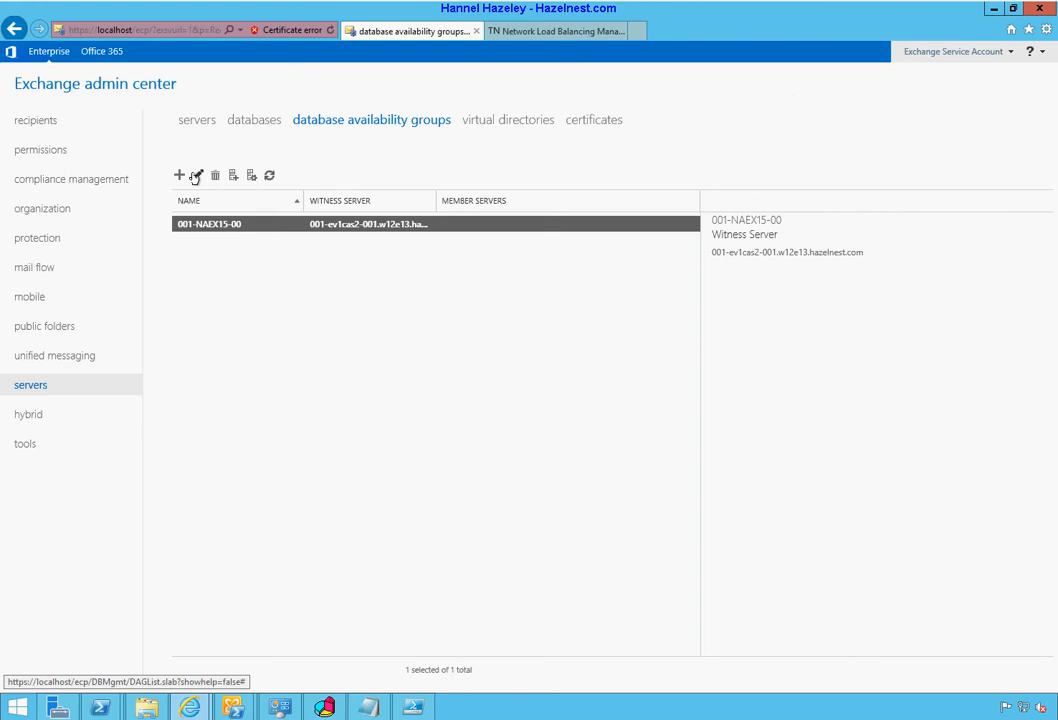
{"action": "left_click", "coordinate": [196, 176]}
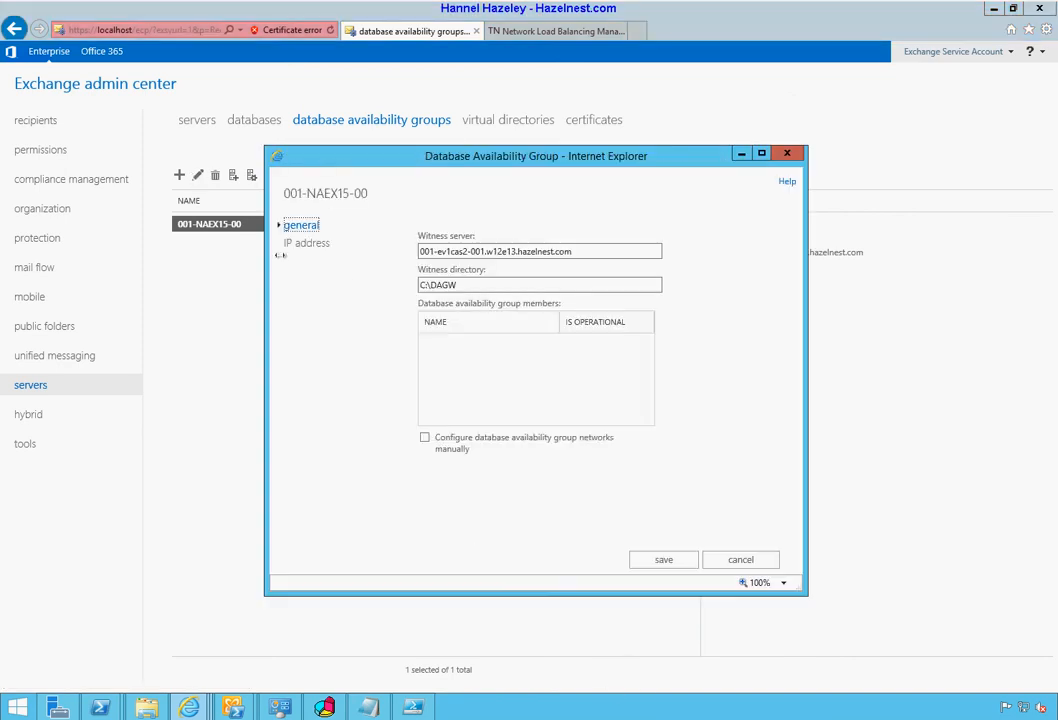
{"action": "left_click", "coordinate": [298, 245]}
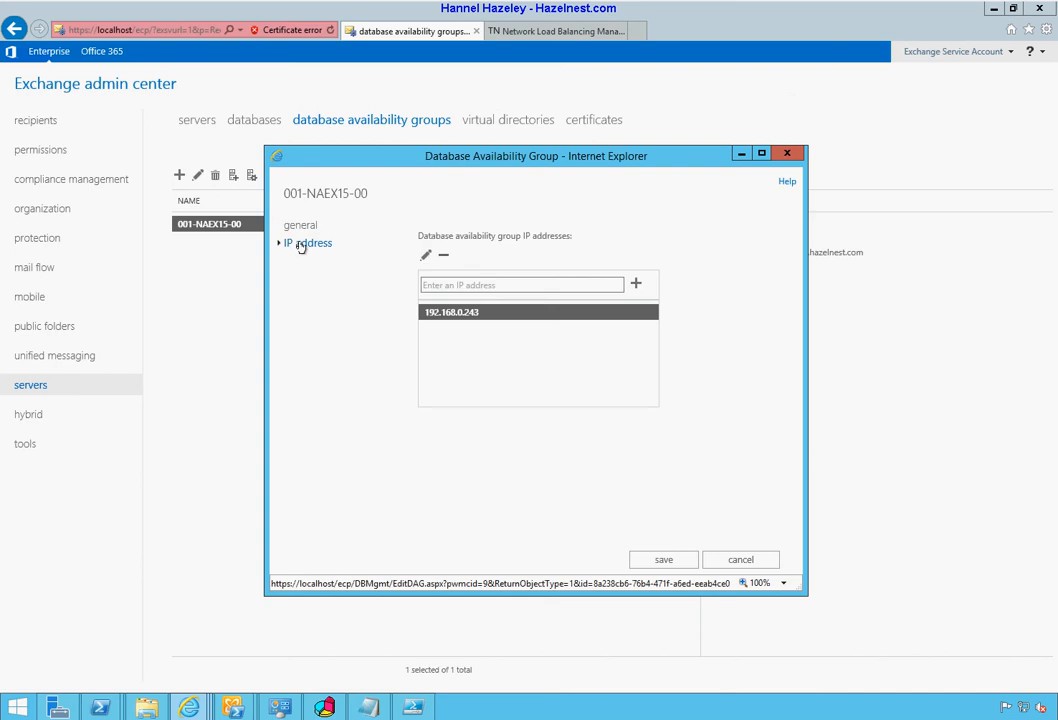
{"action": "left_click", "coordinate": [648, 559]}
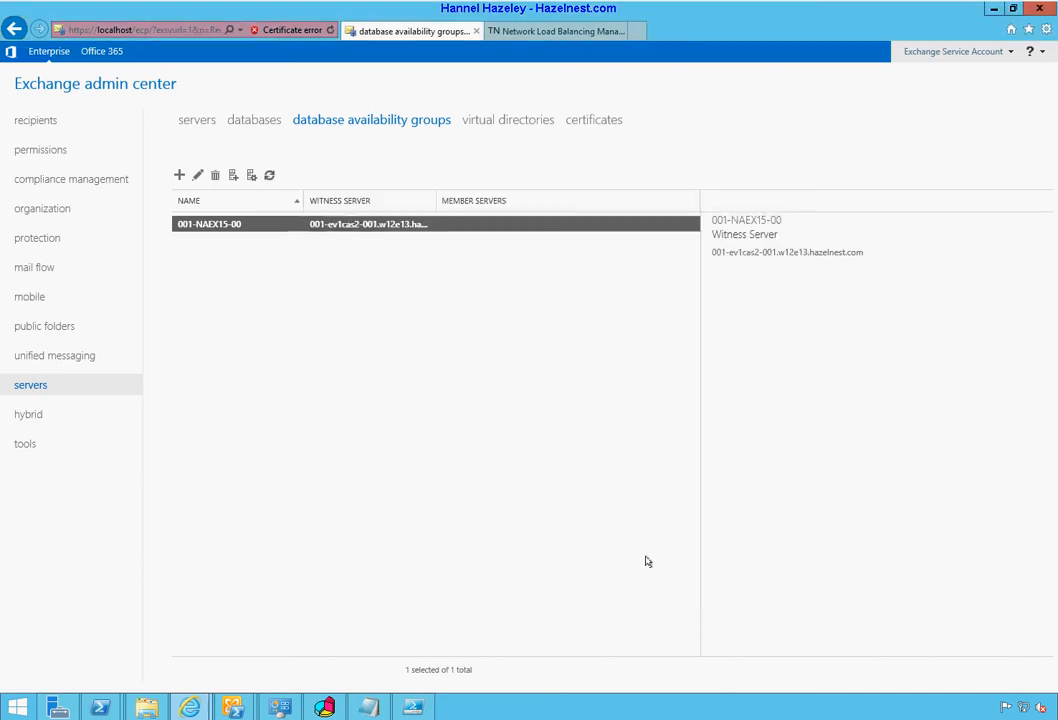
Step: Open the Network and Sharing Center and examine the Ethernet connection's IPv4 addresses in its connection details
{"action": "right_click", "coordinate": [1023, 707]}
{"action": "left_click", "coordinate": [975, 693]}
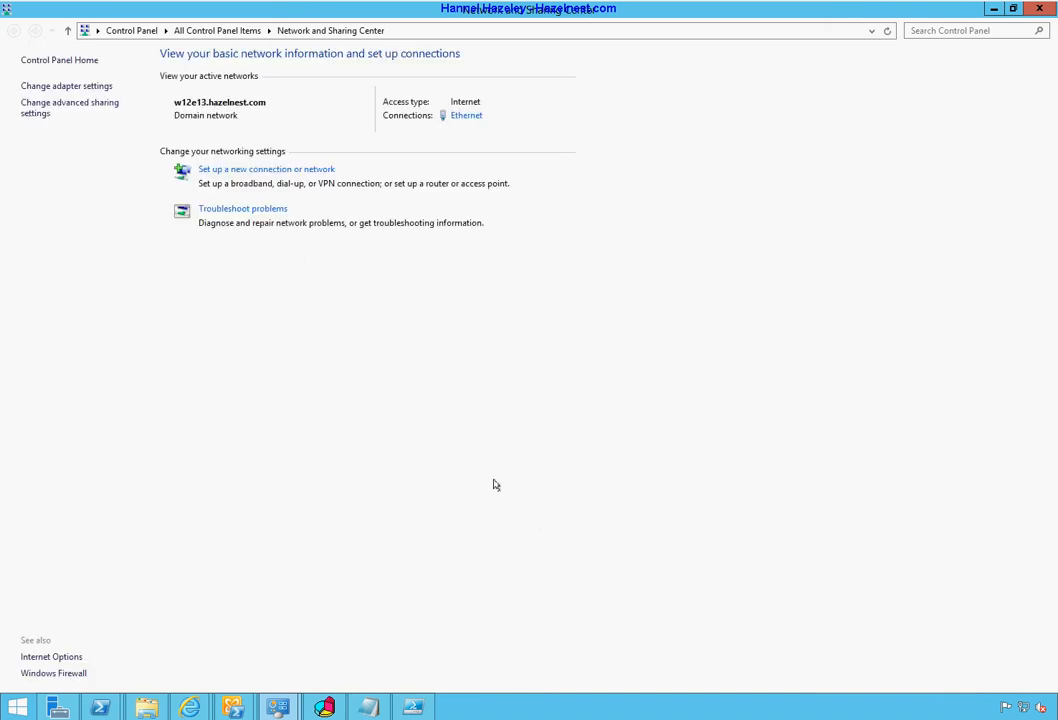
{"action": "left_click", "coordinate": [466, 116]}
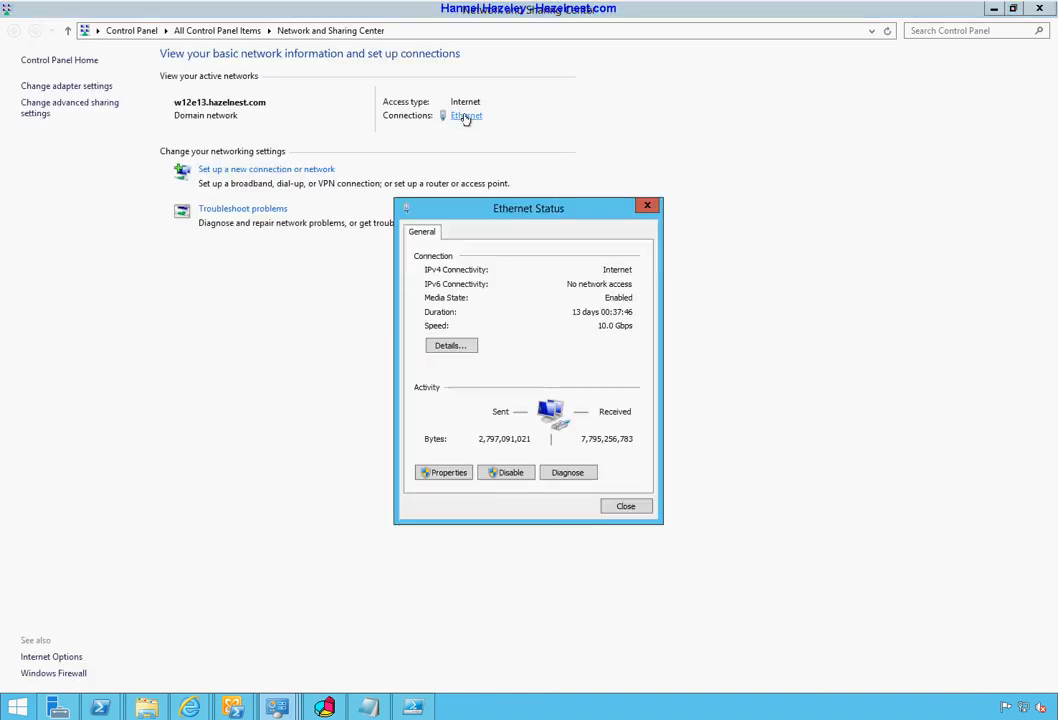
{"action": "left_click", "coordinate": [452, 345]}
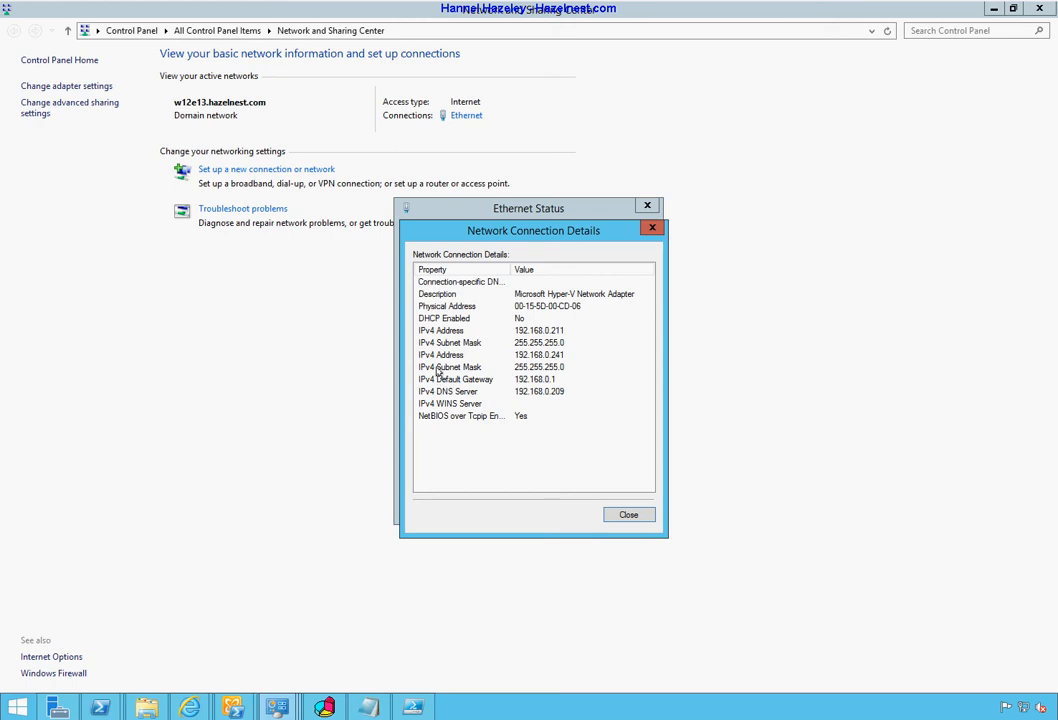
{"action": "left_click", "coordinate": [433, 354]}
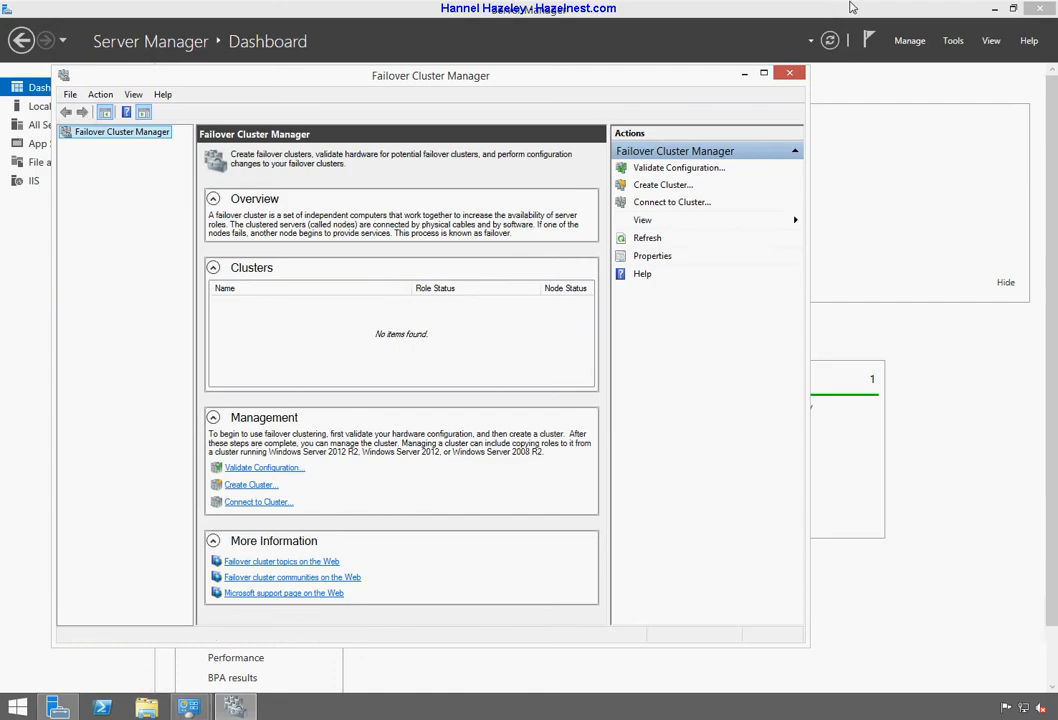
Step: On the mailbox server, close Failover Cluster Manager and examine the Ethernet 2 connection details through the Network and Sharing Center
{"action": "left_click", "coordinate": [789, 72]}
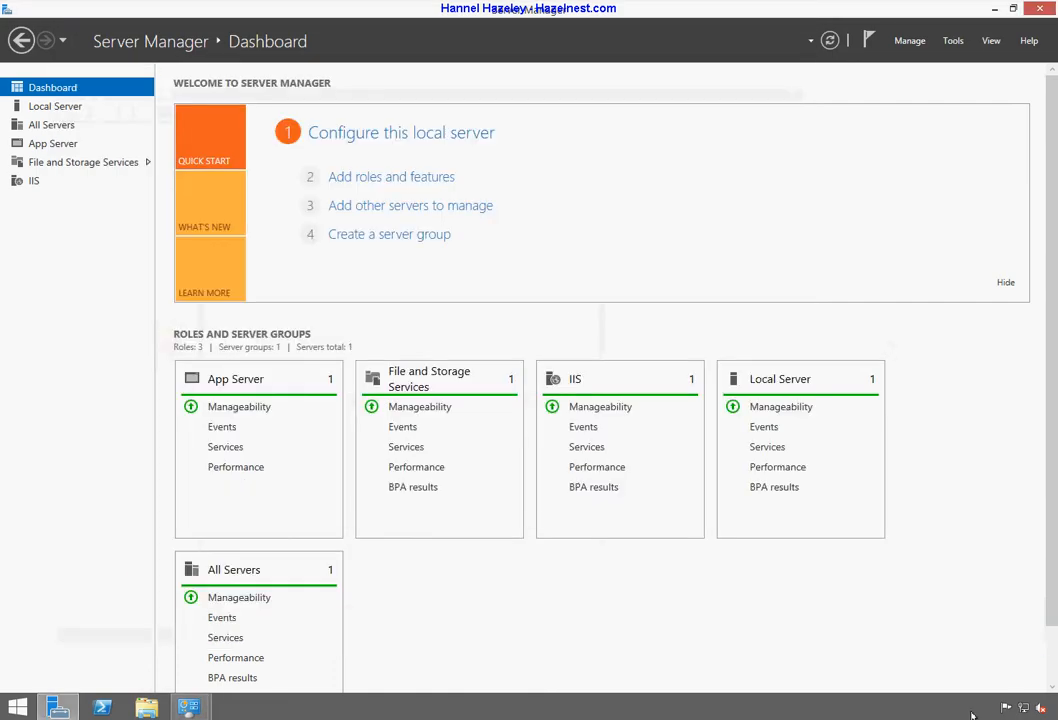
{"action": "right_click", "coordinate": [1022, 706]}
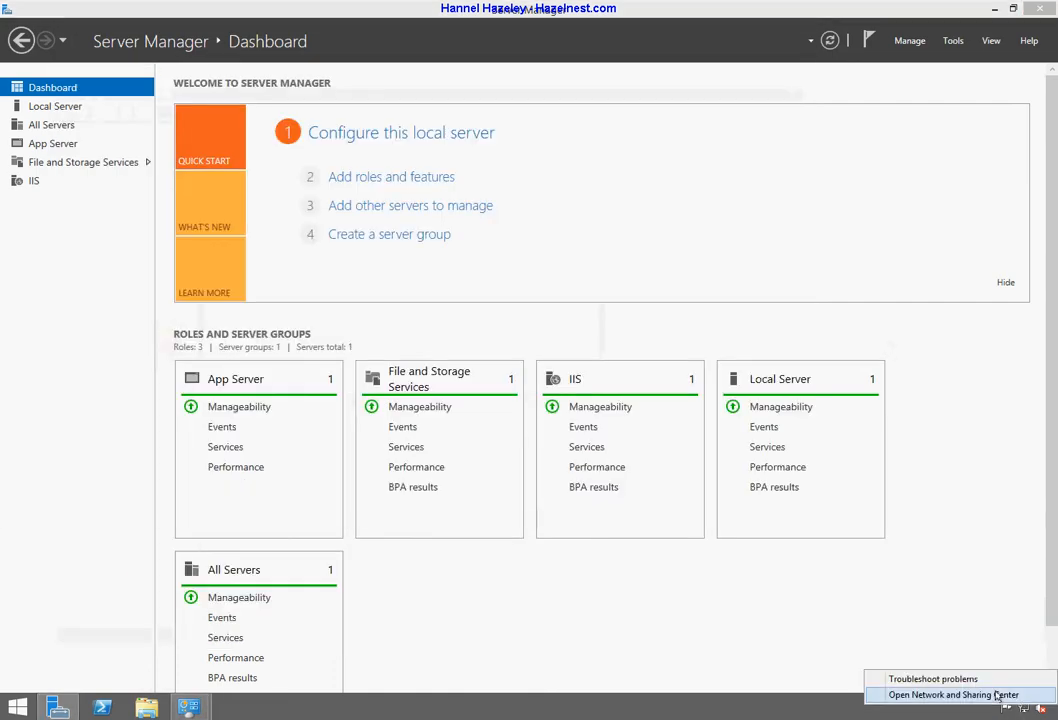
{"action": "left_click", "coordinate": [990, 692]}
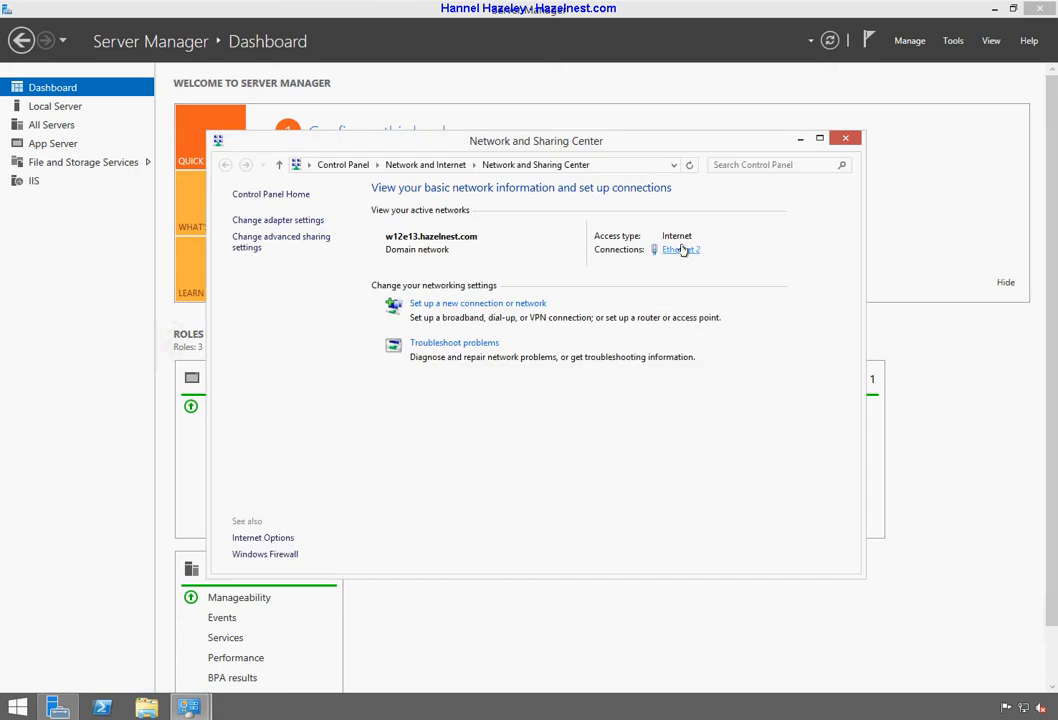
{"action": "left_click", "coordinate": [681, 249]}
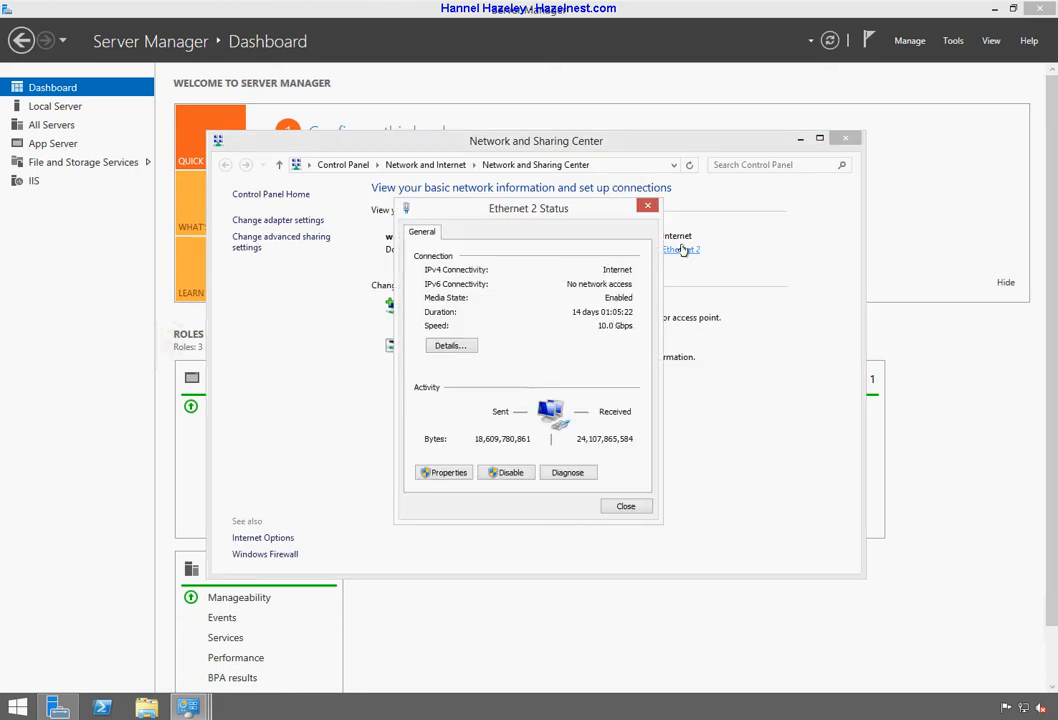
{"action": "left_click", "coordinate": [452, 347]}
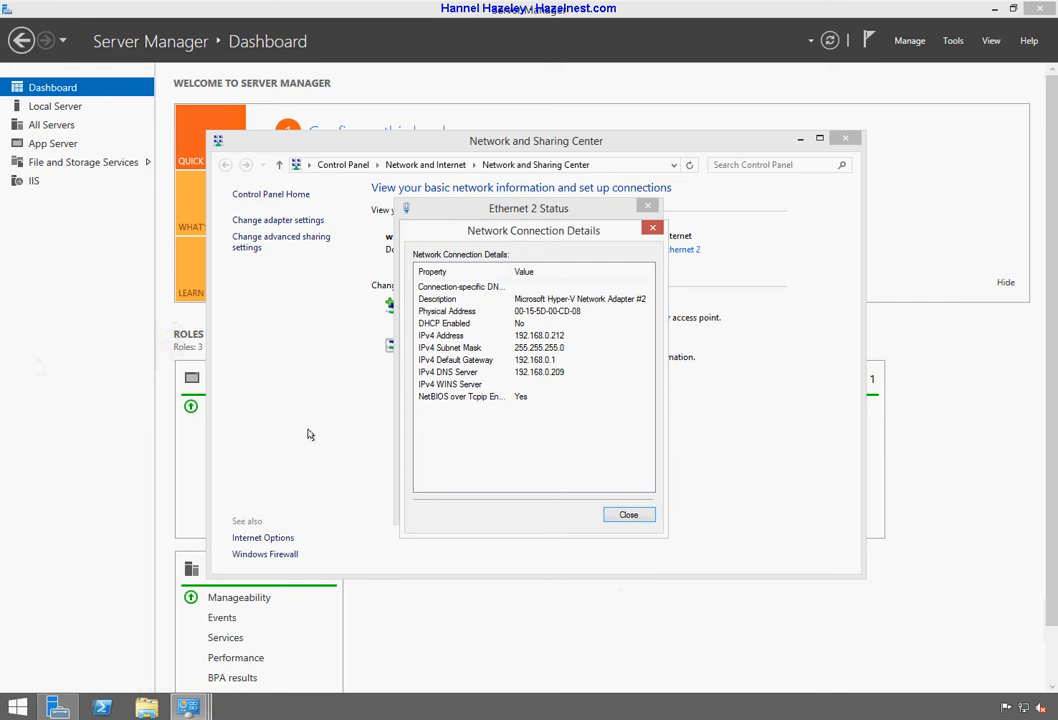
Step: Reopen Failover Cluster Manager from Server Manager and start the Create Cluster Wizard, continuing to its server selection page
{"action": "mouse_move", "coordinate": [55, 712]}
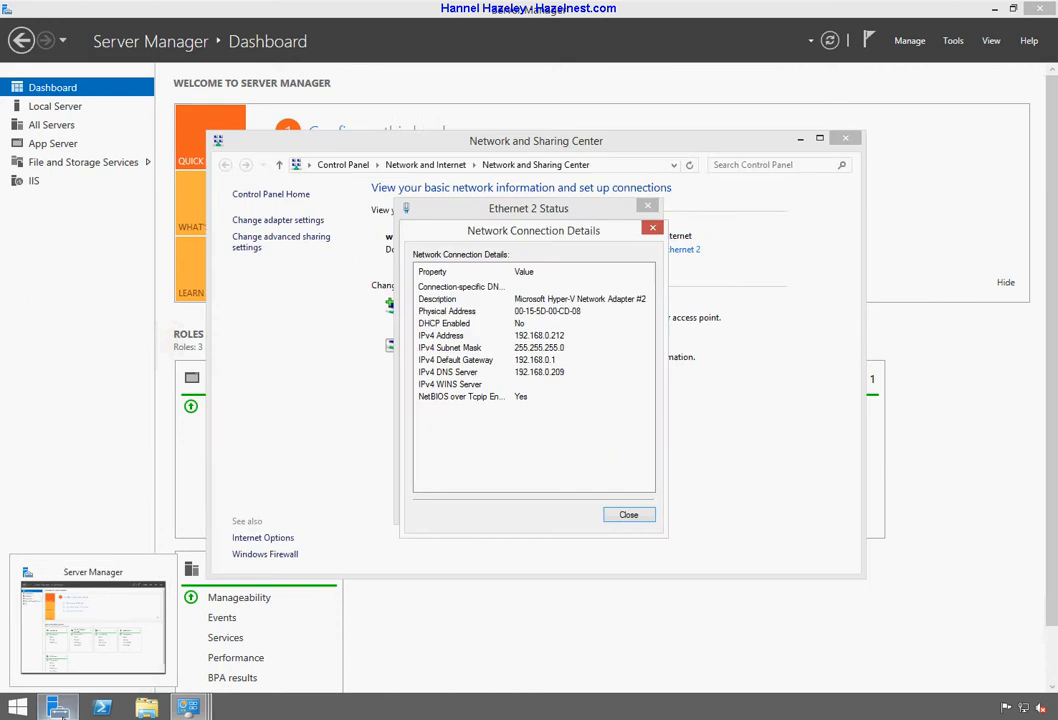
{"action": "left_click", "coordinate": [59, 710]}
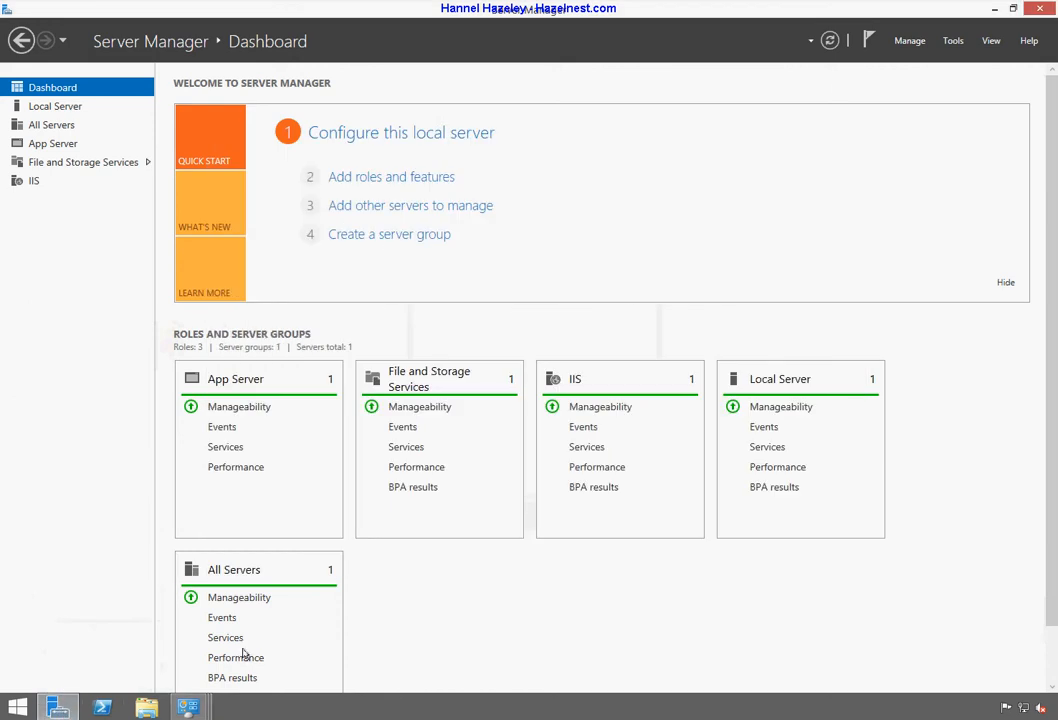
{"action": "left_click", "coordinate": [953, 41]}
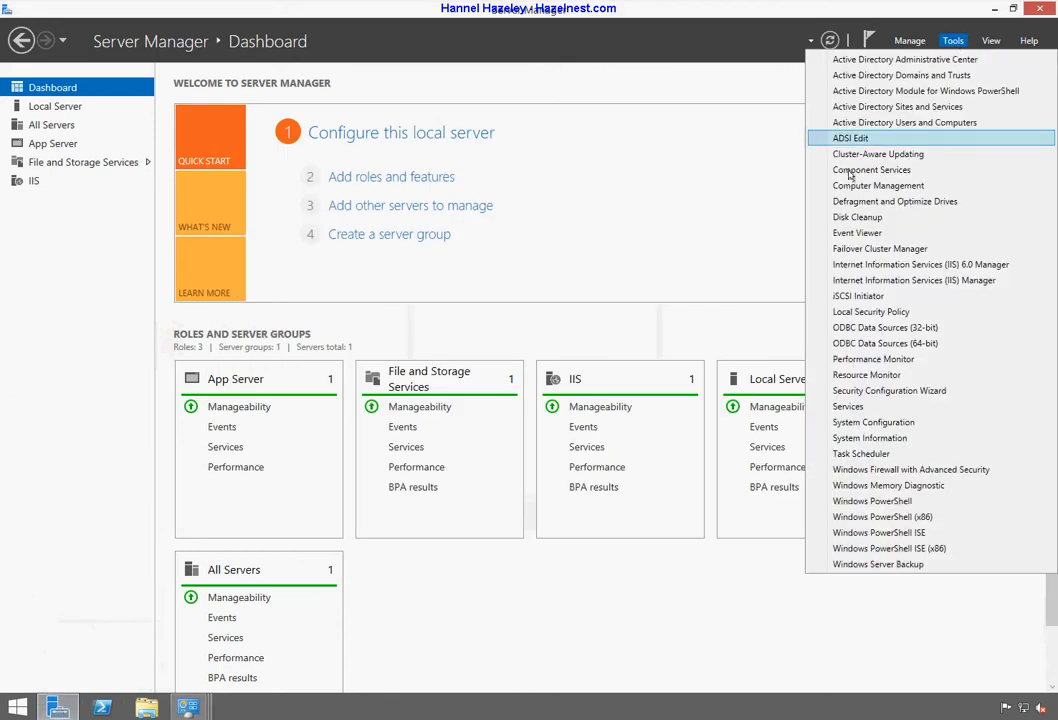
{"action": "left_click", "coordinate": [914, 248]}
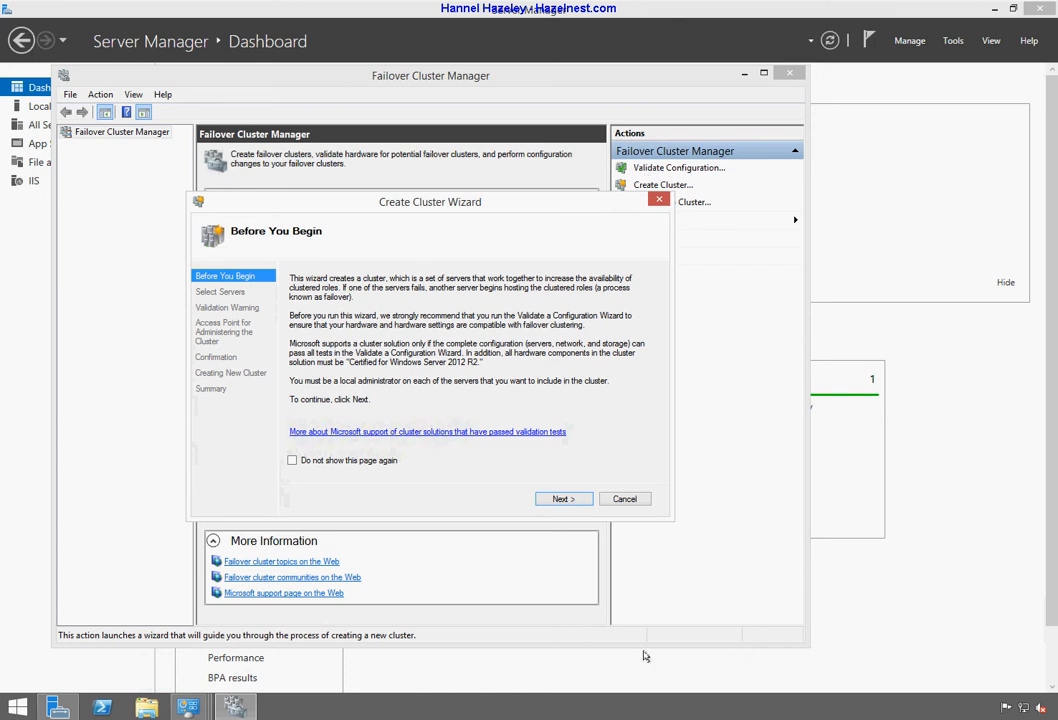
{"action": "left_click", "coordinate": [560, 500]}
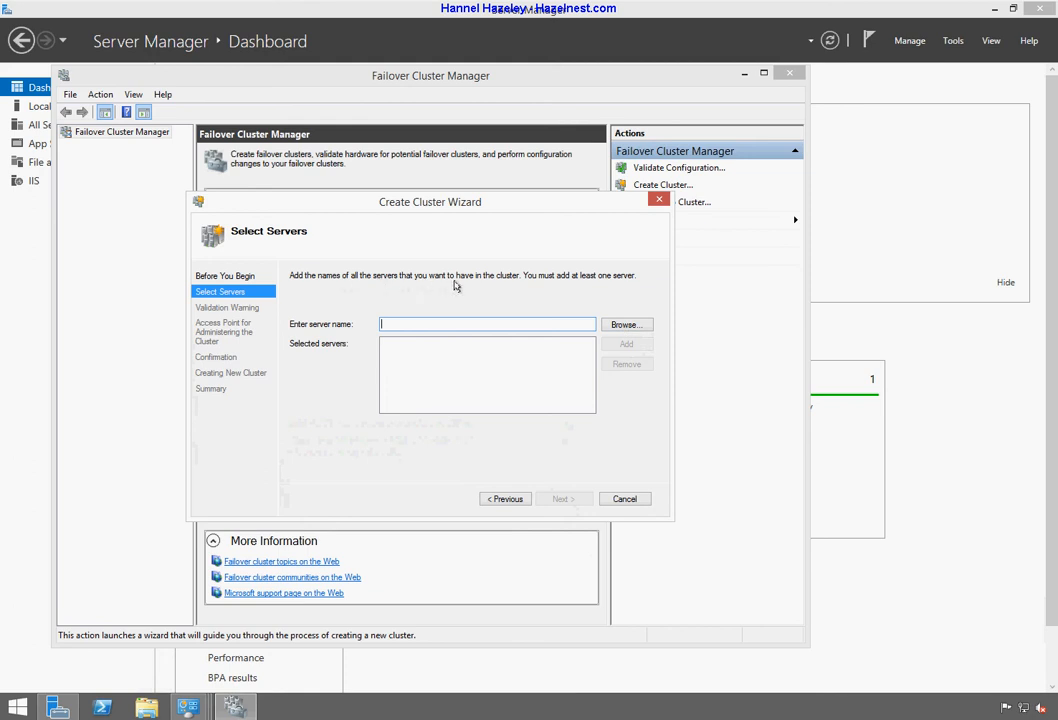
Step: Search the domain for computers and choose 001-EV1MBX2-001 and 001-EV1MMR2-001 as the servers for the new cluster
{"action": "left_click", "coordinate": [622, 327]}
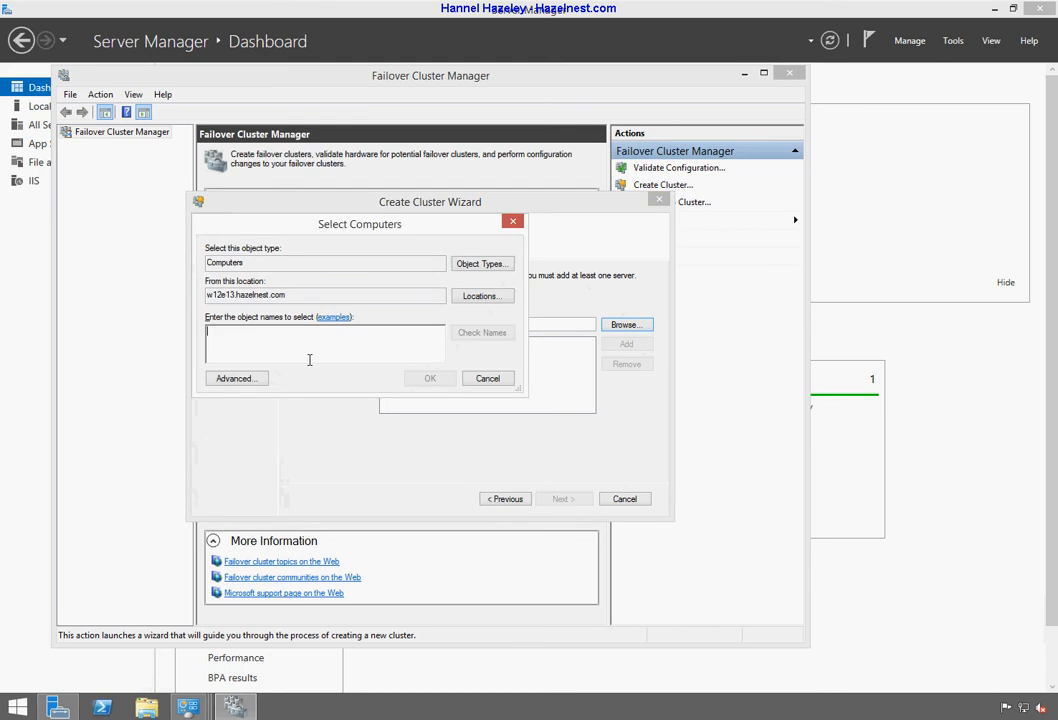
{"action": "left_click", "coordinate": [236, 378]}
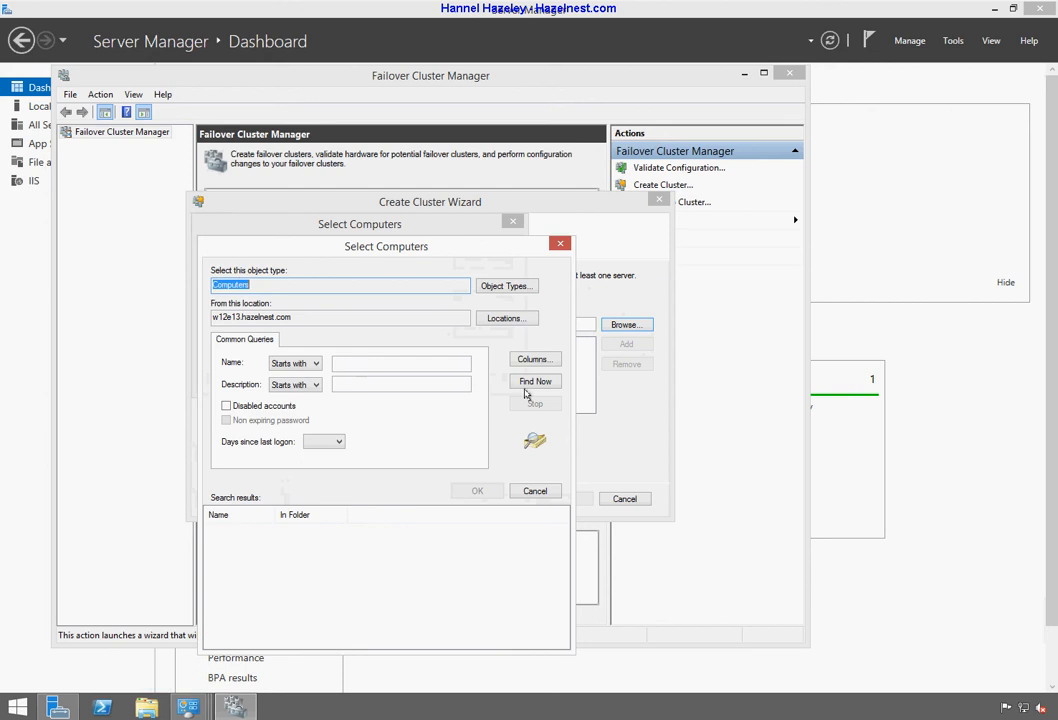
{"action": "left_click", "coordinate": [532, 382]}
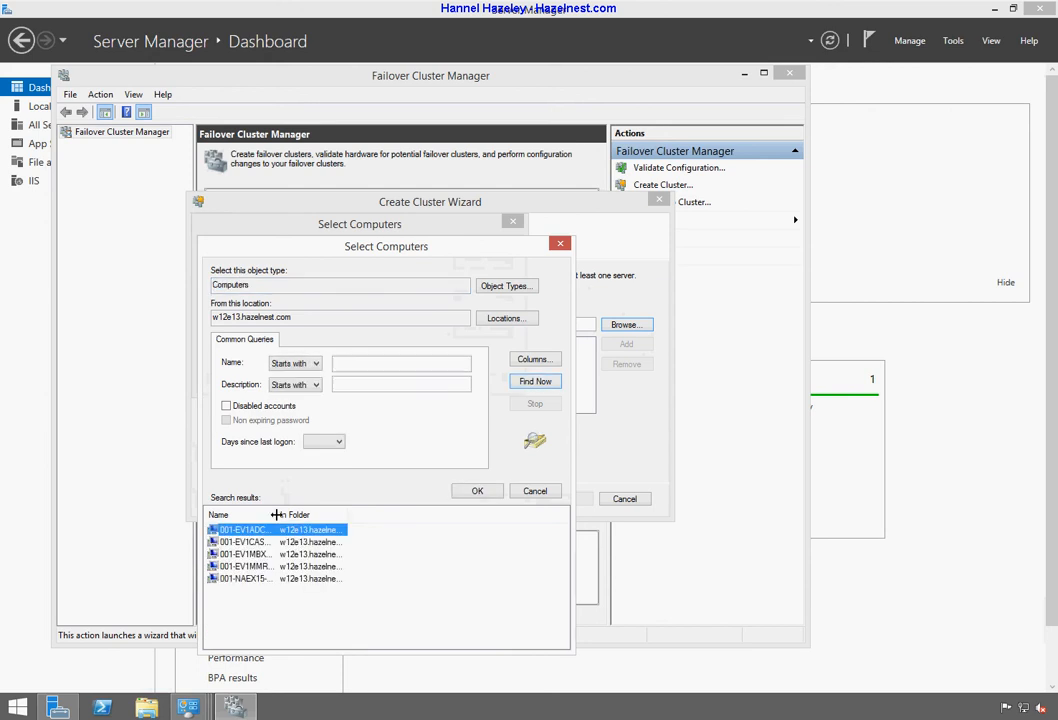
{"action": "left_click_drag", "start_coordinate": [276, 514], "coordinate": [320, 512]}
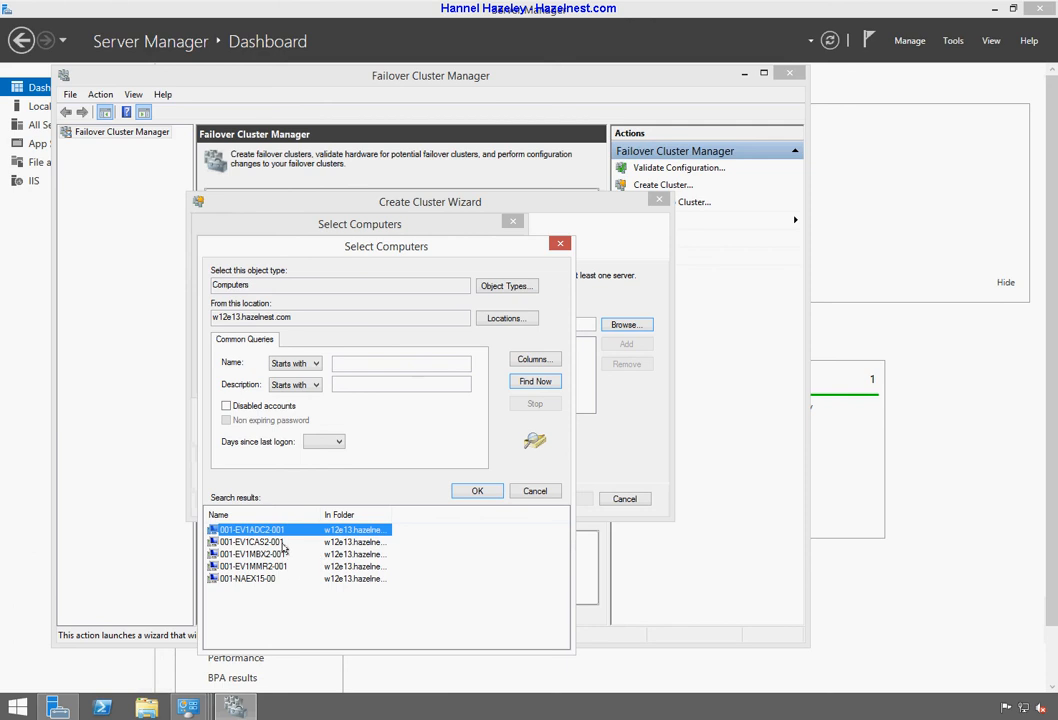
{"action": "left_click", "coordinate": [277, 555]}
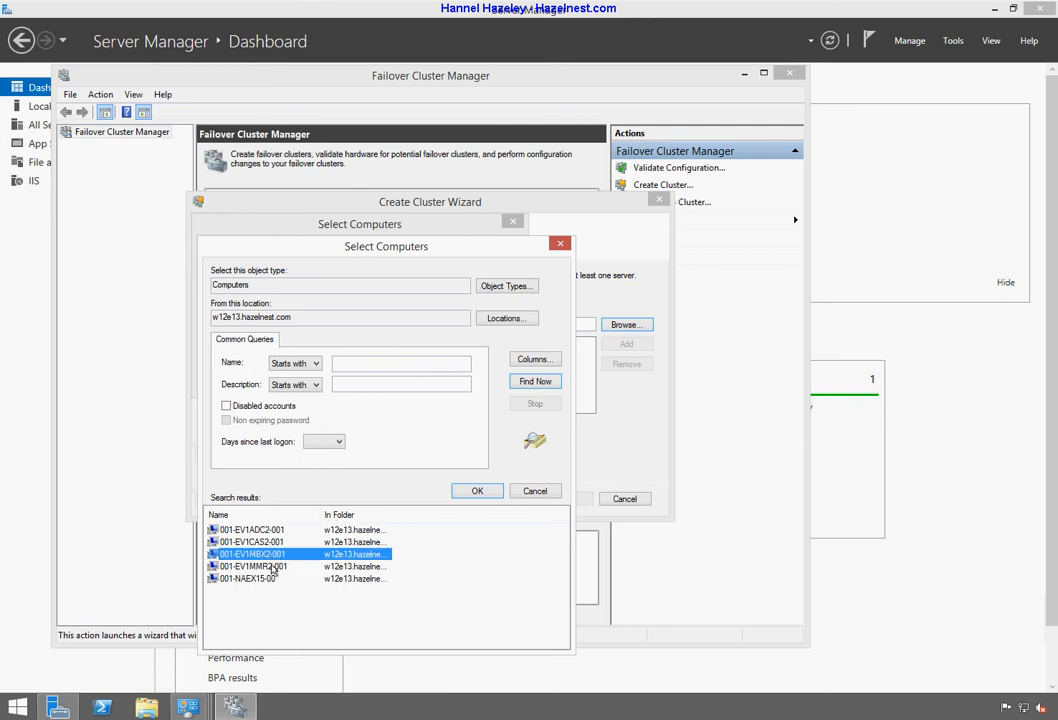
{"action": "left_click", "coordinate": [273, 567], "text": "ctrl"}
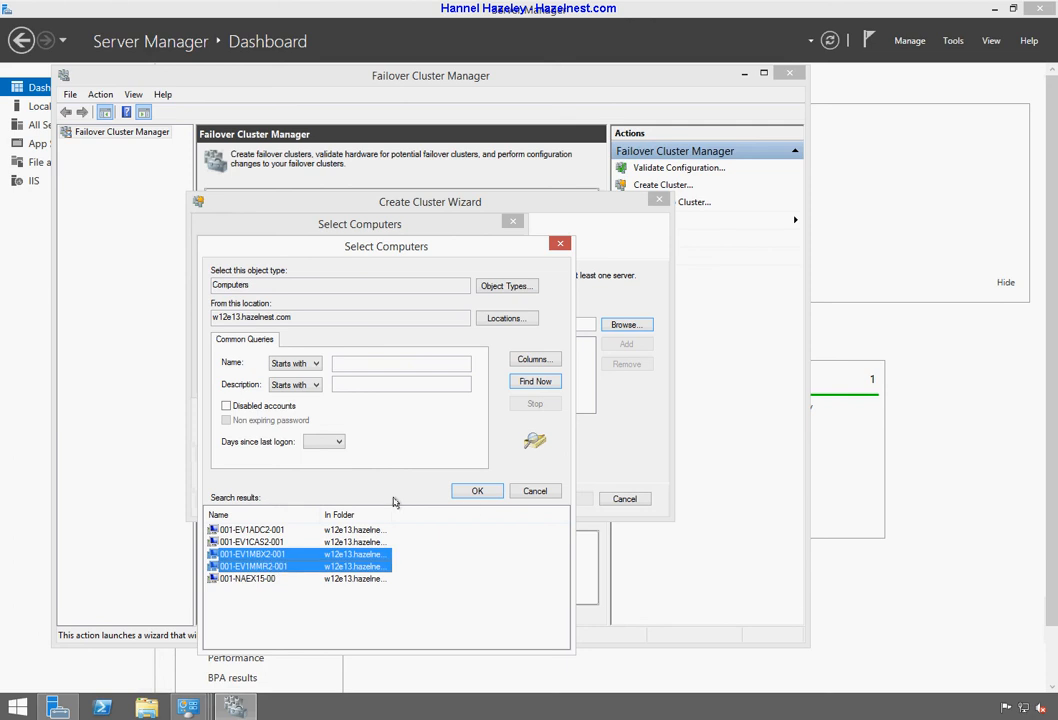
{"action": "left_click", "coordinate": [476, 491]}
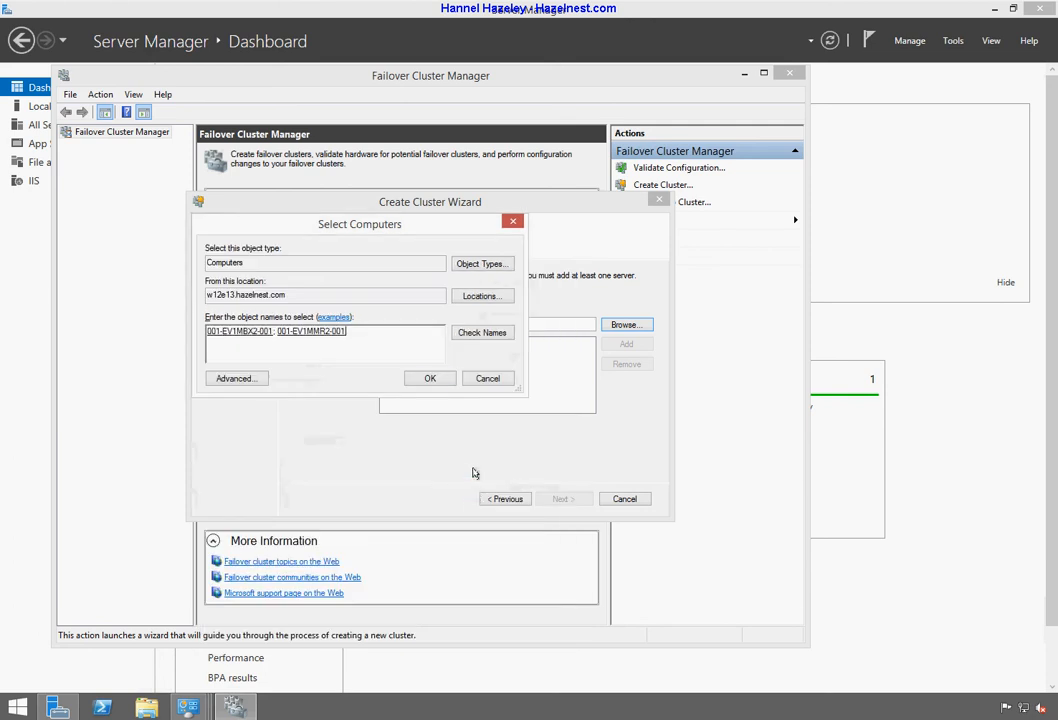
{"action": "left_click", "coordinate": [430, 378]}
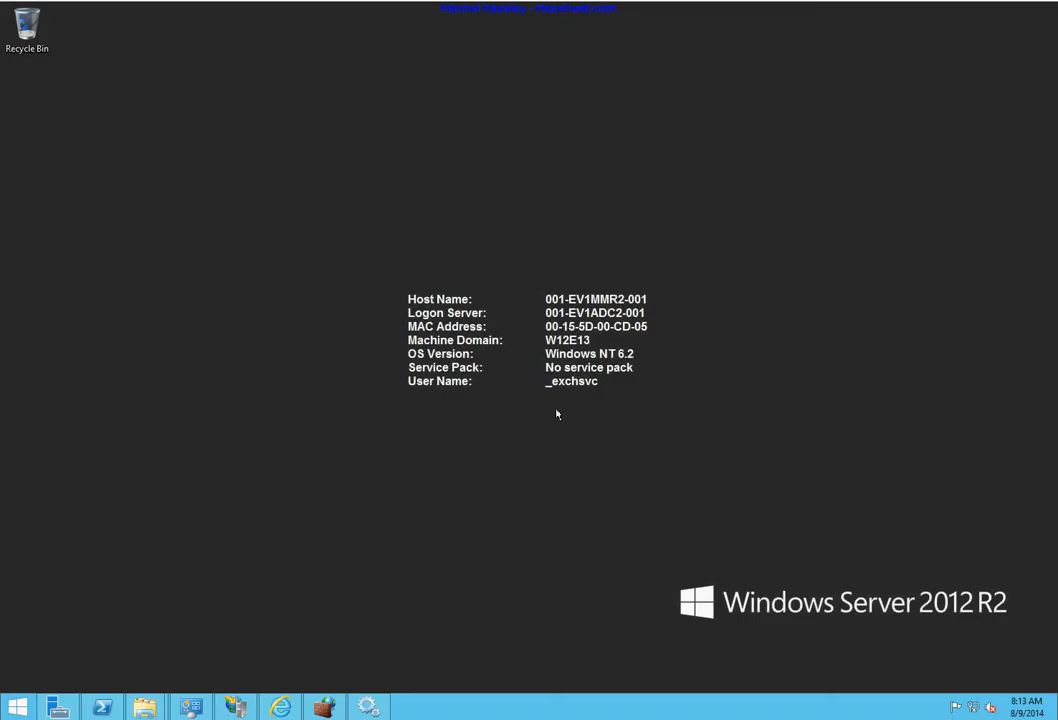
Step: On server 001-EV1MMR2-001, open Failover Cluster Manager from Server Manager
{"action": "left_click", "coordinate": [55, 708]}
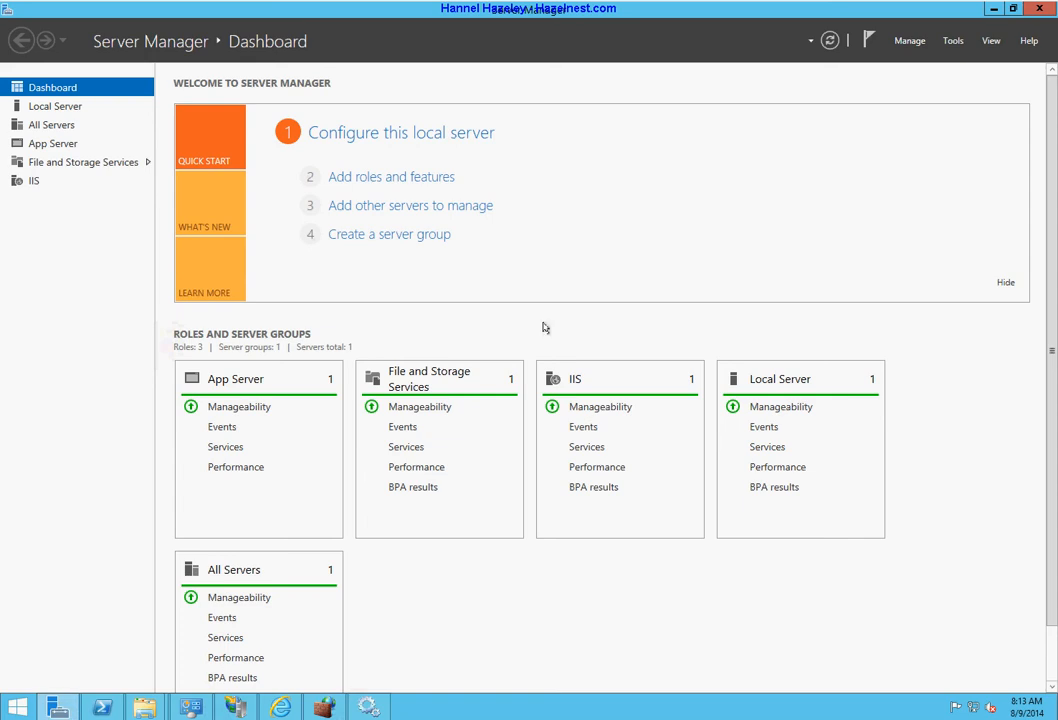
{"action": "left_click", "coordinate": [953, 41]}
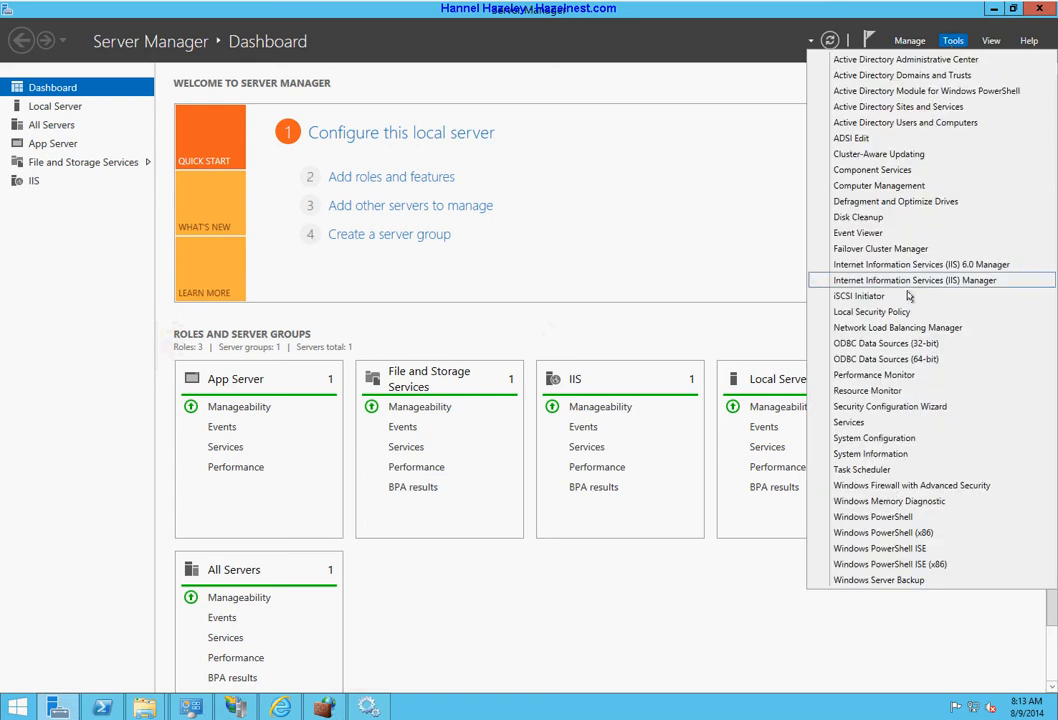
{"action": "left_click", "coordinate": [910, 249]}
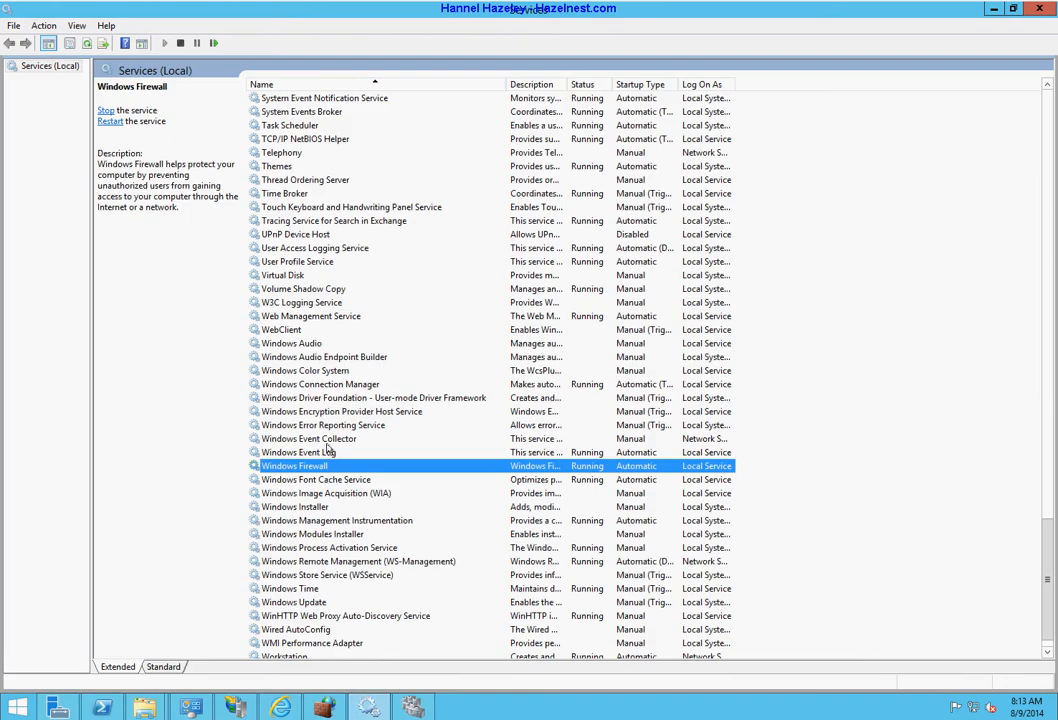
Step: Look through the Services list on 001-EV1MMR2-001 for a cluster service, and close Services and Failover Cluster Manager
{"action": "left_click", "coordinate": [323, 425]}
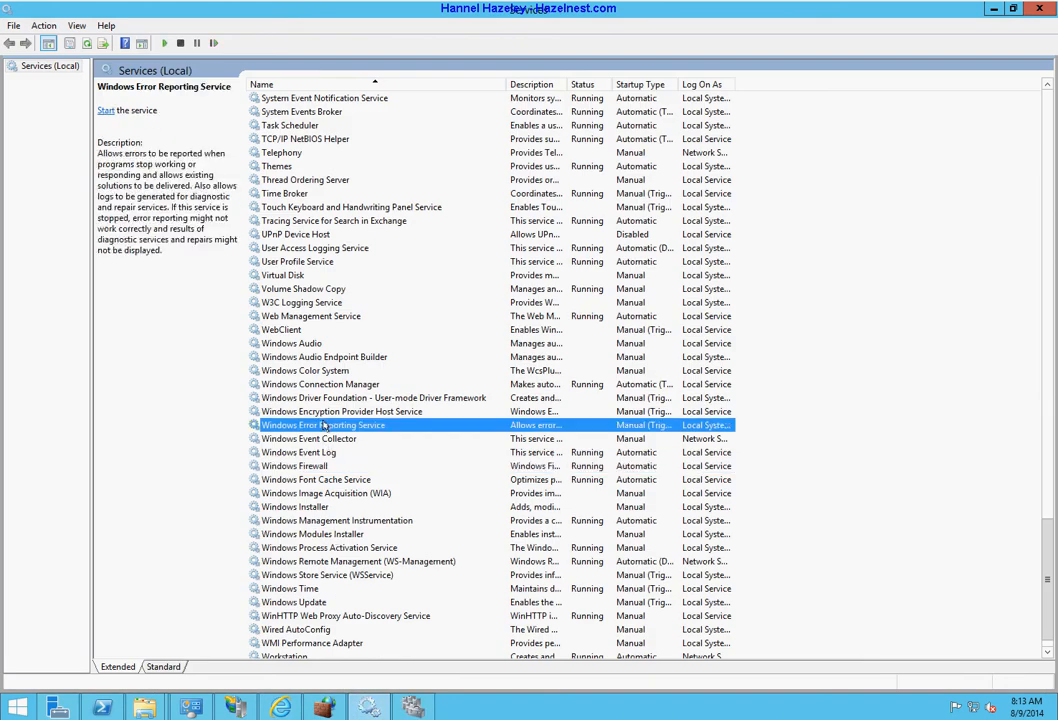
{"action": "scroll", "coordinate": [323, 425], "scroll_direction": "up", "scroll_amount": 20}
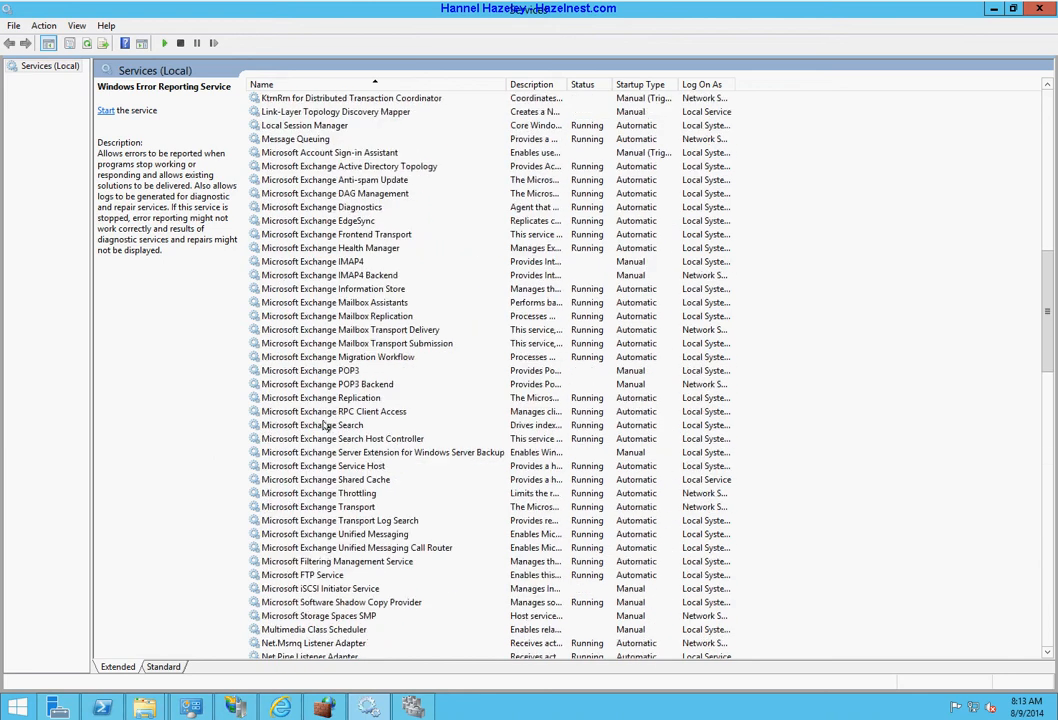
{"action": "scroll", "coordinate": [323, 425], "scroll_direction": "up", "scroll_amount": 18}
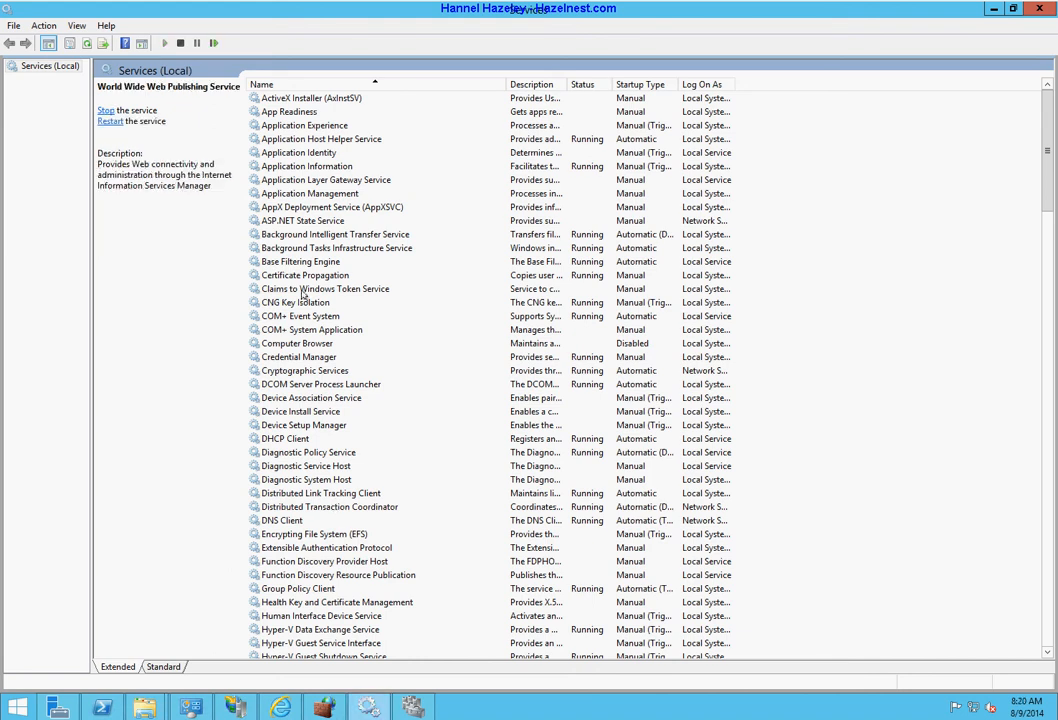
{"action": "left_click", "coordinate": [289, 316]}
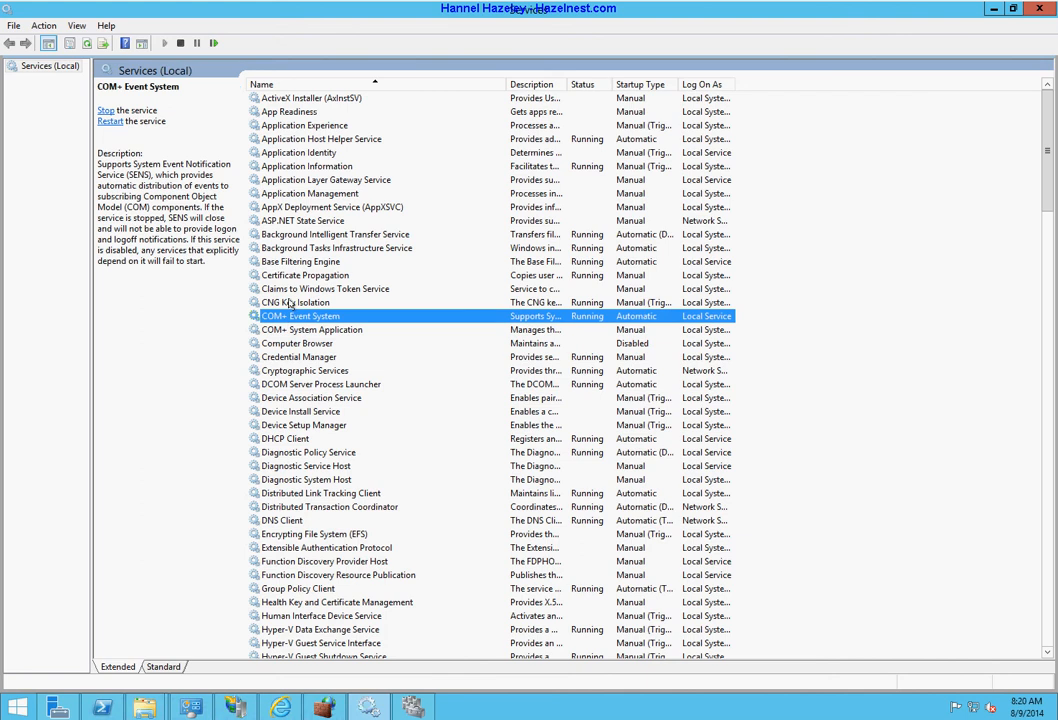
{"action": "left_click", "coordinate": [252, 276]}
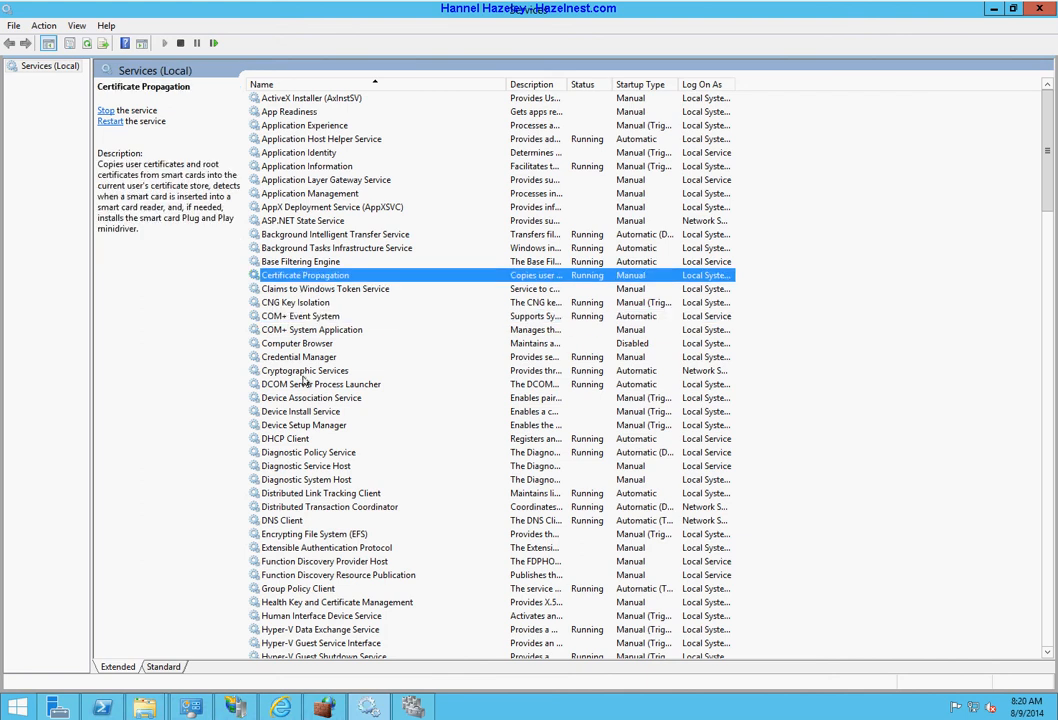
{"action": "scroll", "coordinate": [304, 380], "scroll_direction": "down", "scroll_amount": 1}
{"action": "scroll", "coordinate": [304, 380], "scroll_direction": "up", "scroll_amount": 1}
{"action": "left_click", "coordinate": [1045, 10]}
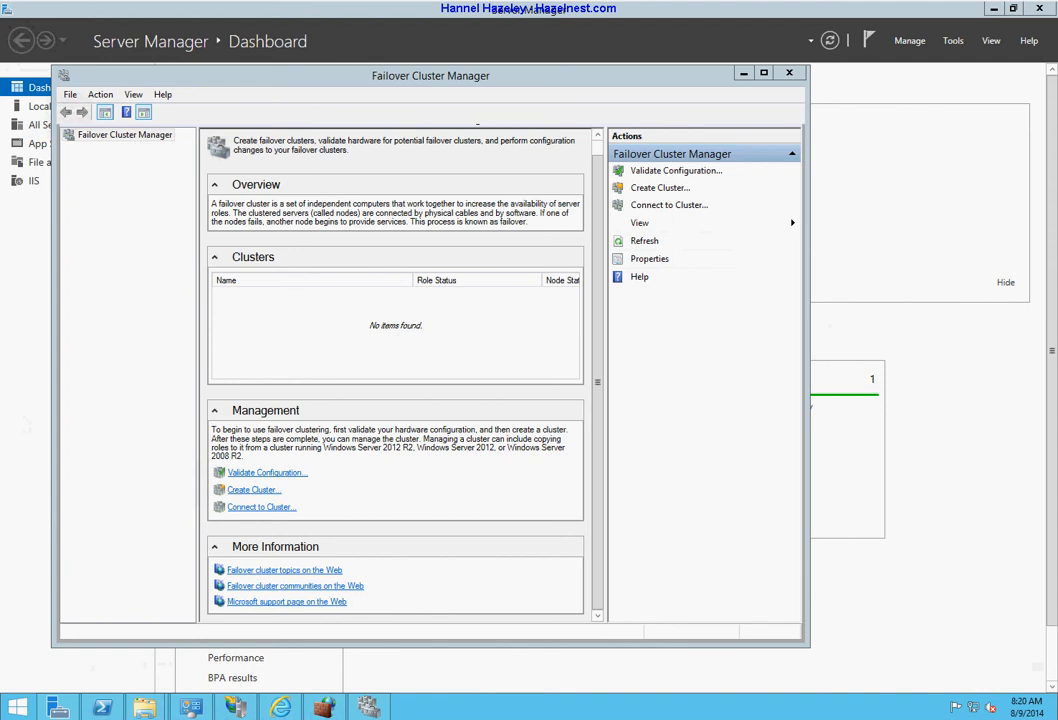
{"action": "left_click", "coordinate": [368, 707]}
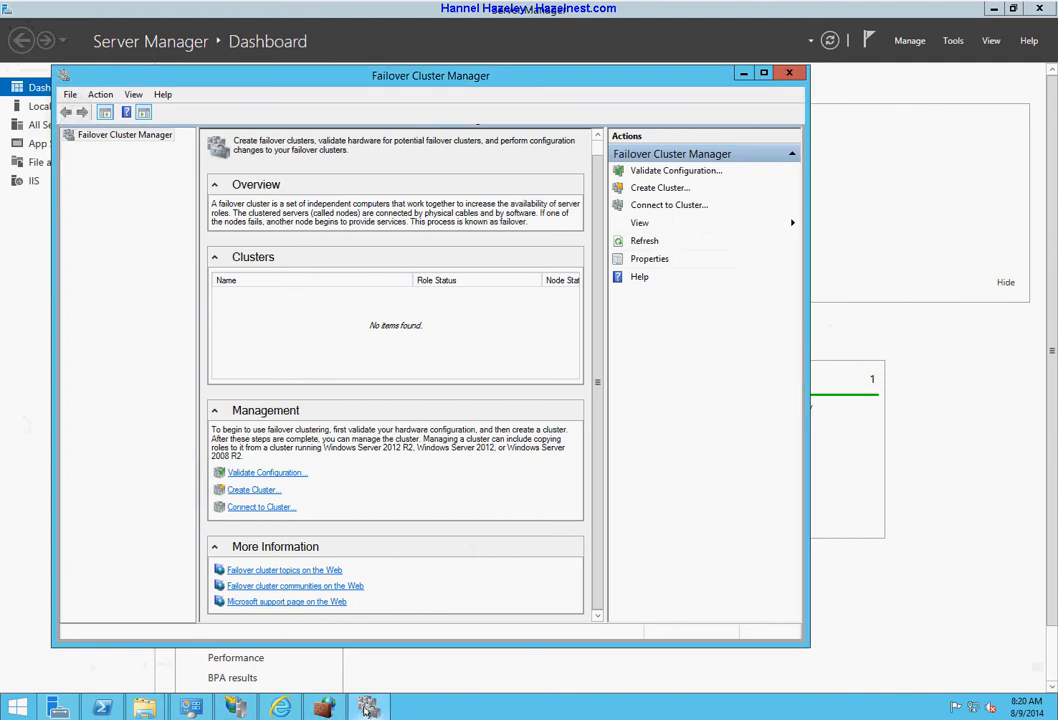
{"action": "left_click", "coordinate": [788, 74]}
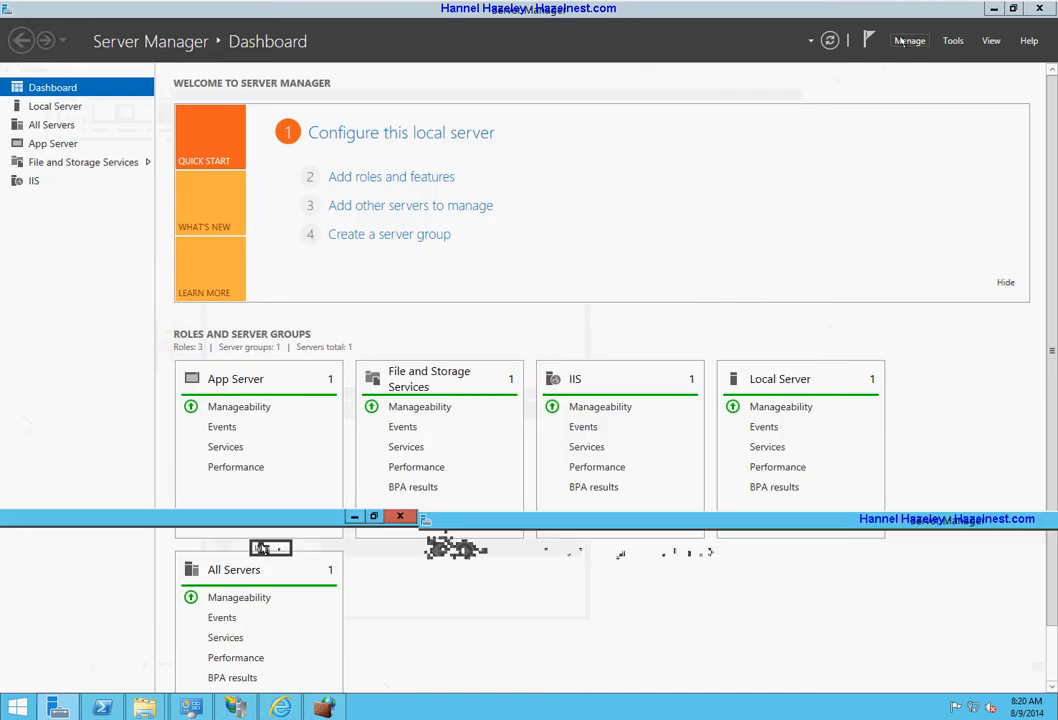
Step: Start adding roles and features to 001-EV1MMR2-001 with a role-based installation, continuing to feature selection without adding any server role
{"action": "left_click", "coordinate": [909, 41]}
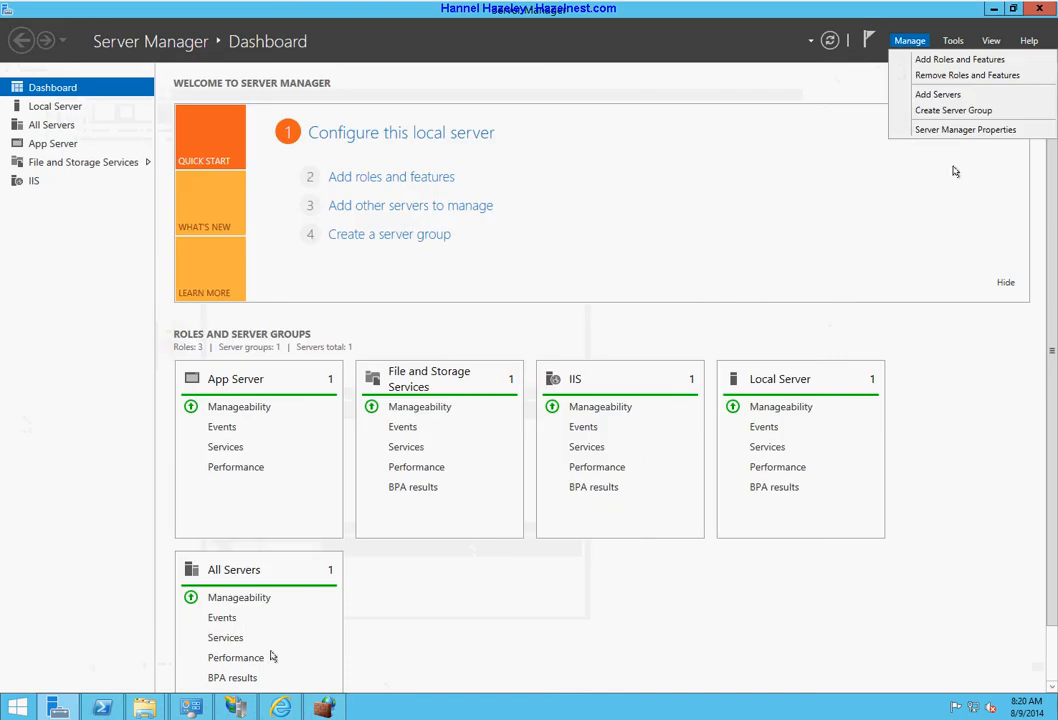
{"action": "left_click", "coordinate": [953, 62]}
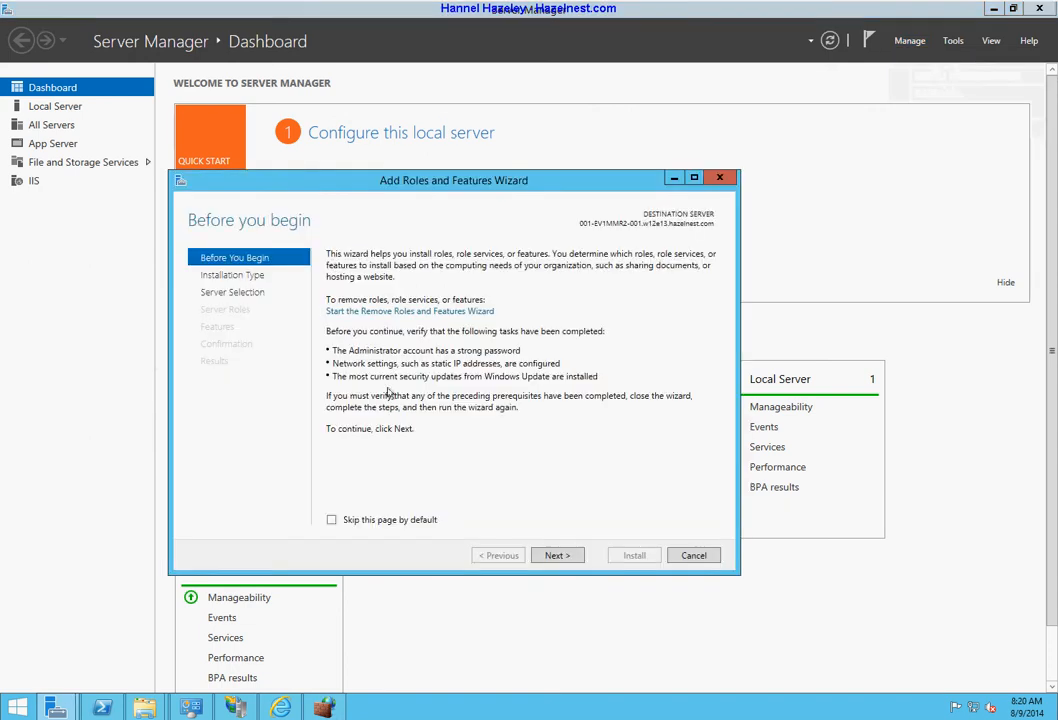
{"action": "left_click", "coordinate": [558, 556]}
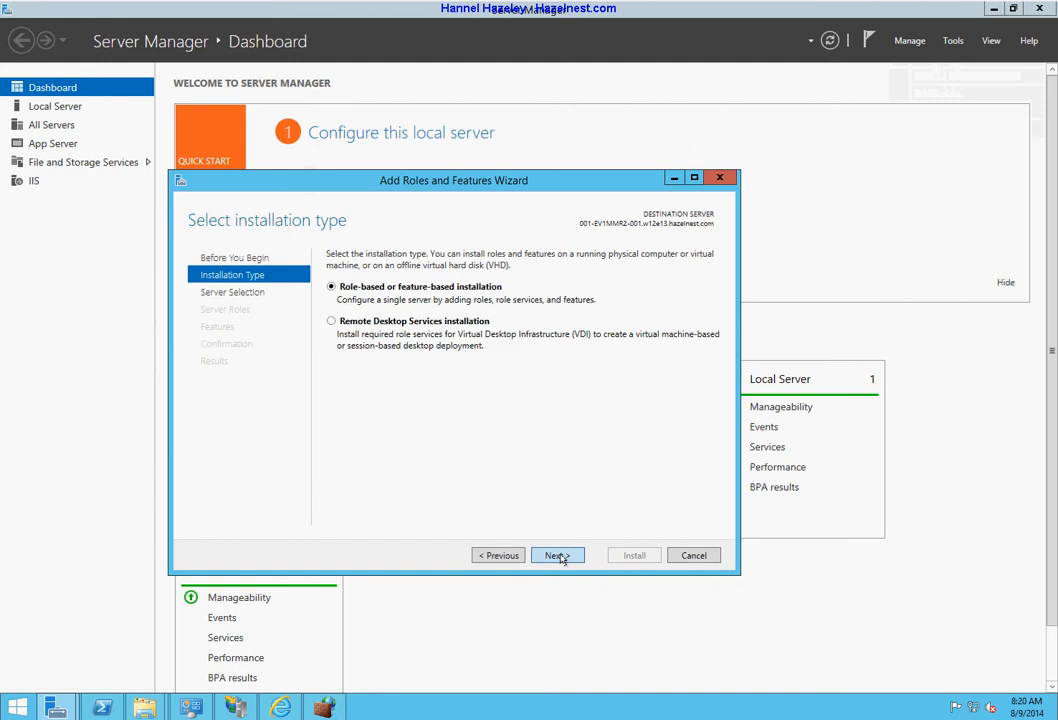
{"action": "left_click", "coordinate": [558, 556]}
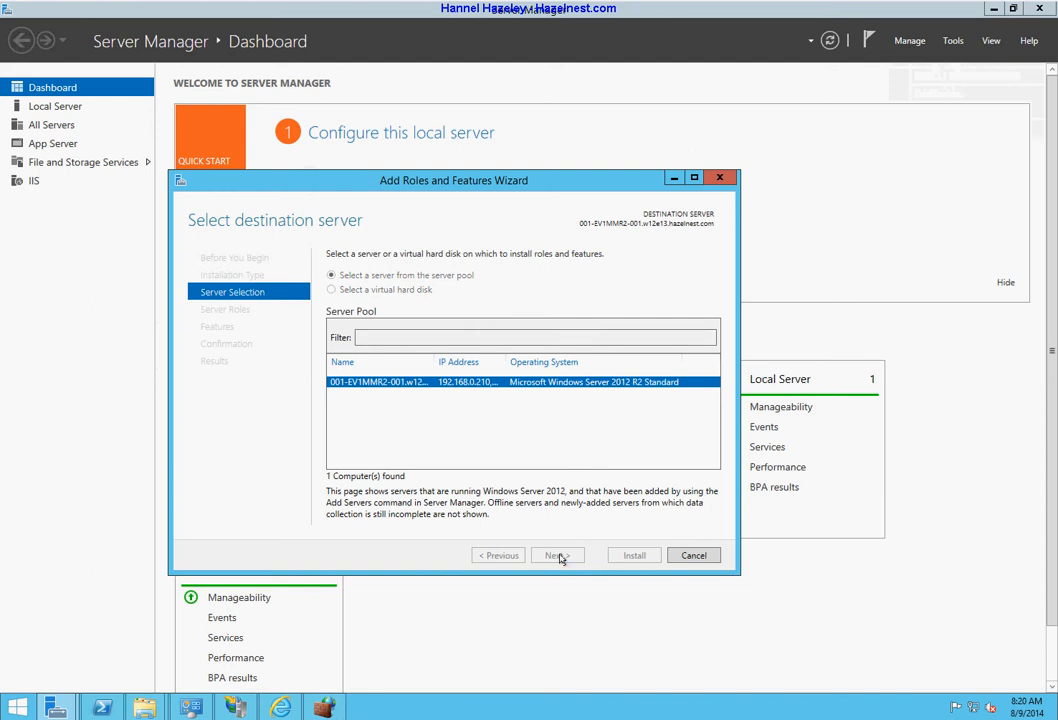
{"action": "left_click", "coordinate": [558, 556]}
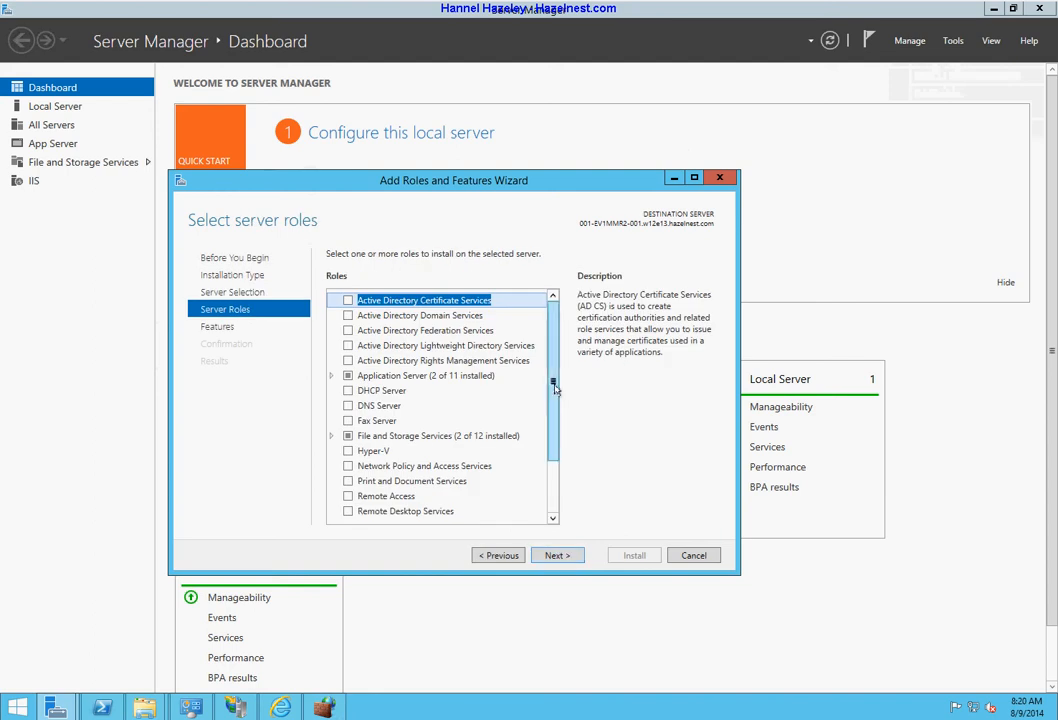
{"action": "left_click", "coordinate": [549, 492]}
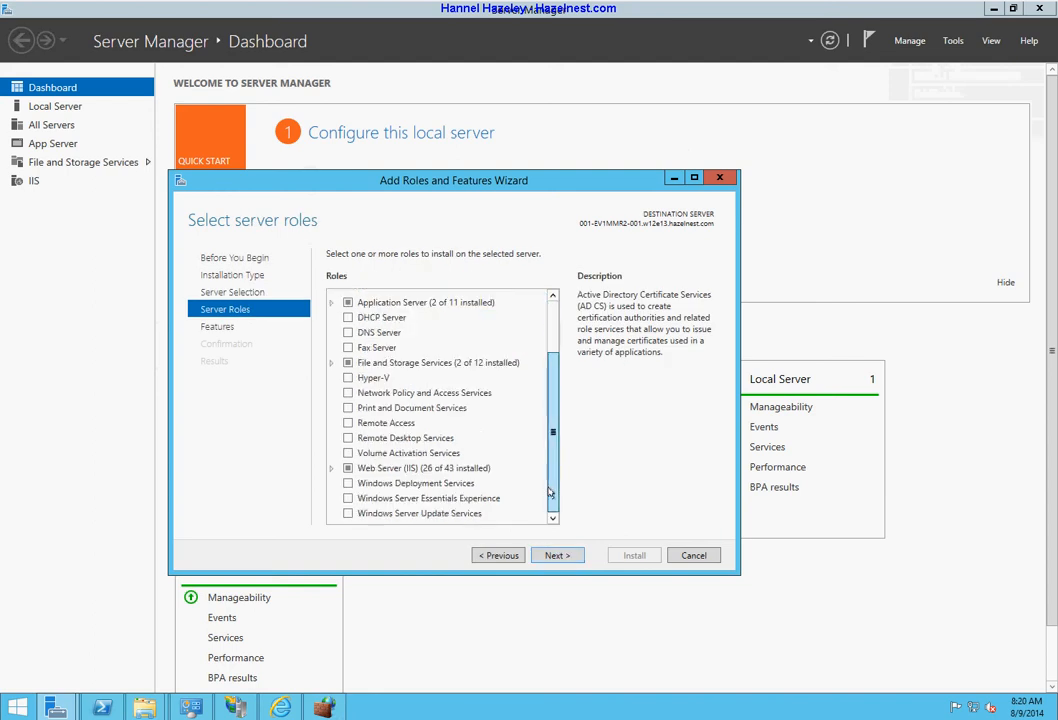
{"action": "left_click", "coordinate": [557, 555]}
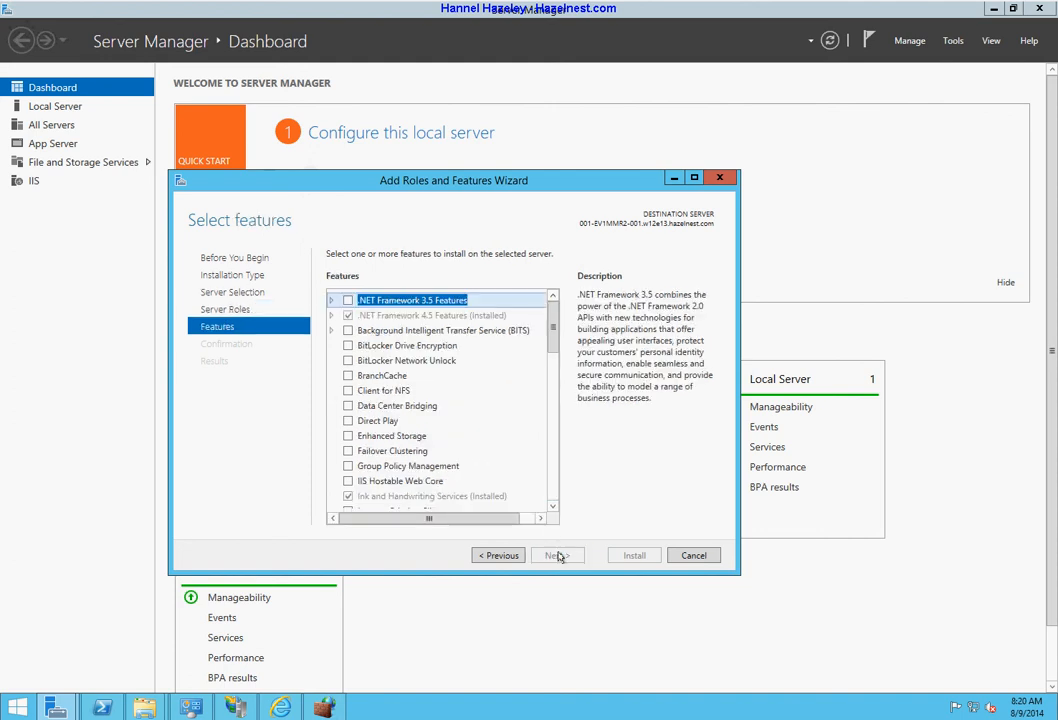
Step: Select the Failover Clustering feature, install it on 001-EV1MMR2-001 and close the wizard once installation finishes
{"action": "left_click", "coordinate": [347, 451]}
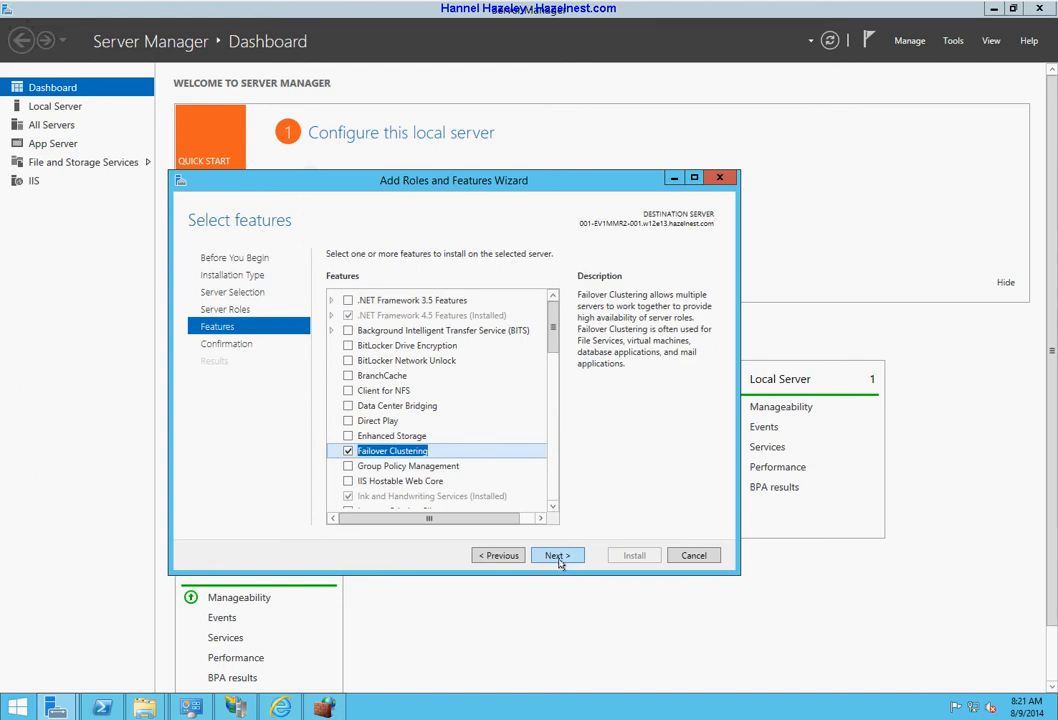
{"action": "left_click", "coordinate": [558, 556]}
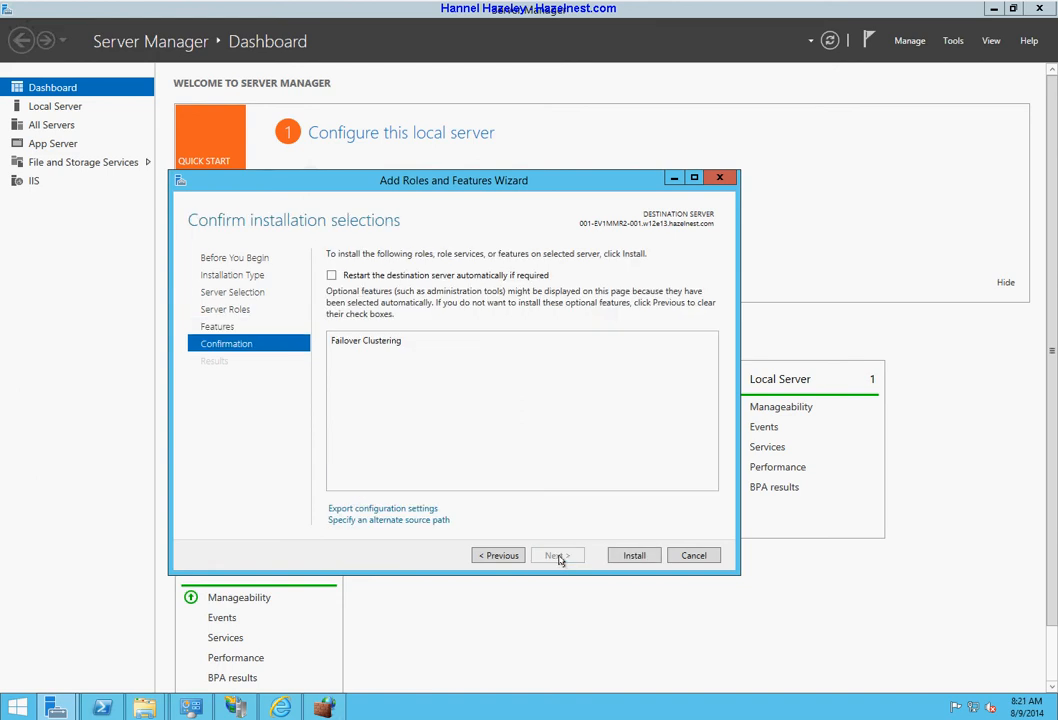
{"action": "left_click", "coordinate": [634, 556]}
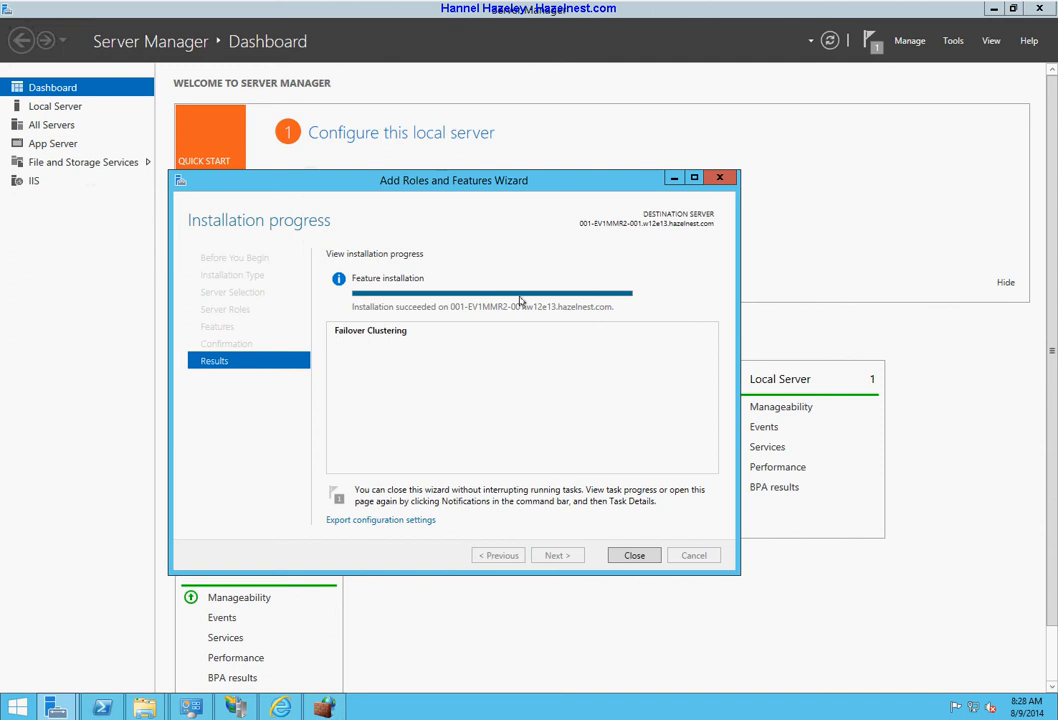
{"action": "left_click", "coordinate": [635, 556]}
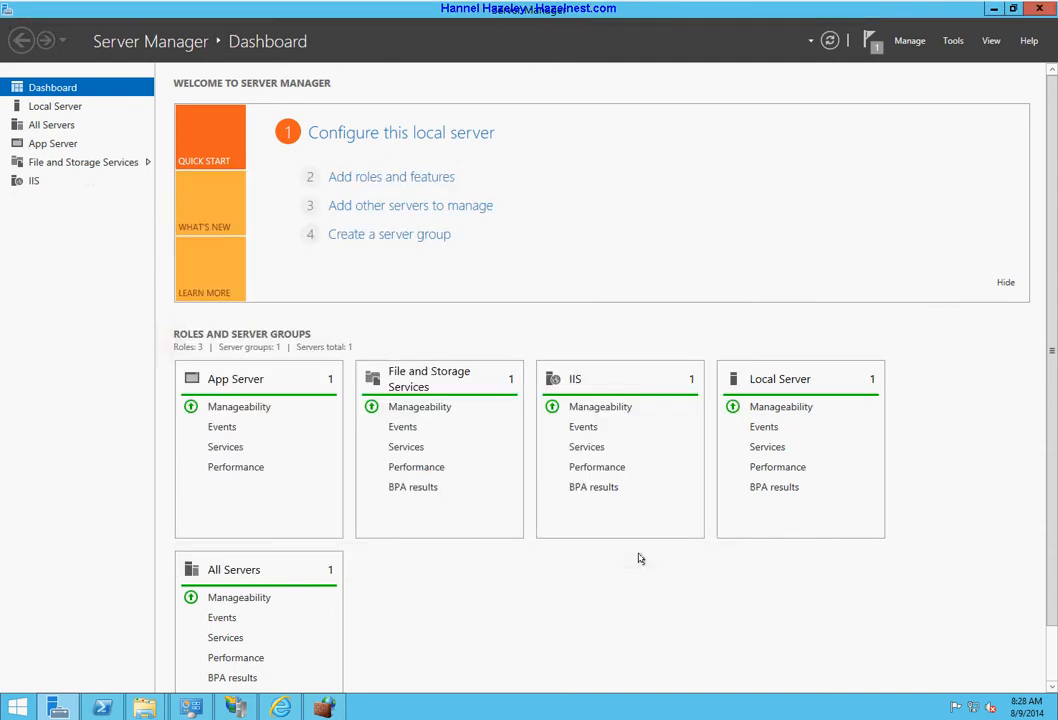
Step: Check the feature installation notification in Server Manager on 001-EV1MMR2-001 and dismiss it
{"action": "left_click", "coordinate": [869, 43]}
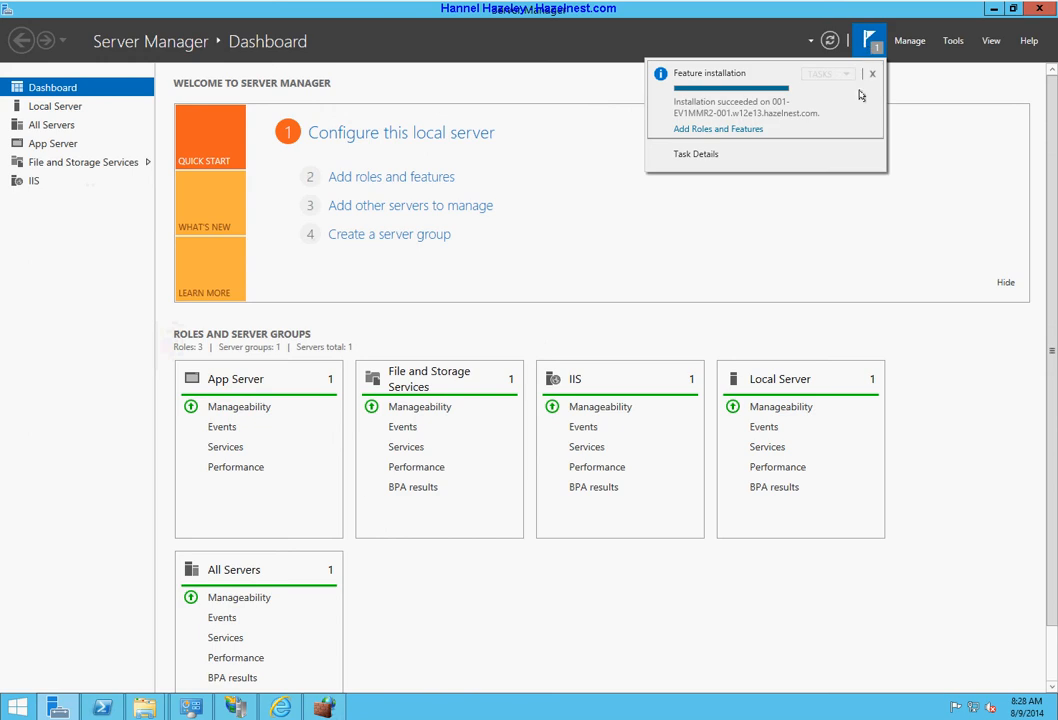
{"action": "left_click", "coordinate": [872, 75]}
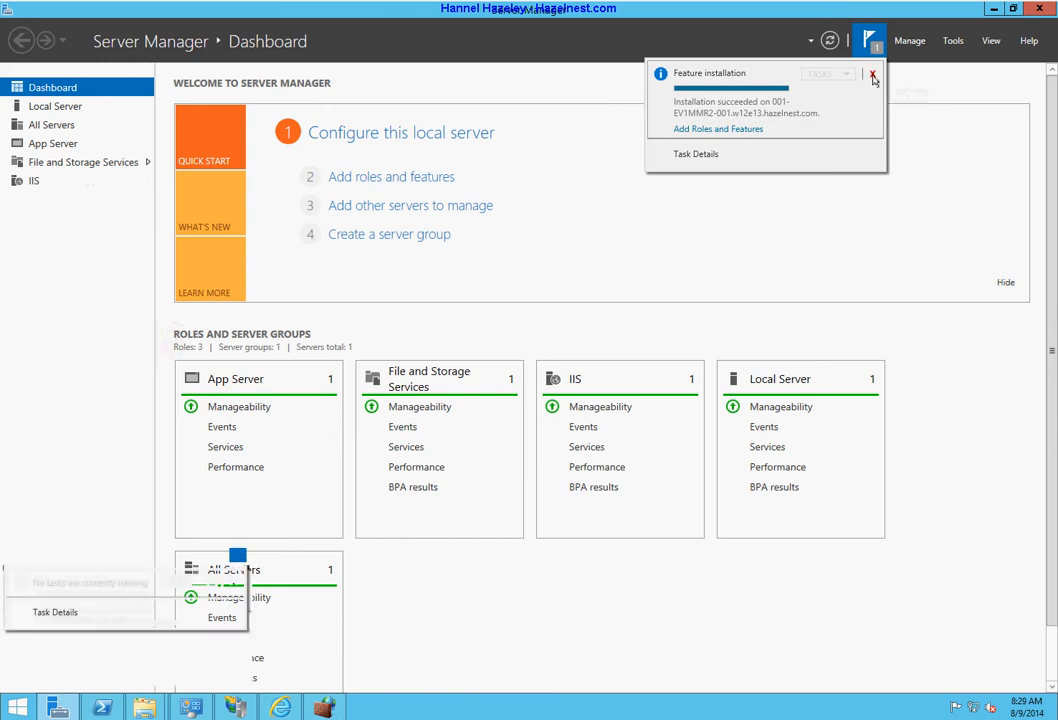
{"action": "left_click", "coordinate": [794, 238]}
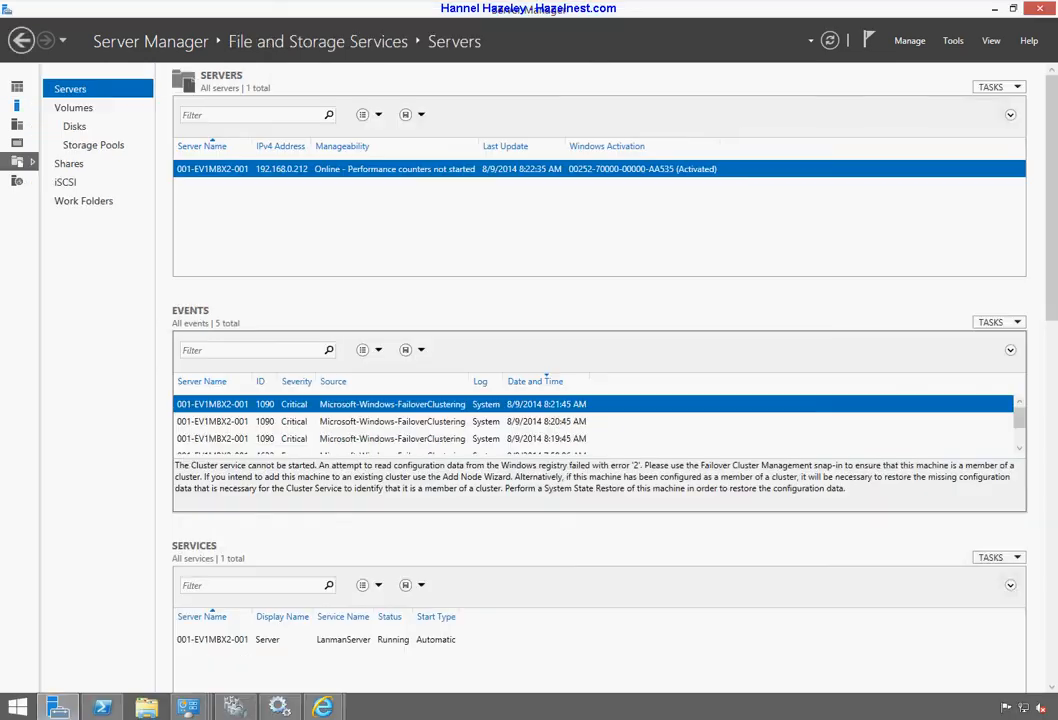
Step: On 001-EV1MBX2-001, close Server Manager and return to the Create Cluster Wizard, searching w12e13.hazelnest.com for computers to add
{"action": "left_click", "coordinate": [1040, 14]}
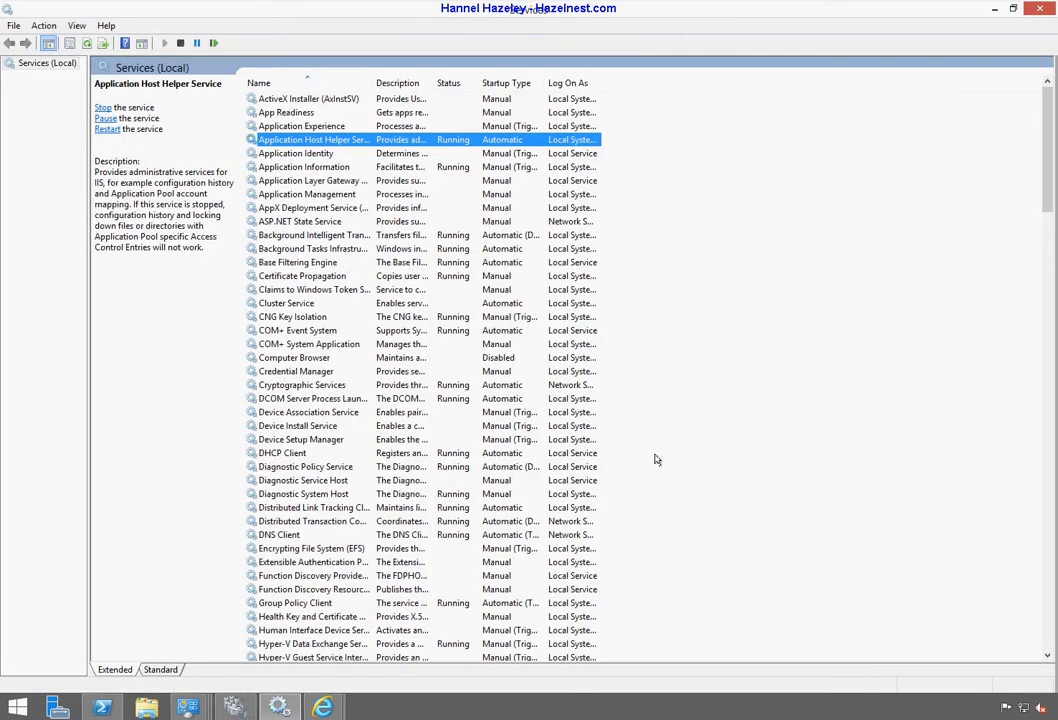
{"action": "left_click", "coordinate": [234, 707]}
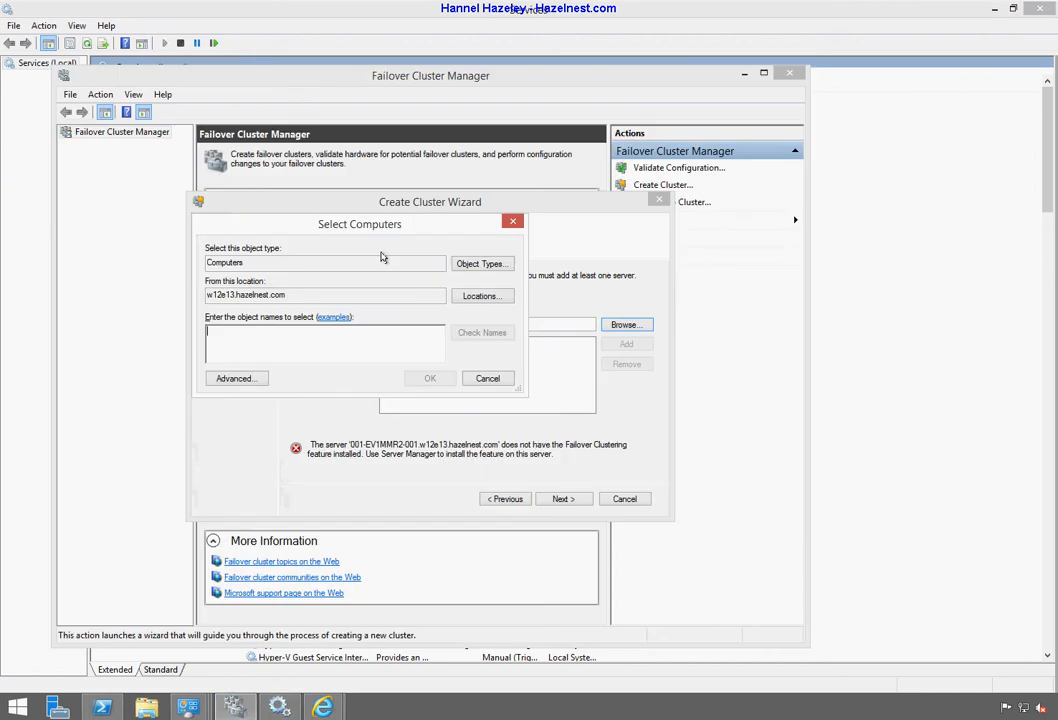
{"action": "left_click", "coordinate": [479, 297]}
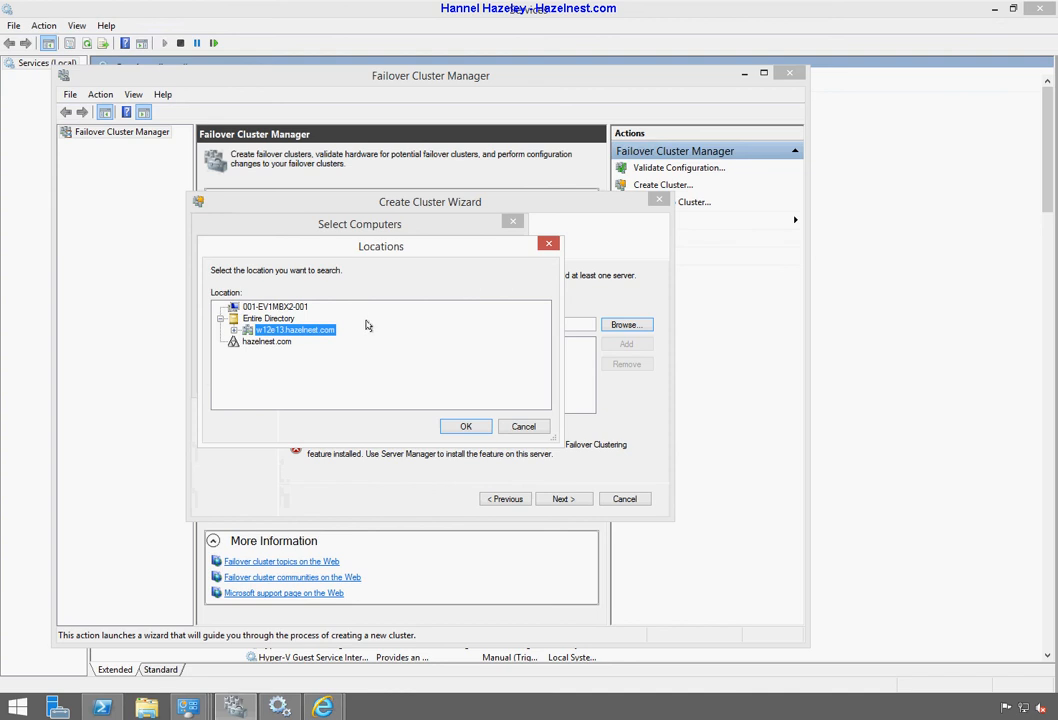
{"action": "left_click", "coordinate": [465, 426]}
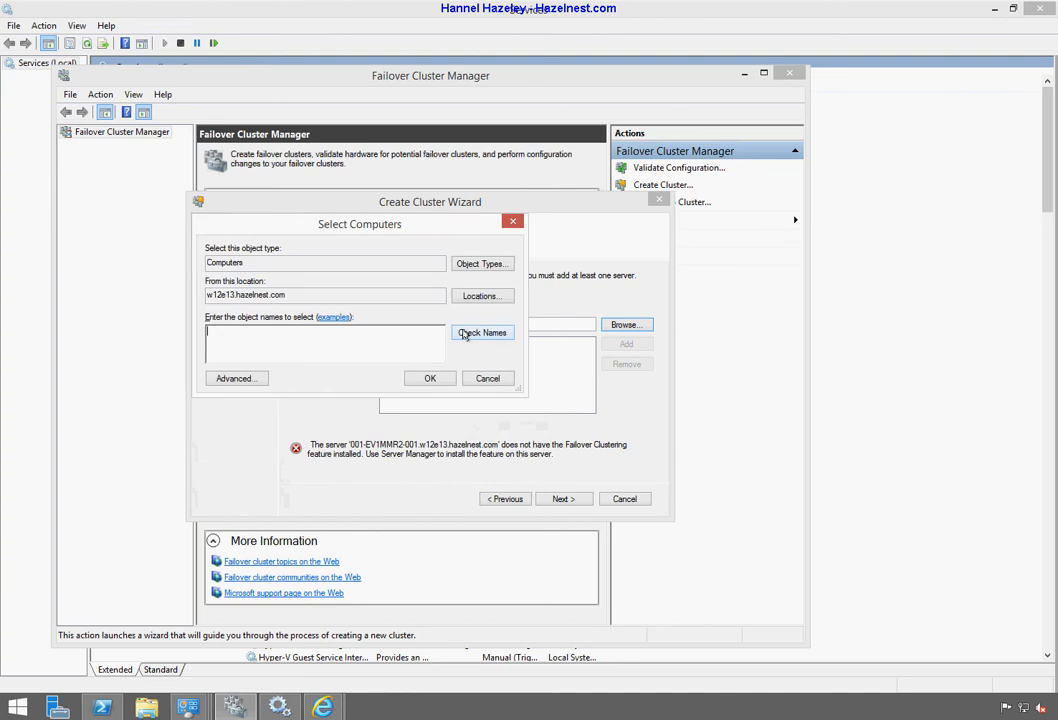
{"action": "left_click", "coordinate": [237, 378]}
{"action": "left_click", "coordinate": [536, 359]}
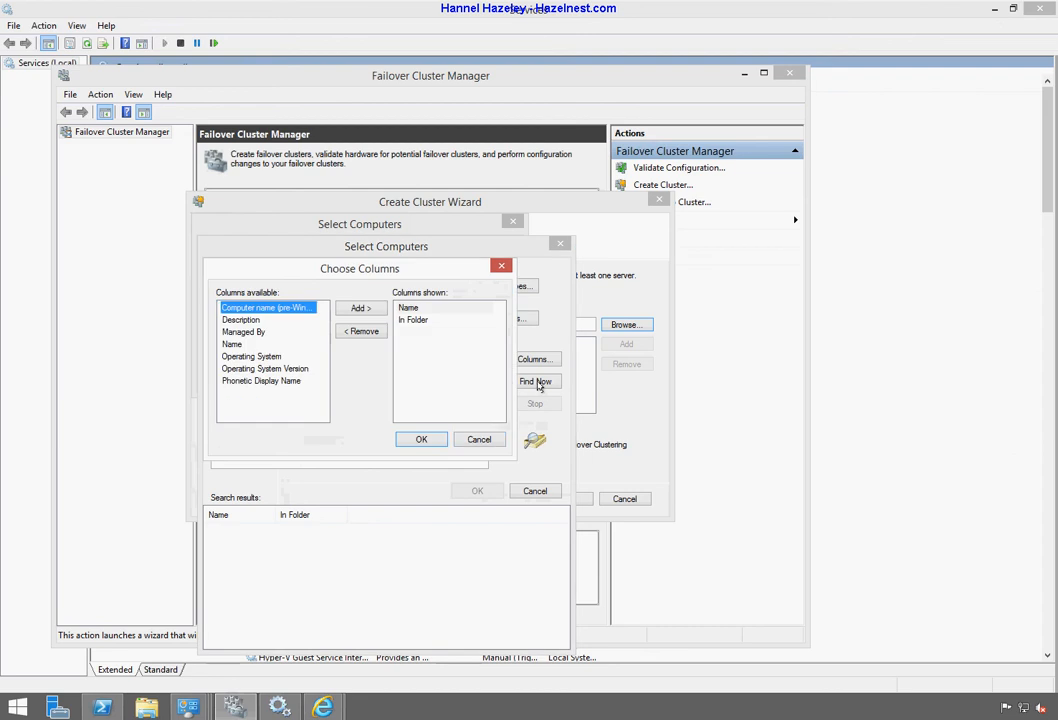
{"action": "left_click", "coordinate": [479, 439]}
{"action": "left_click", "coordinate": [535, 381]}
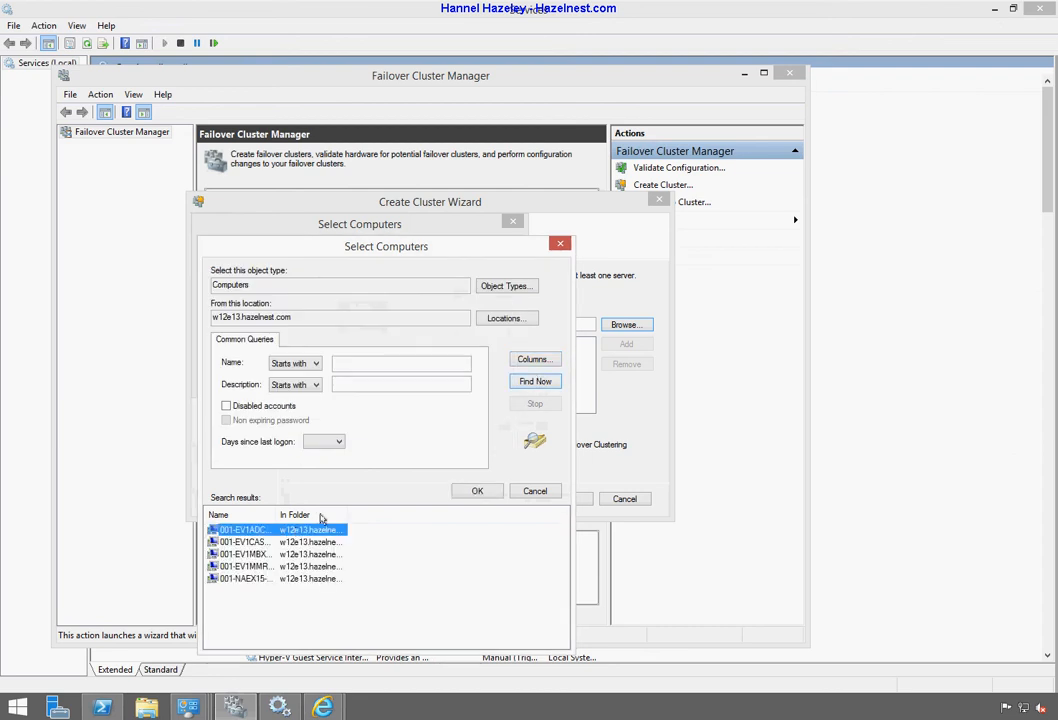
Step: Widen the name column of the search results and add 001-EV1MMR2-001 to the cluster's selected servers
{"action": "left_click_drag", "start_coordinate": [279, 514], "coordinate": [334, 514]}
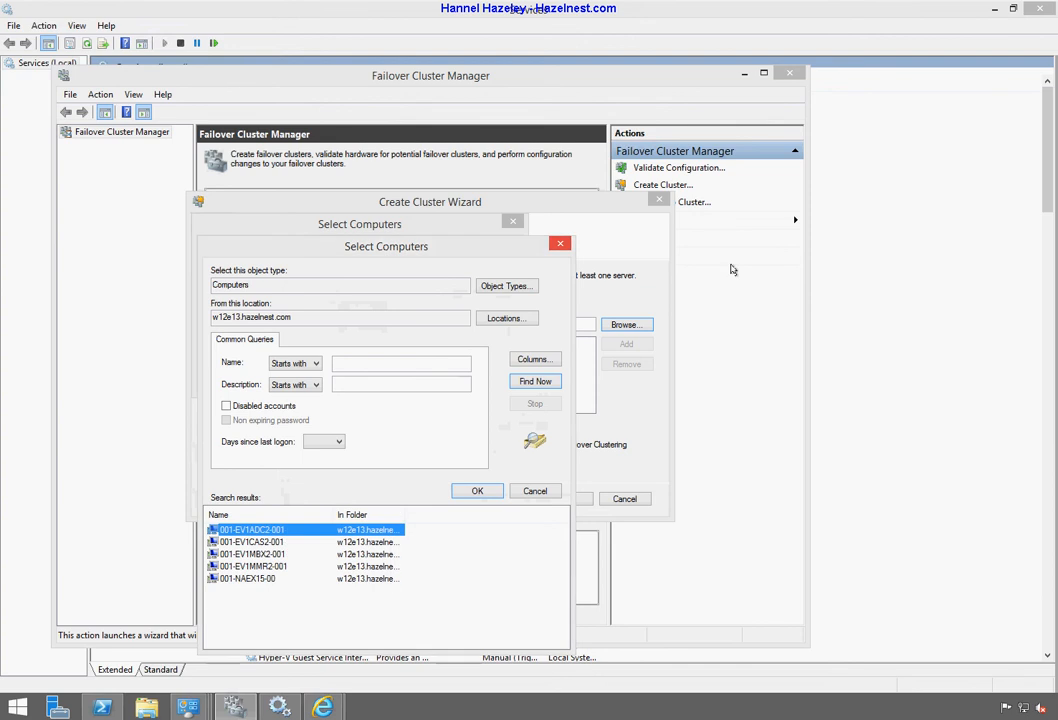
{"action": "left_click_drag", "start_coordinate": [347, 249], "coordinate": [688, 228]}
{"action": "left_click_drag", "start_coordinate": [689, 227], "coordinate": [348, 220]}
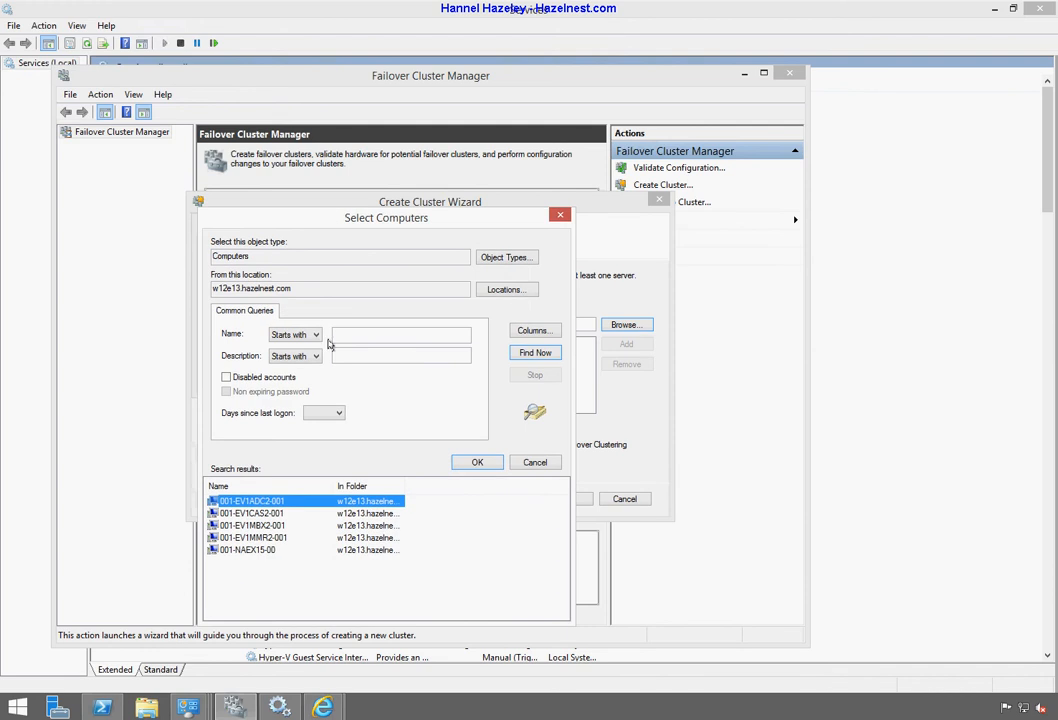
{"action": "left_click", "coordinate": [300, 537]}
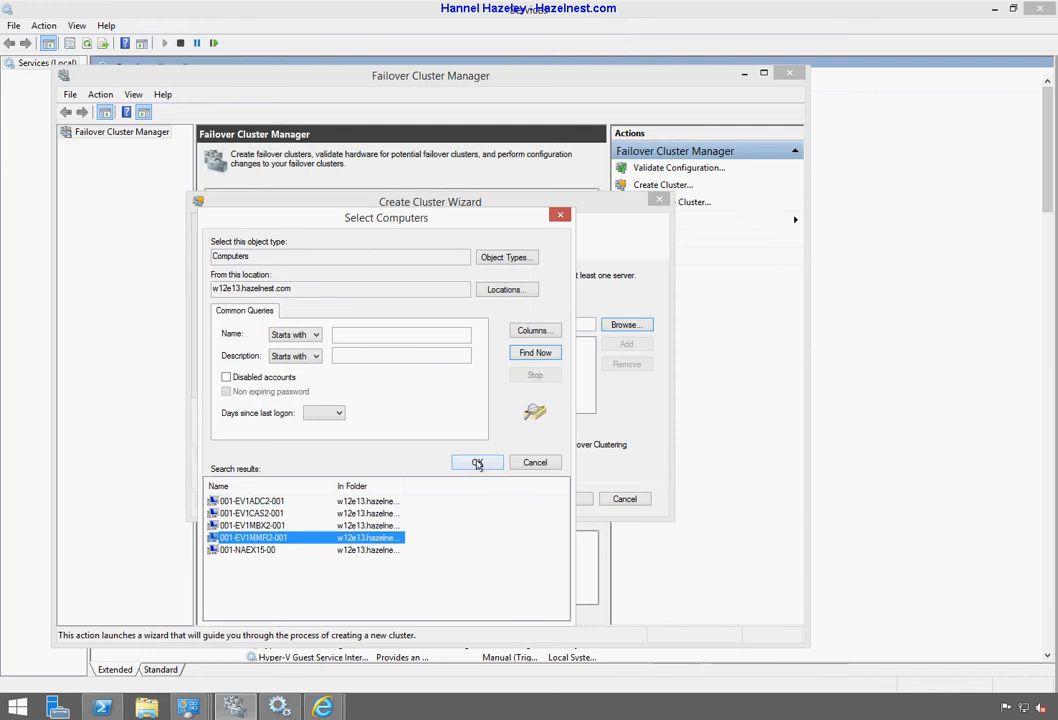
{"action": "left_click", "coordinate": [477, 462]}
{"action": "left_click", "coordinate": [432, 379]}
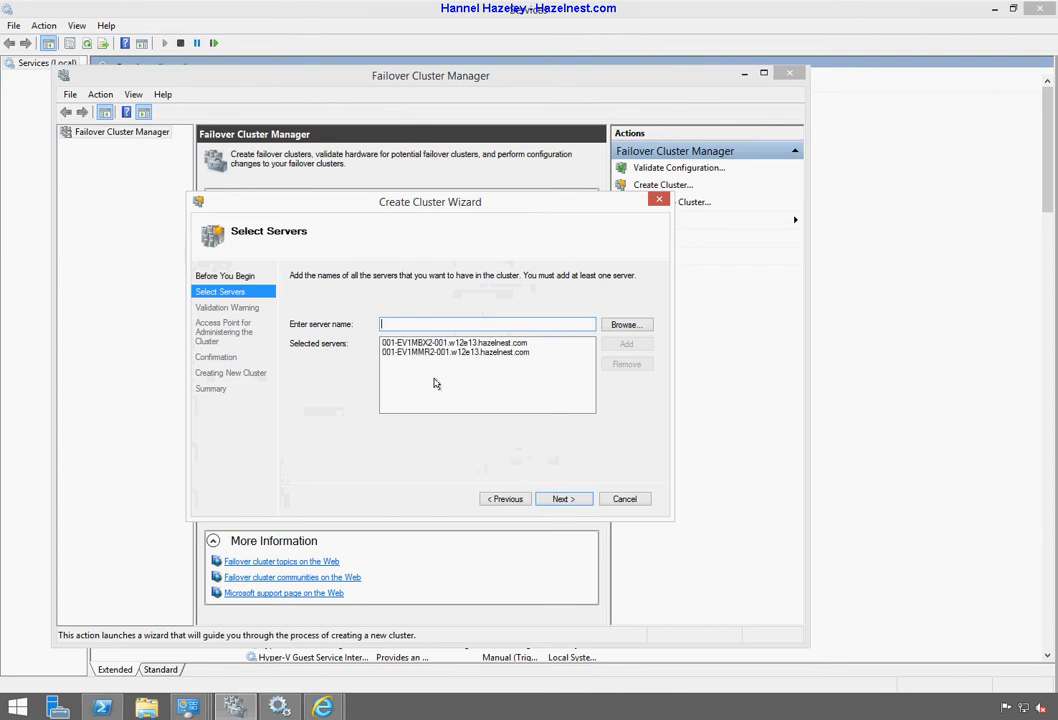
Step: Accept the selected servers, agree to run the configuration validation tests and continue to the testing options
{"action": "left_click", "coordinate": [561, 498]}
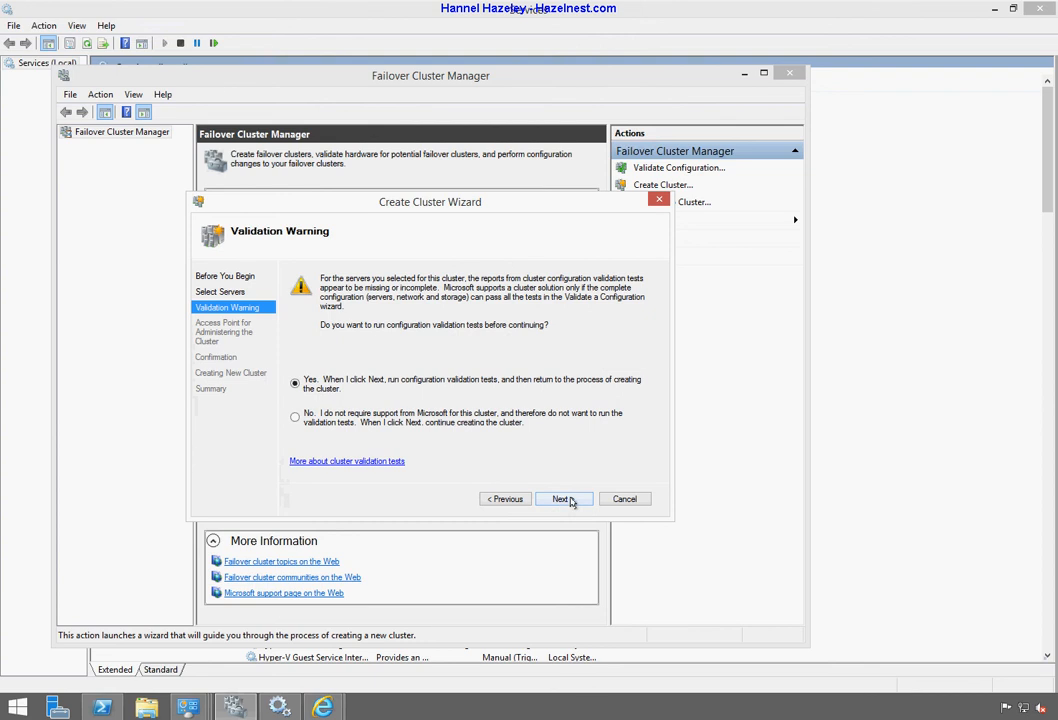
{"action": "left_click", "coordinate": [569, 500]}
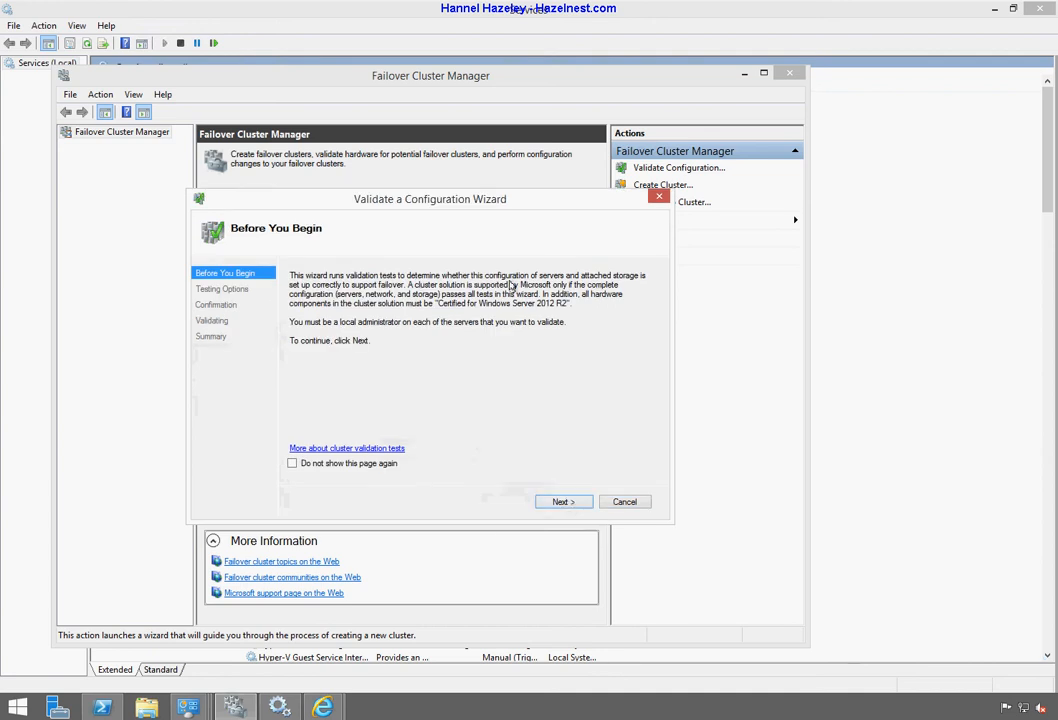
{"action": "left_click", "coordinate": [558, 502]}
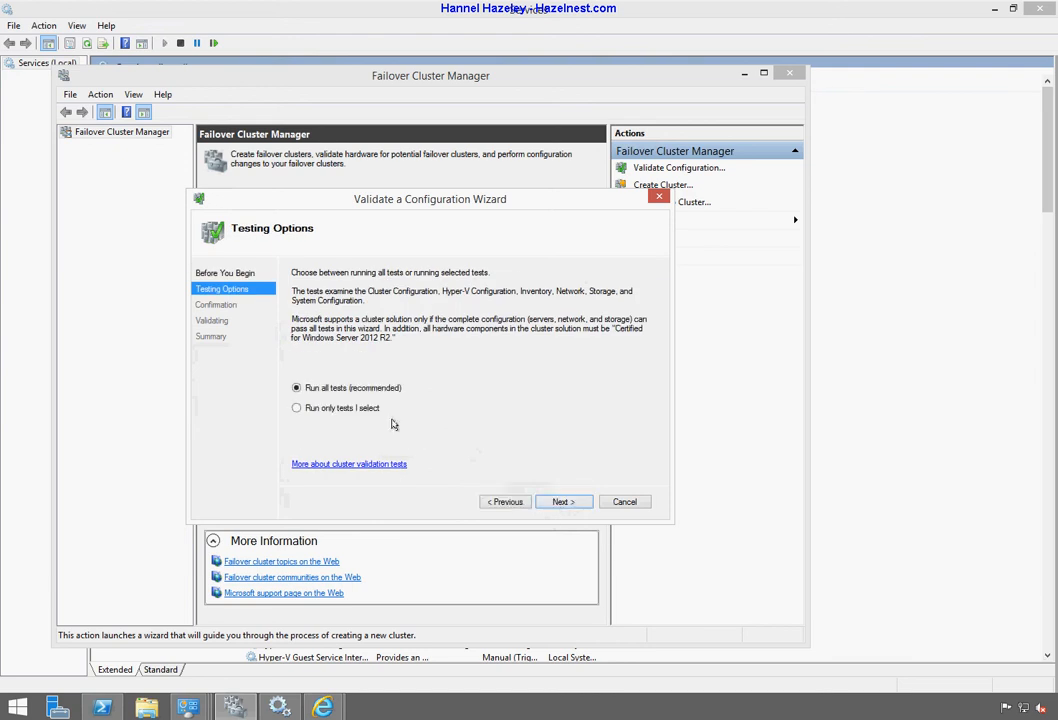
{"action": "left_click", "coordinate": [366, 409]}
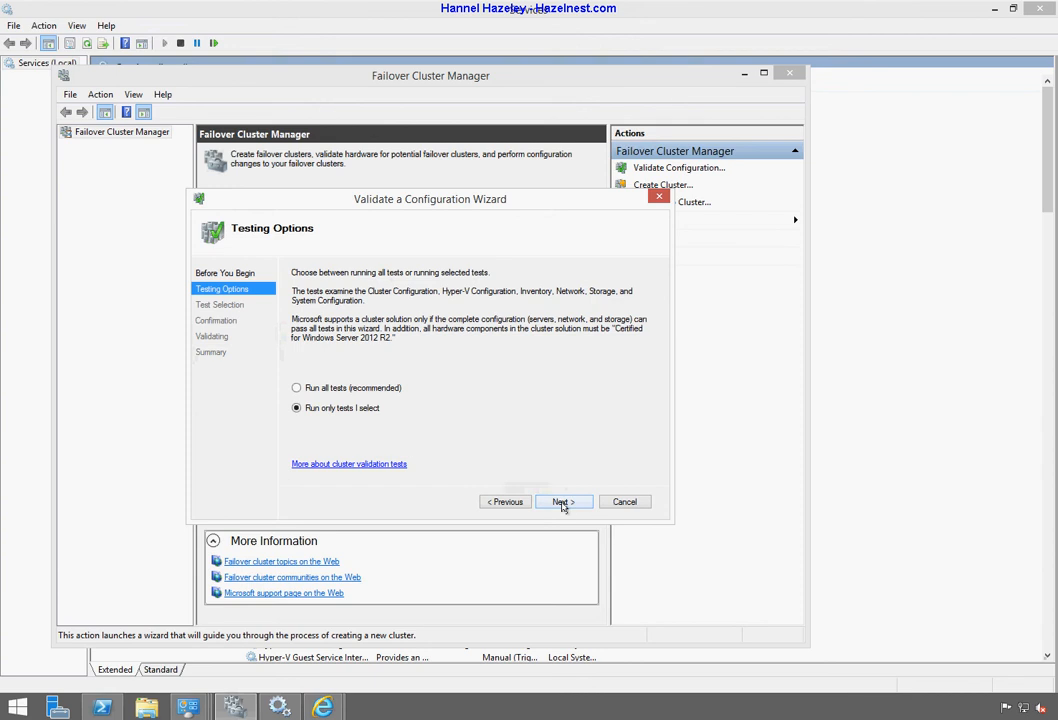
{"action": "left_click", "coordinate": [345, 389]}
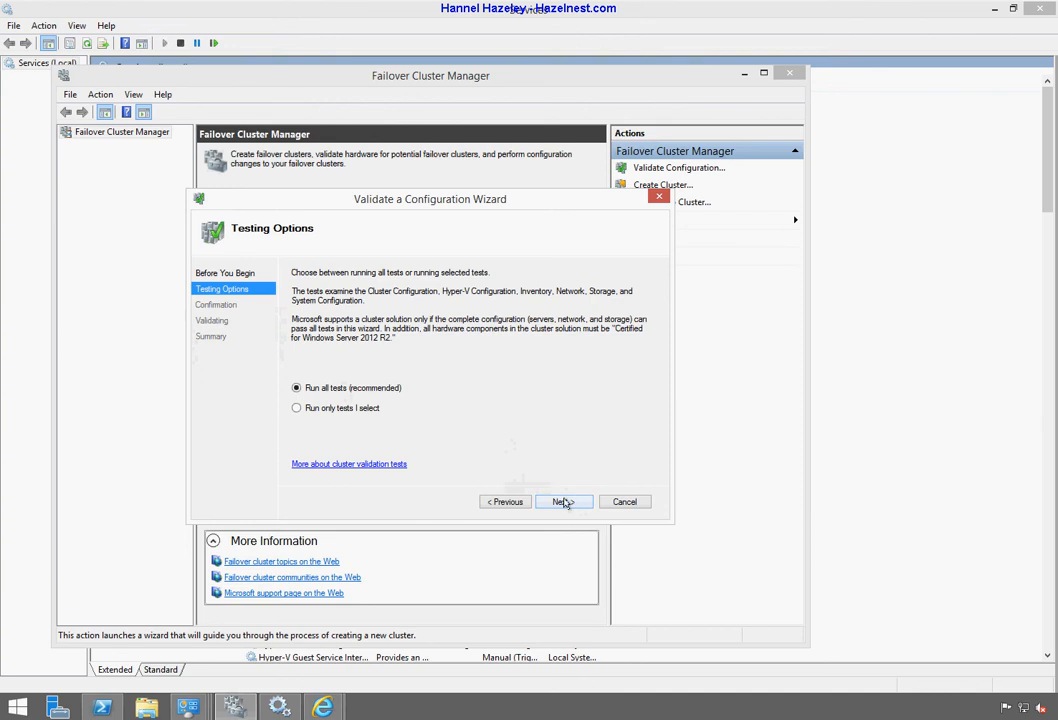
{"action": "left_click", "coordinate": [563, 502]}
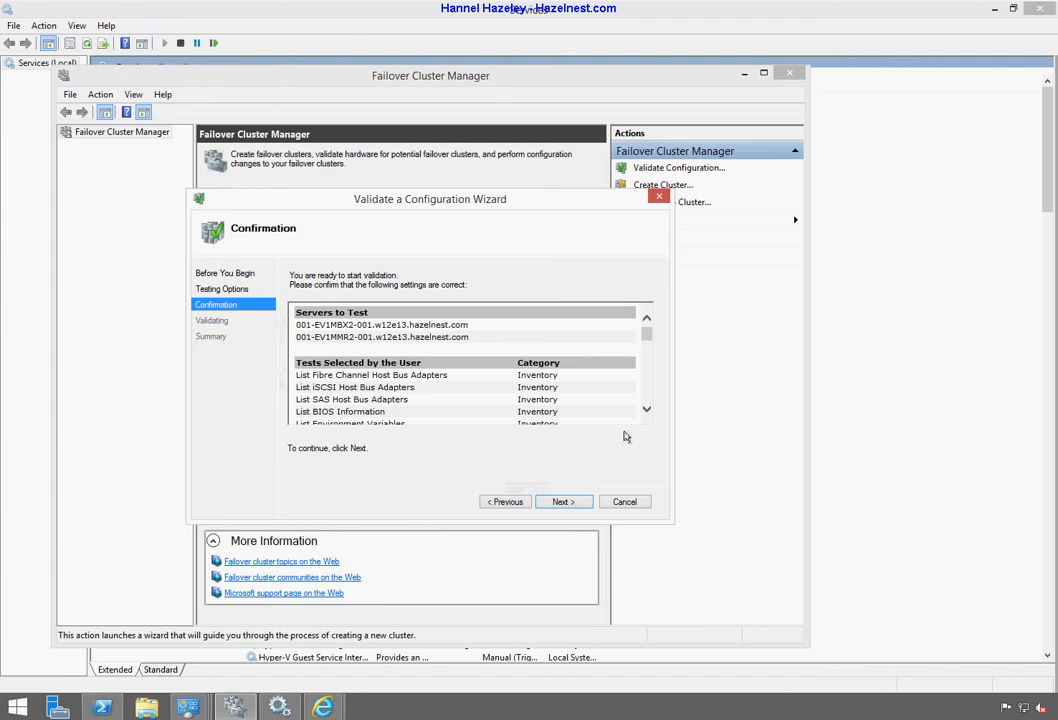
{"action": "scroll", "coordinate": [647, 366], "scroll_direction": "down", "scroll_amount": 1}
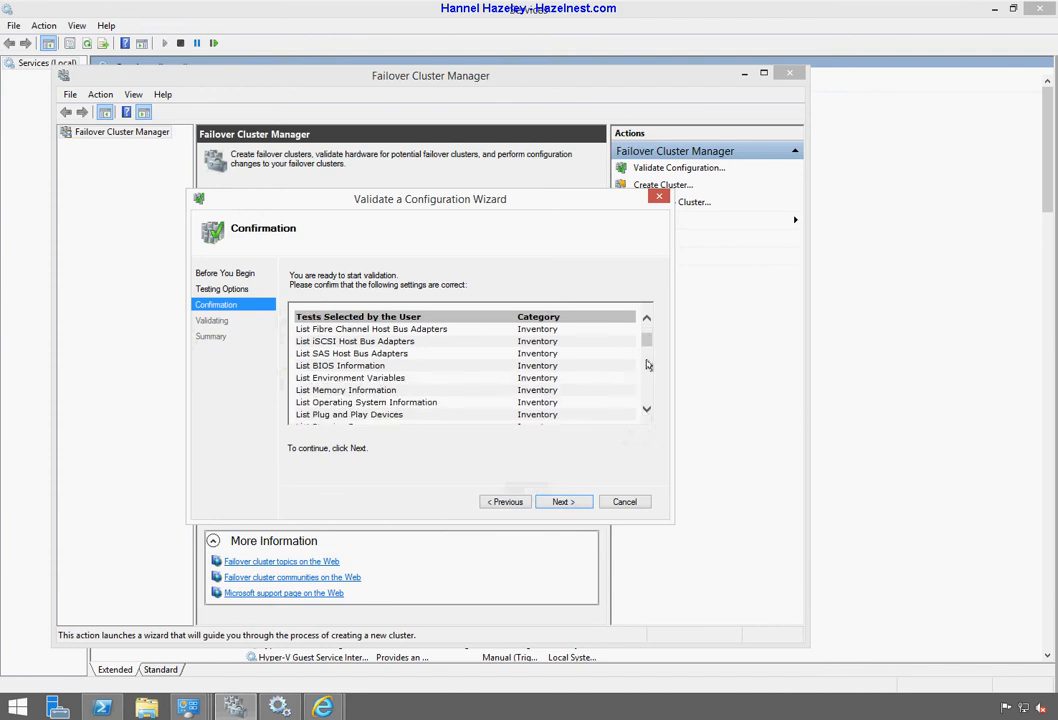
{"action": "left_click_drag", "start_coordinate": [647, 340], "coordinate": [650, 303]}
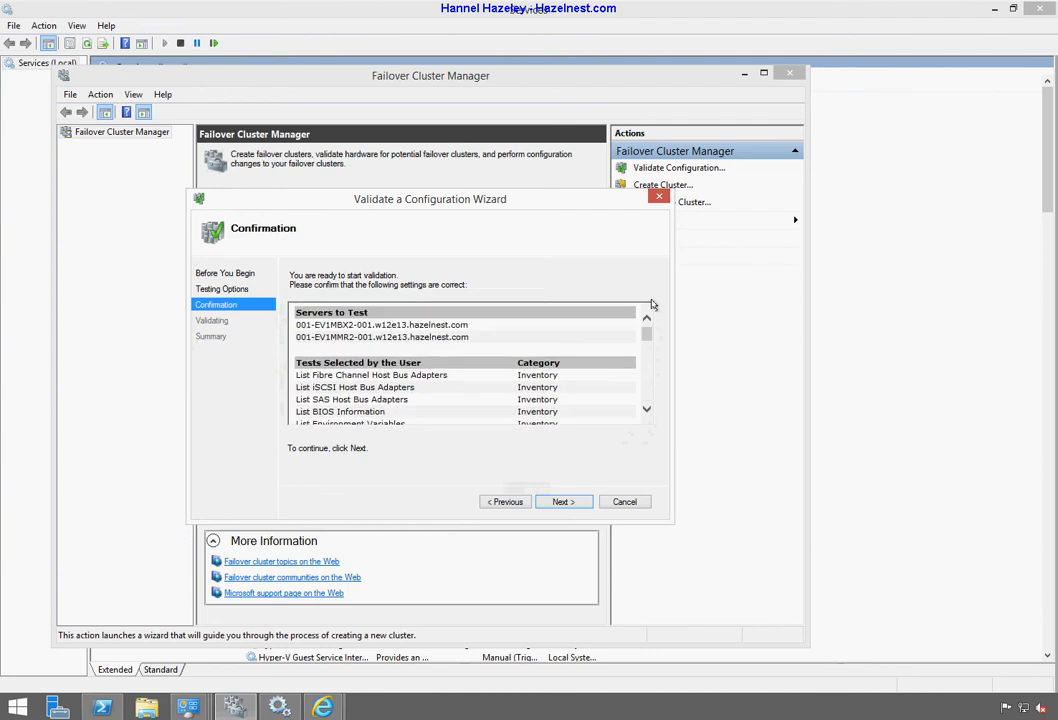
{"action": "left_click", "coordinate": [505, 502]}
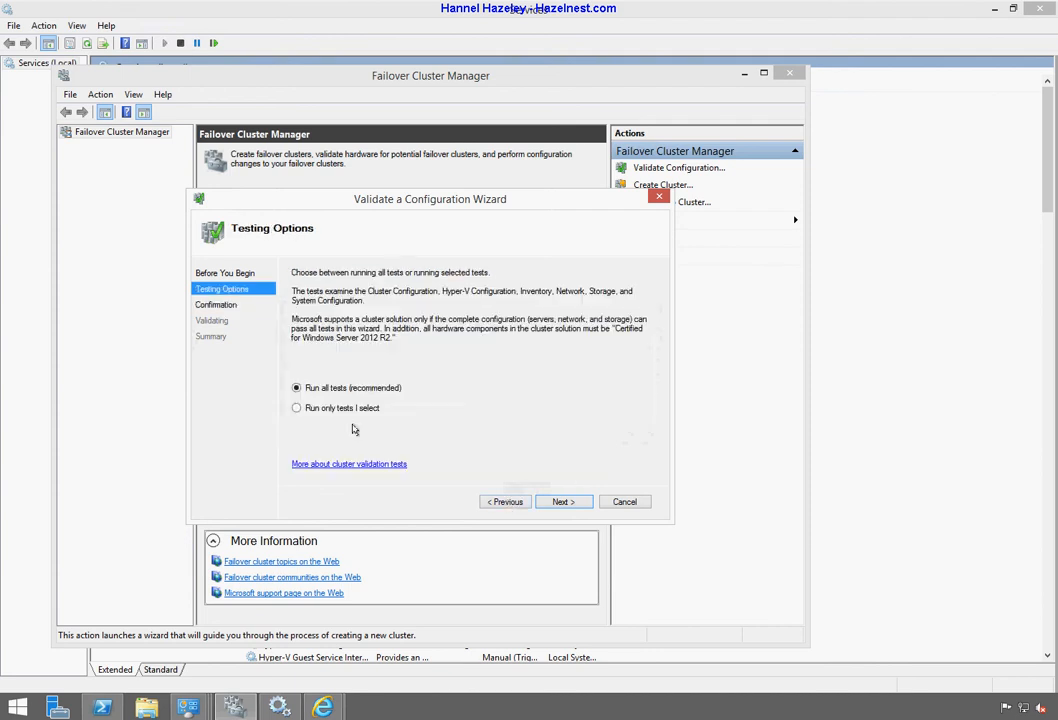
Step: Run only the Network validation tests on both servers, excluding the Inventory, Storage and System Configuration categories
{"action": "left_click", "coordinate": [354, 407]}
{"action": "left_click", "coordinate": [564, 501]}
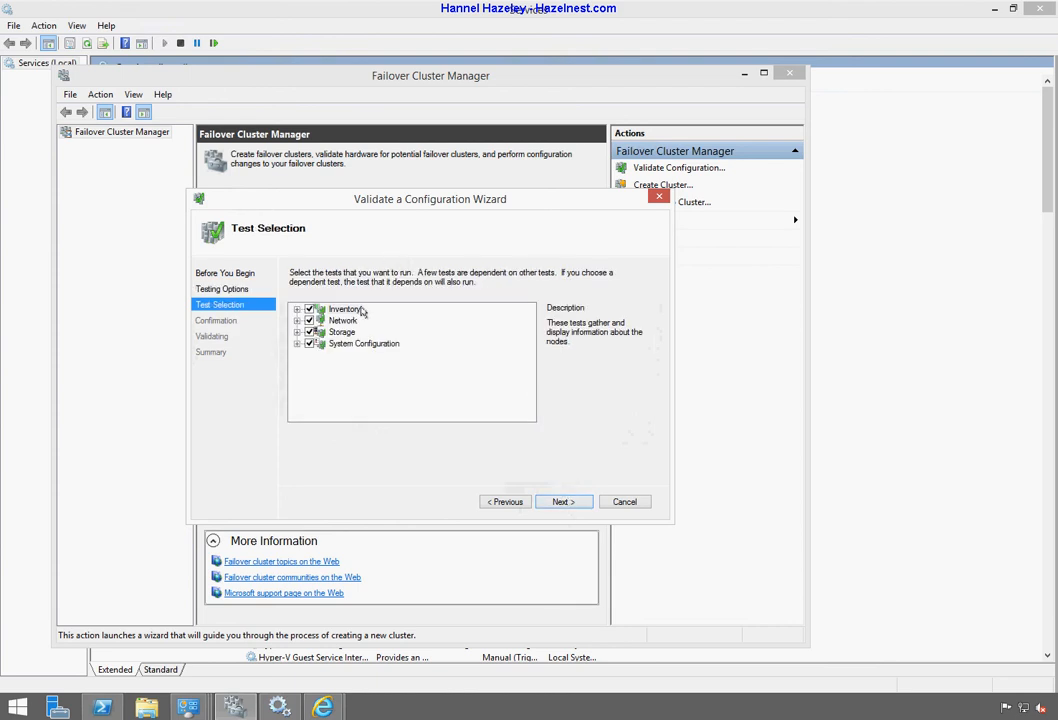
{"action": "left_click", "coordinate": [297, 344]}
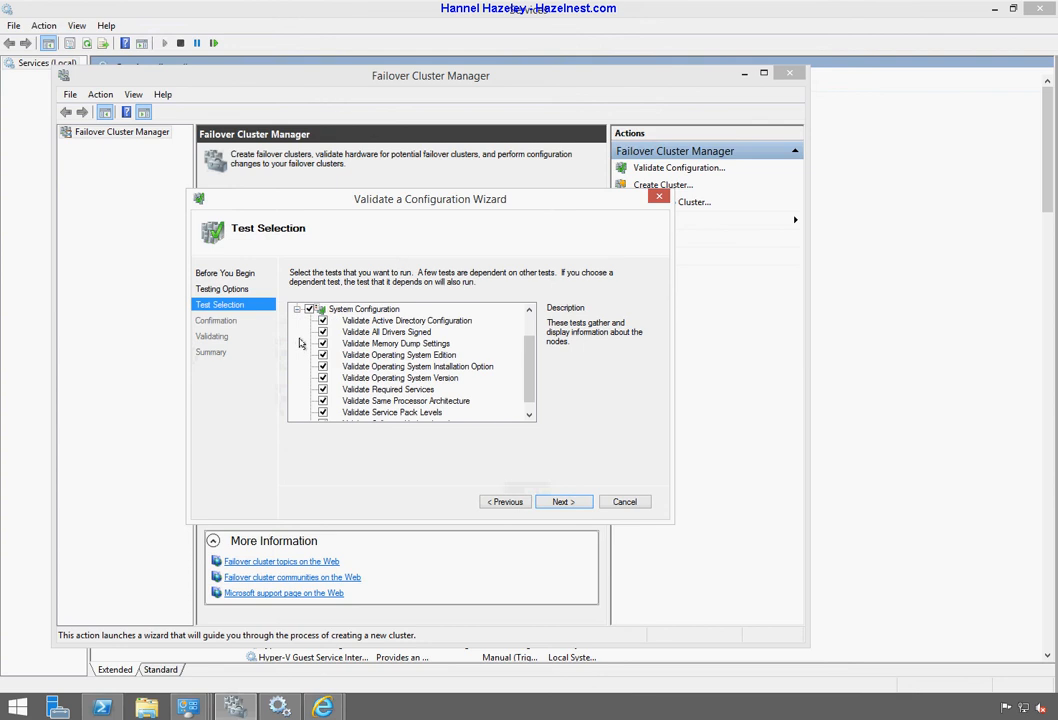
{"action": "left_click", "coordinate": [297, 309]}
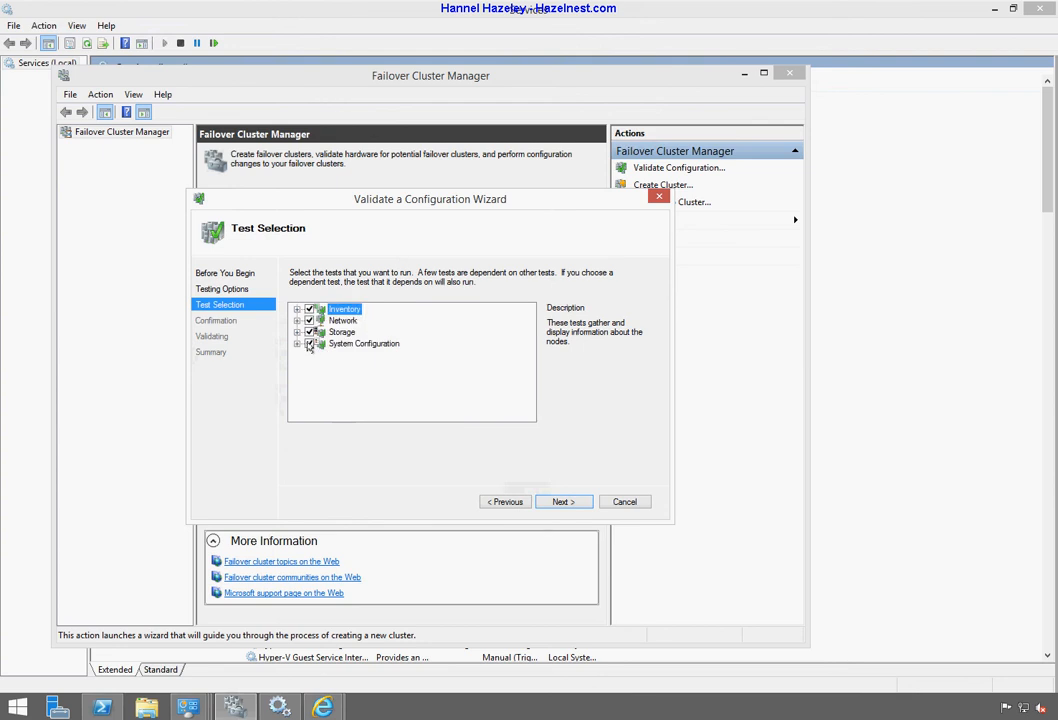
{"action": "left_click", "coordinate": [310, 344]}
{"action": "left_click", "coordinate": [310, 332]}
{"action": "left_click", "coordinate": [310, 309]}
{"action": "left_click", "coordinate": [297, 320]}
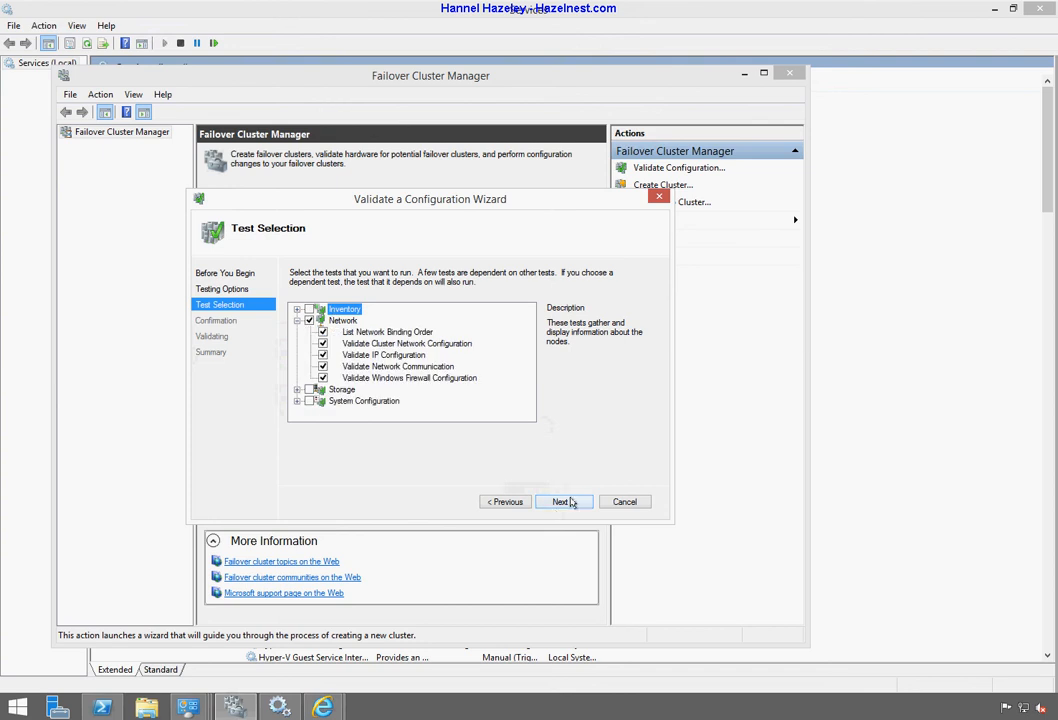
{"action": "left_click", "coordinate": [568, 503]}
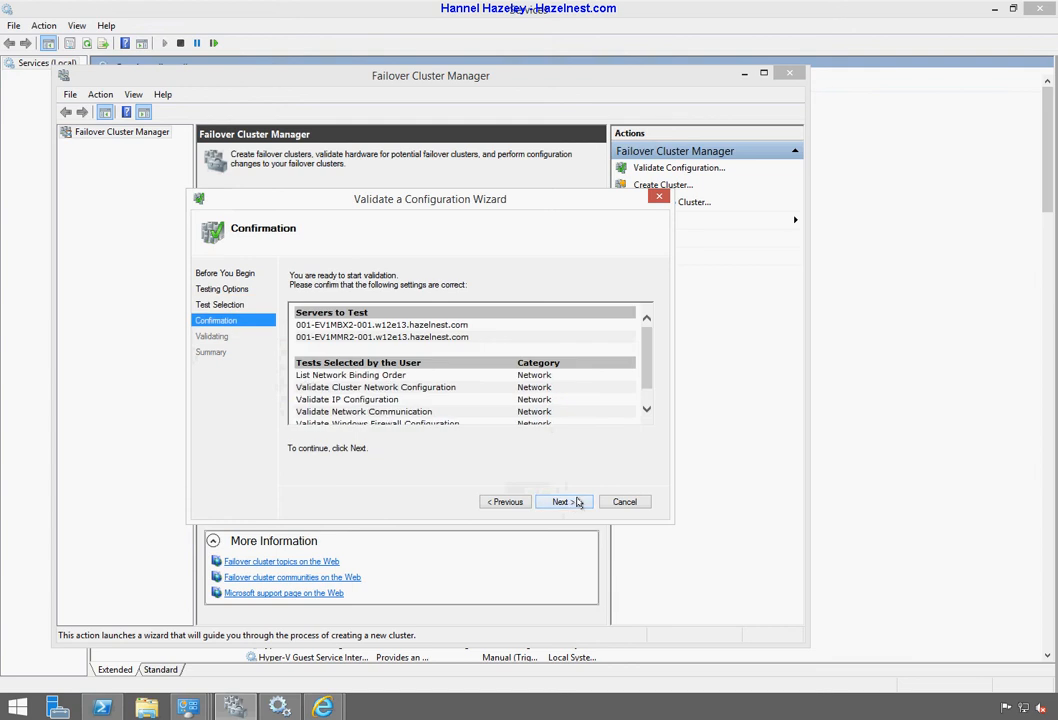
{"action": "left_click", "coordinate": [575, 503]}
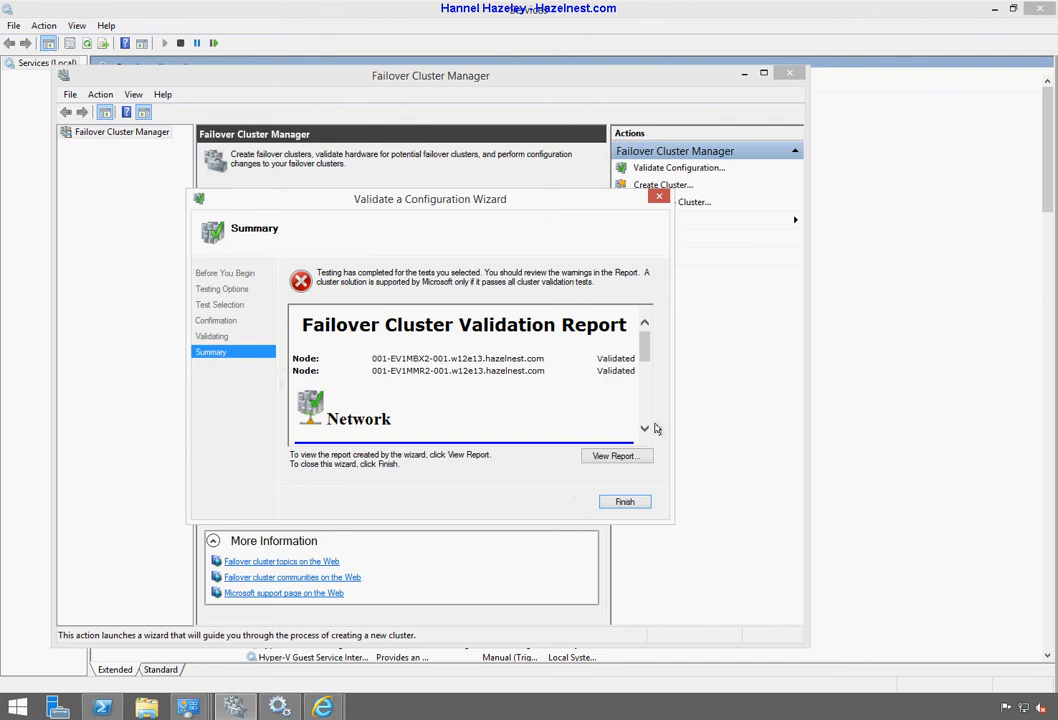
Step: Review the network test results and overall result in the validation summary, and open the full report
{"action": "left_click", "coordinate": [645, 429]}
{"action": "left_click", "coordinate": [645, 431]}
{"action": "left_click", "coordinate": [645, 431]}
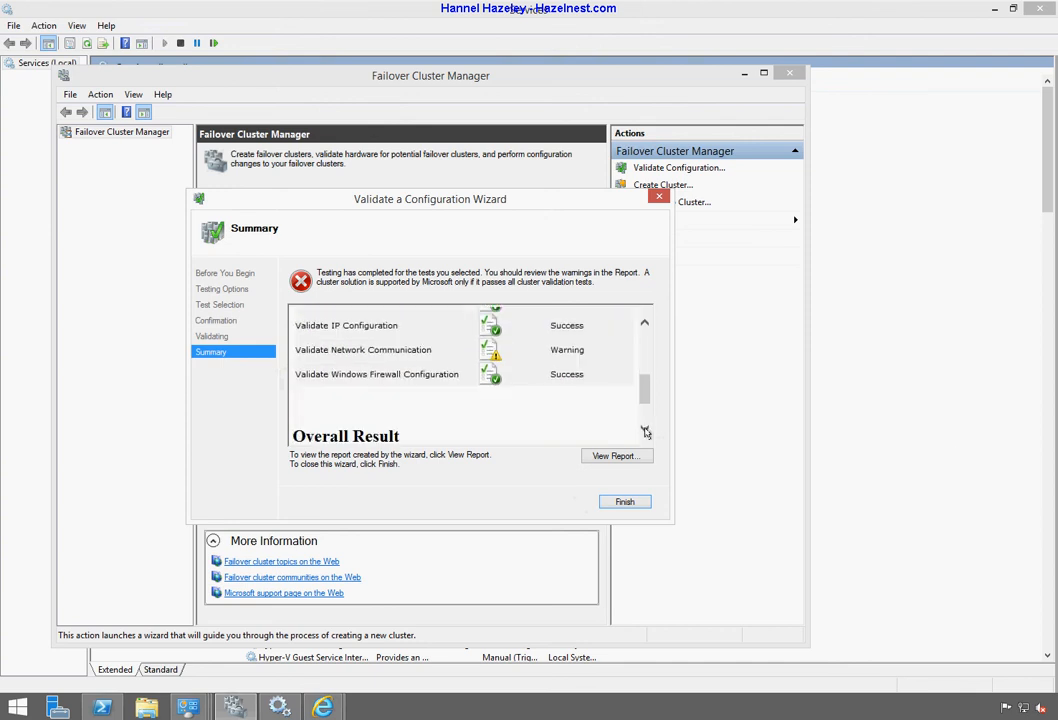
{"action": "left_click", "coordinate": [645, 431]}
{"action": "left_click", "coordinate": [645, 431]}
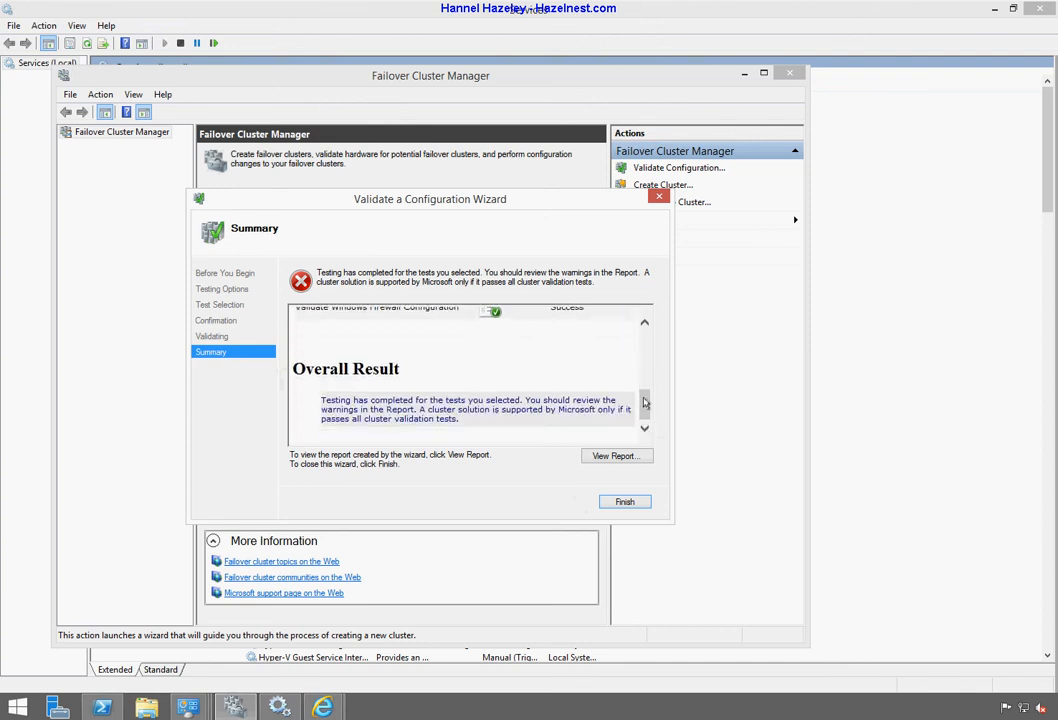
{"action": "left_click", "coordinate": [645, 324]}
{"action": "left_click", "coordinate": [645, 324]}
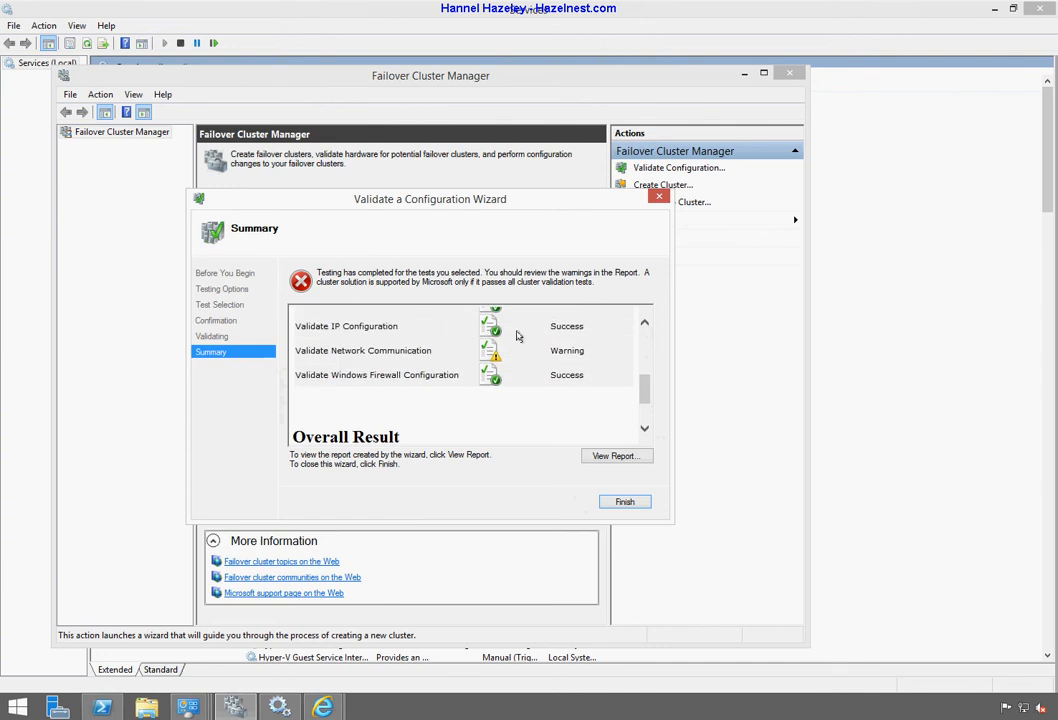
{"action": "left_click", "coordinate": [645, 429]}
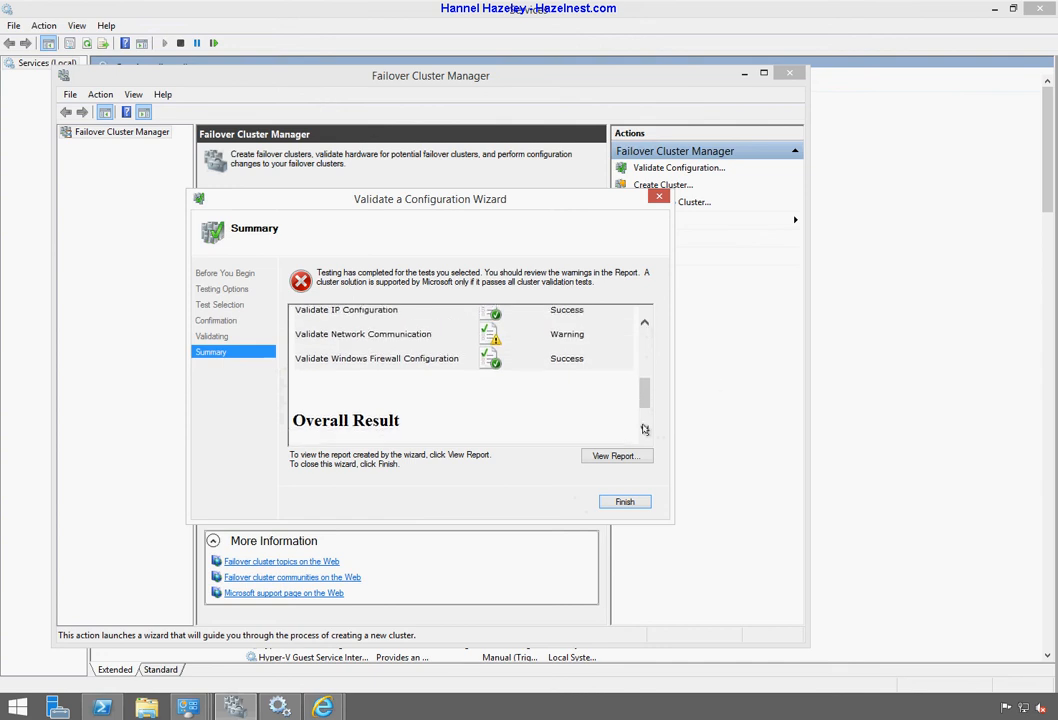
{"action": "left_click", "coordinate": [645, 429]}
{"action": "left_click", "coordinate": [645, 429]}
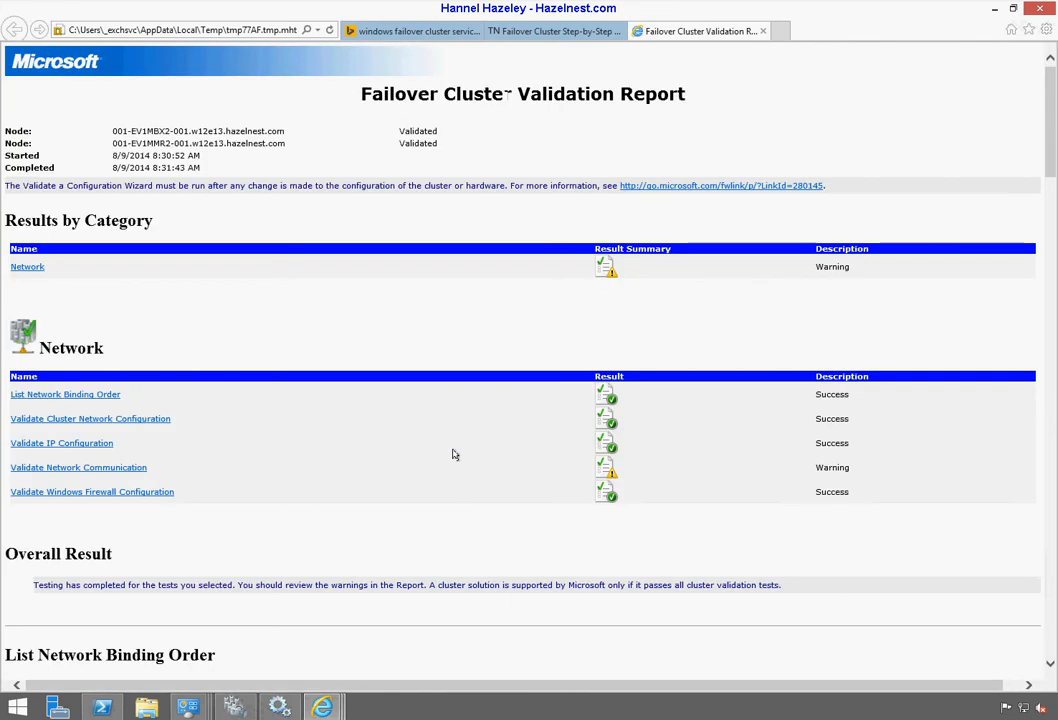
Step: Examine the validation report's network binding order, cluster network configuration and IP configuration details for both nodes
{"action": "scroll", "coordinate": [453, 452], "scroll_direction": "down", "scroll_amount": 5}
{"action": "scroll", "coordinate": [453, 452], "scroll_direction": "down", "scroll_amount": 2}
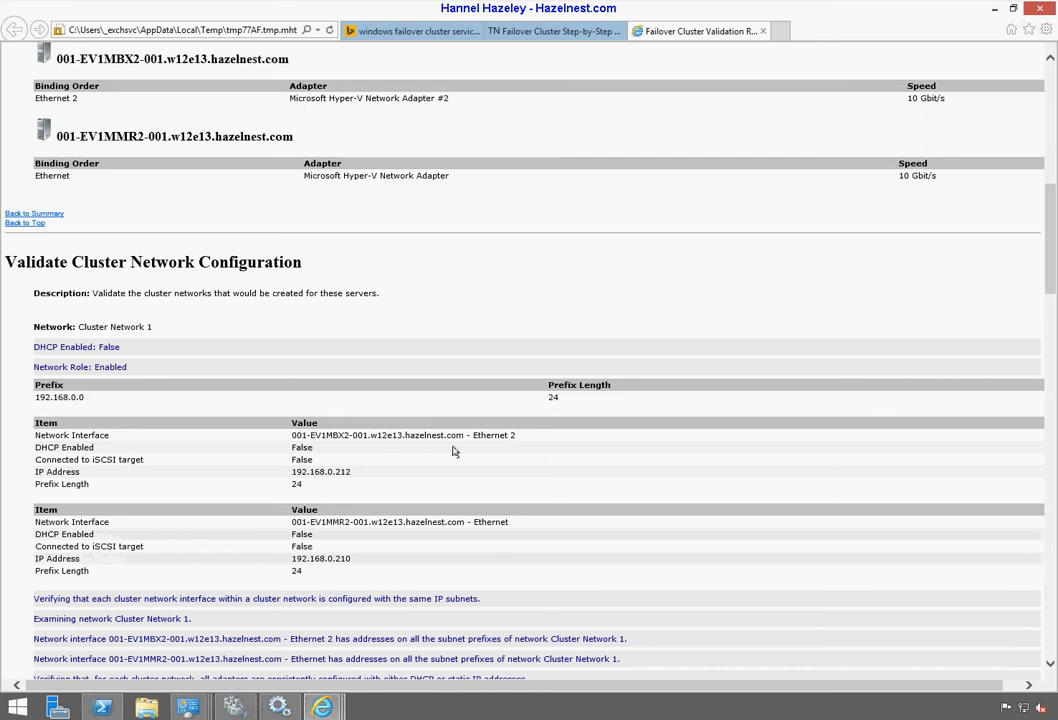
{"action": "scroll", "coordinate": [453, 452], "scroll_direction": "down", "scroll_amount": 2}
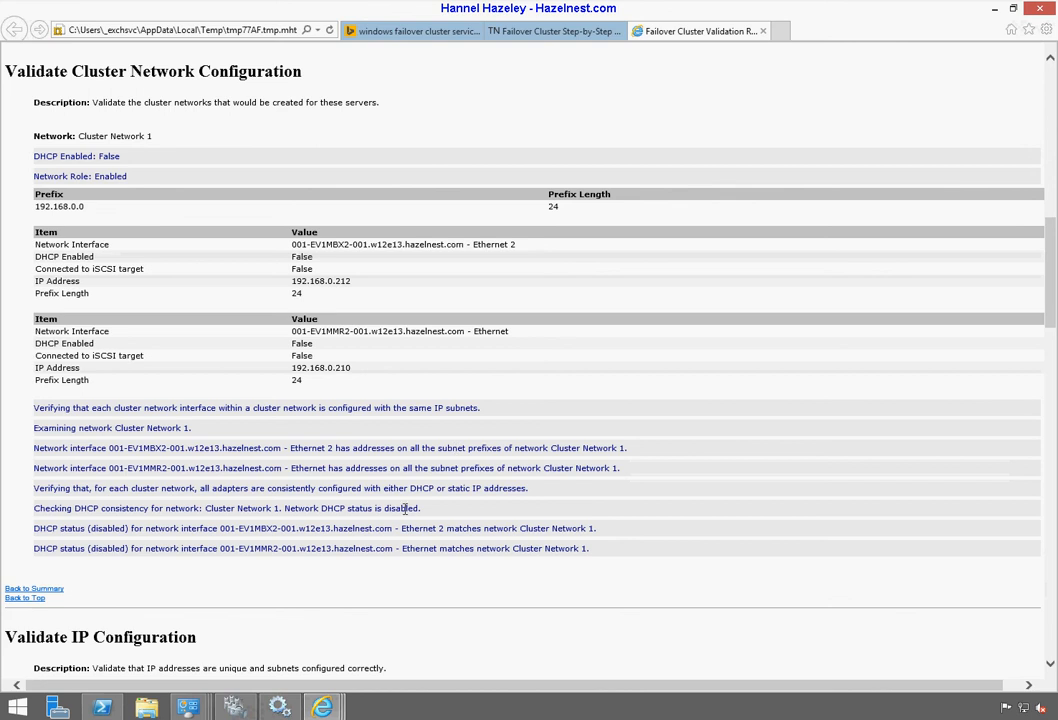
{"action": "left_click_drag", "start_coordinate": [432, 512], "coordinate": [166, 516]}
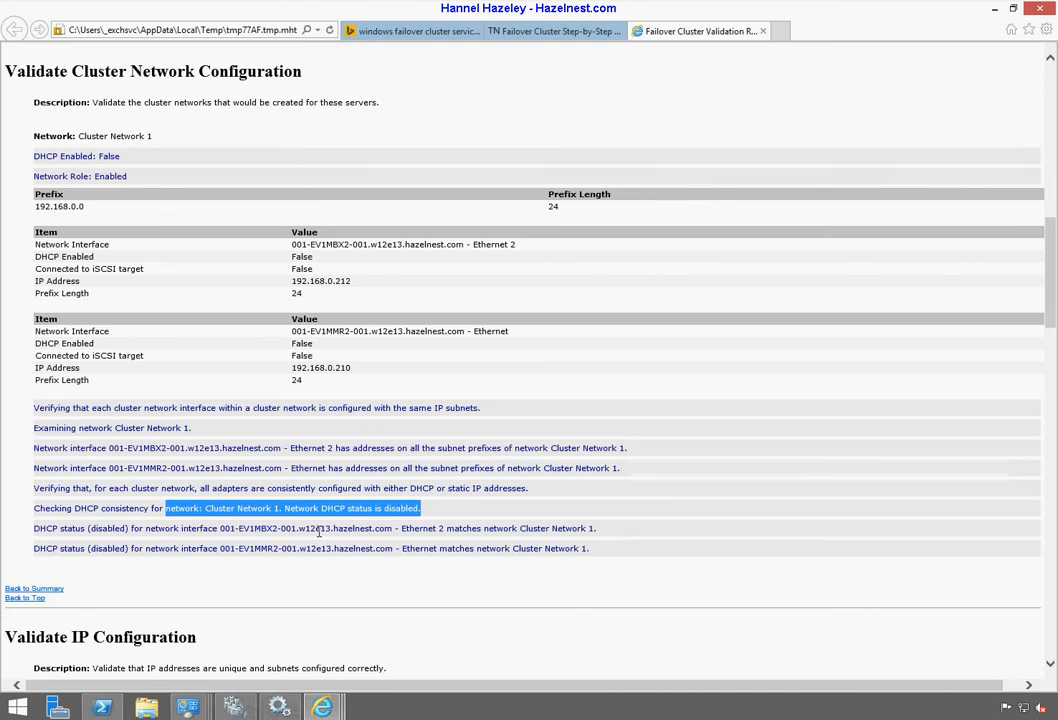
{"action": "scroll", "coordinate": [611, 501], "scroll_direction": "down", "scroll_amount": 4}
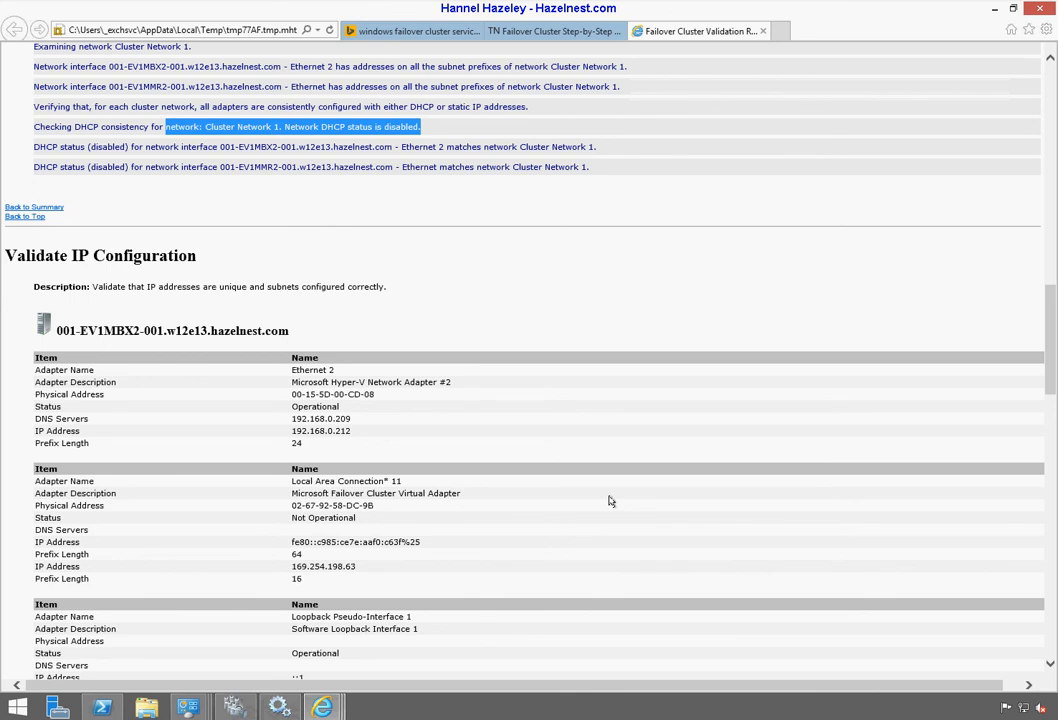
{"action": "scroll", "coordinate": [611, 501], "scroll_direction": "down", "scroll_amount": 5}
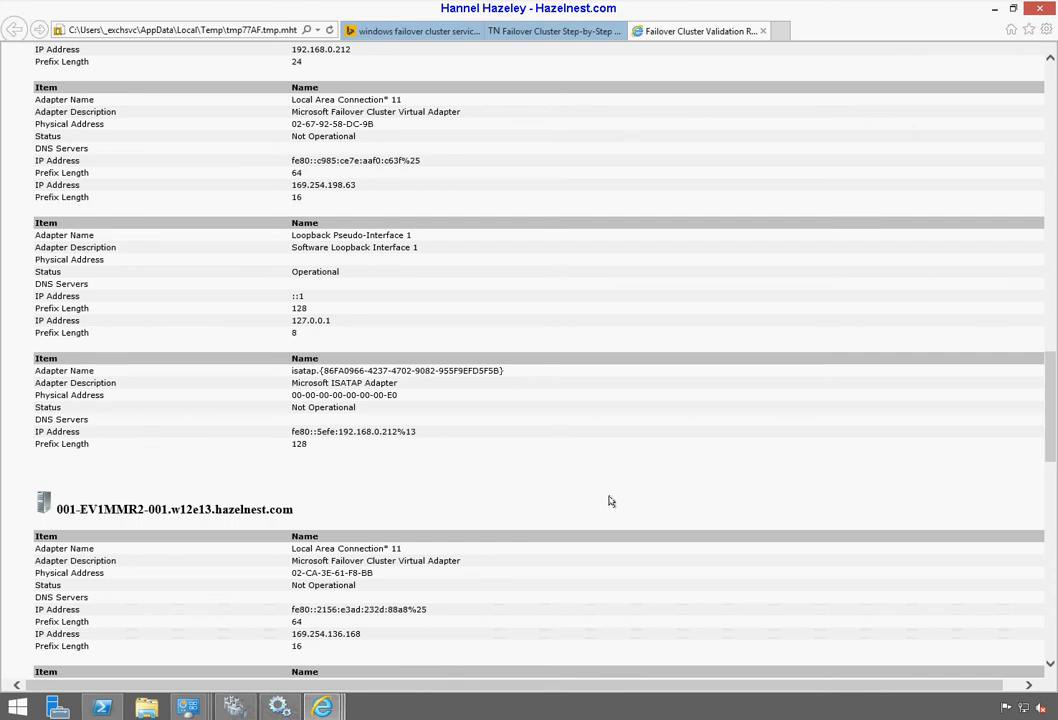
{"action": "scroll", "coordinate": [611, 501], "scroll_direction": "down", "scroll_amount": 3}
{"action": "scroll", "coordinate": [611, 501], "scroll_direction": "down", "scroll_amount": 5}
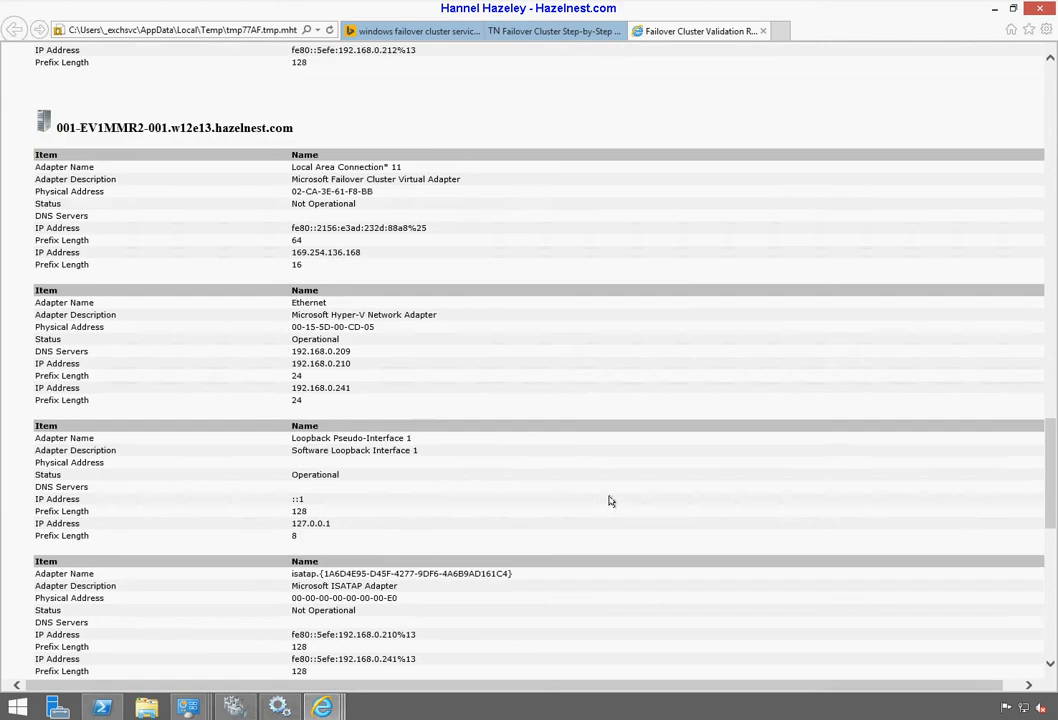
{"action": "scroll", "coordinate": [611, 501], "scroll_direction": "up", "scroll_amount": 1}
{"action": "scroll", "coordinate": [611, 501], "scroll_direction": "down", "scroll_amount": 2}
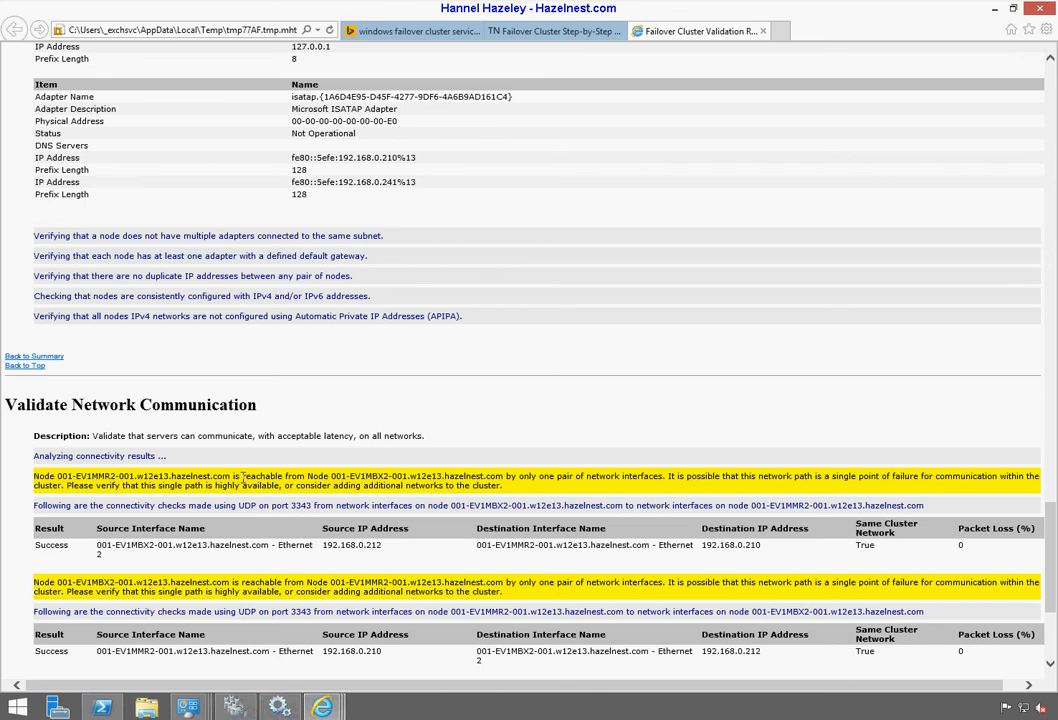
Step: Review the network communication warnings for both nodes and the Windows Firewall results in the validation report
{"action": "left_click_drag", "start_coordinate": [231, 477], "coordinate": [306, 476]}
{"action": "left_click_drag", "start_coordinate": [357, 474], "coordinate": [583, 484]}
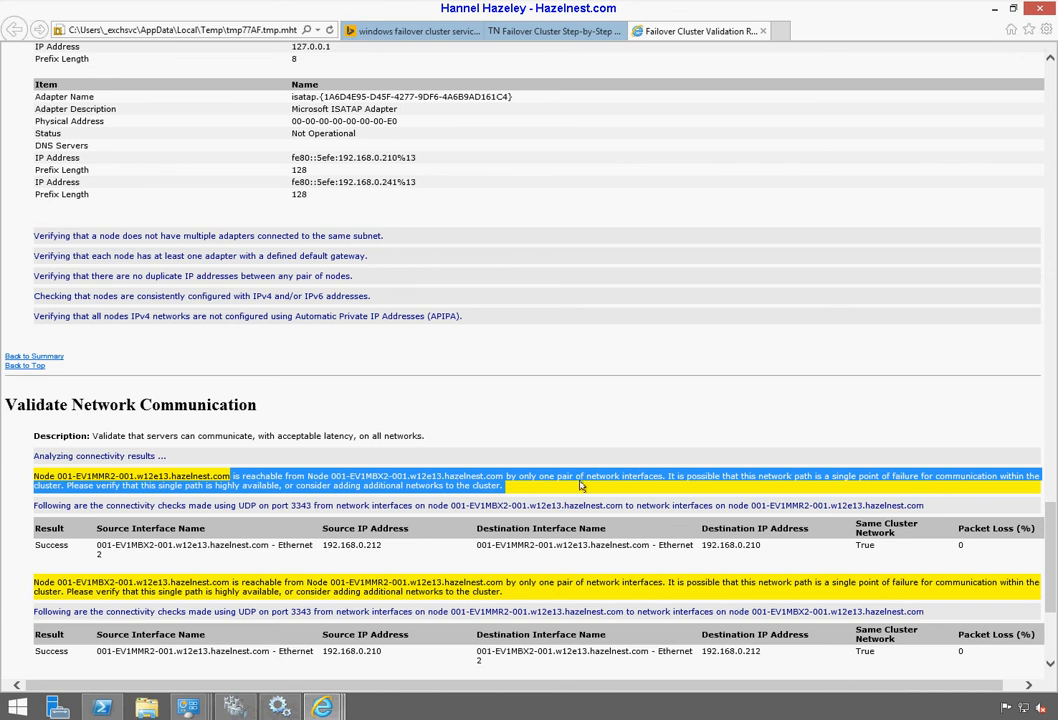
{"action": "left_click", "coordinate": [43, 584]}
{"action": "left_click_drag", "start_coordinate": [43, 584], "coordinate": [410, 612]}
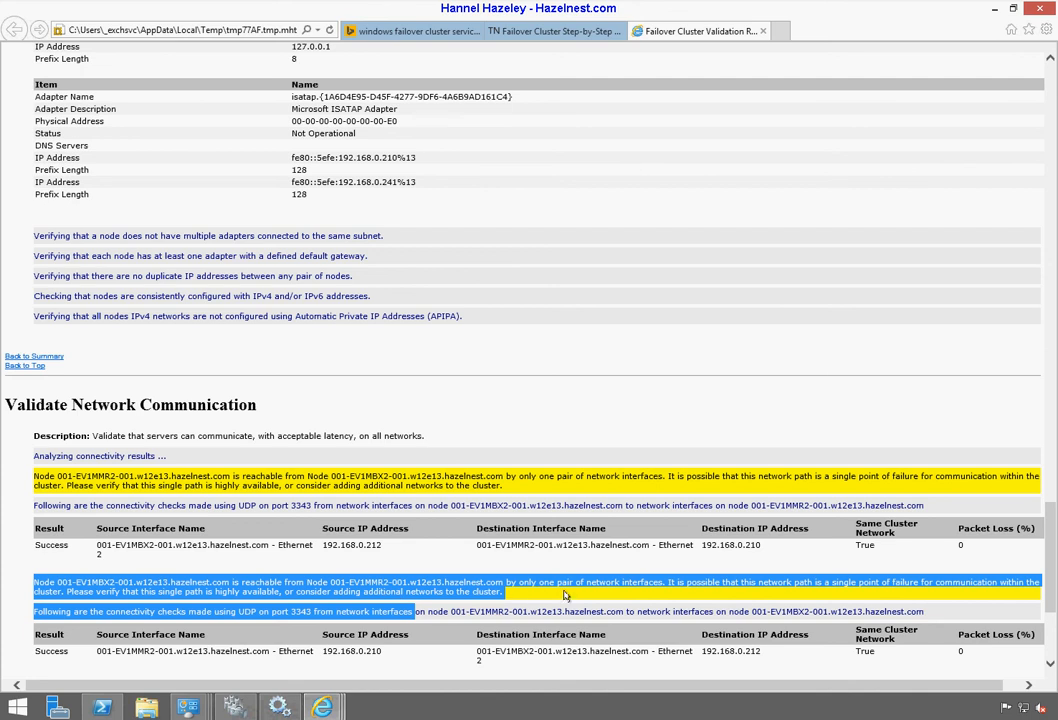
{"action": "scroll", "coordinate": [596, 600], "scroll_direction": "down", "scroll_amount": 3}
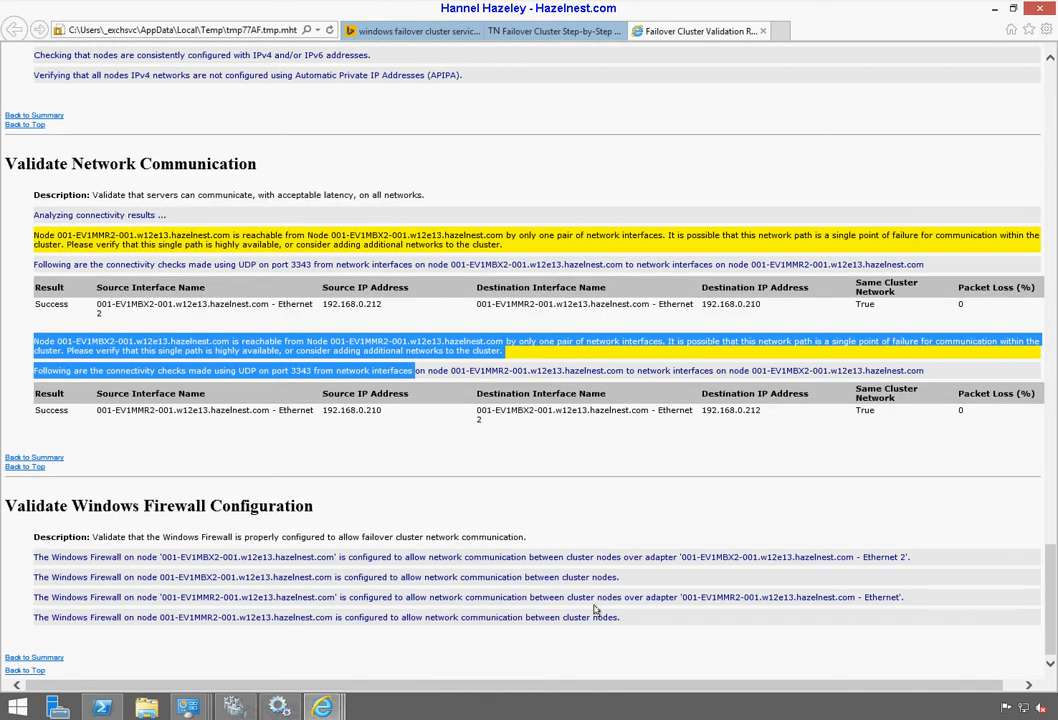
{"action": "scroll", "coordinate": [596, 610], "scroll_direction": "up", "scroll_amount": 12}
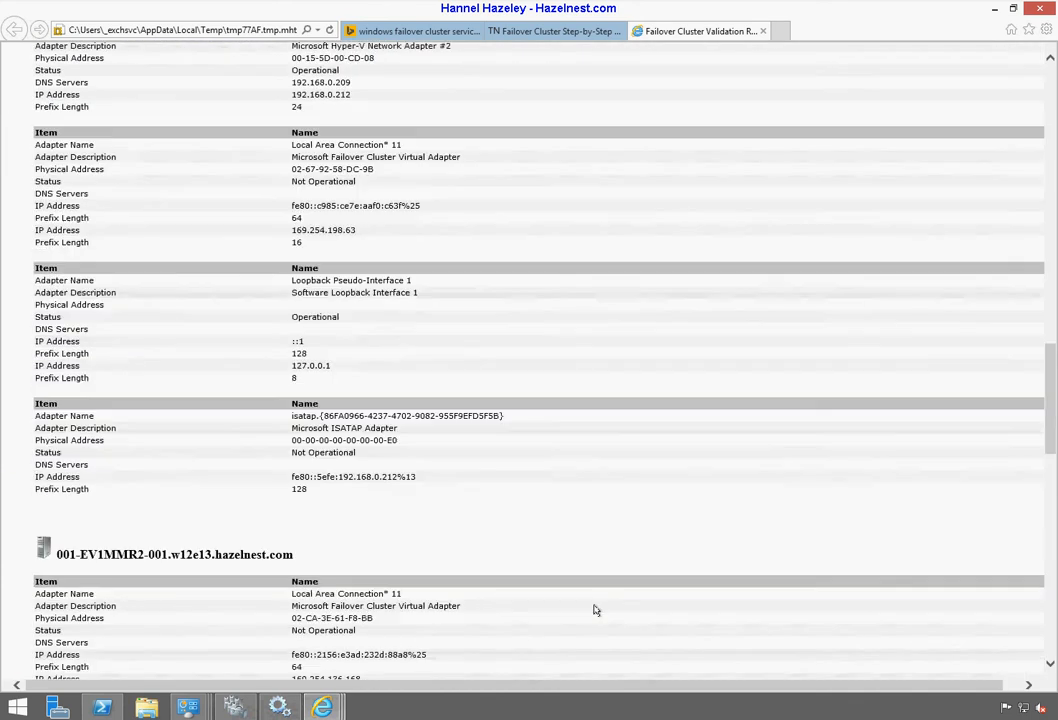
{"action": "scroll", "coordinate": [596, 610], "scroll_direction": "up", "scroll_amount": 10}
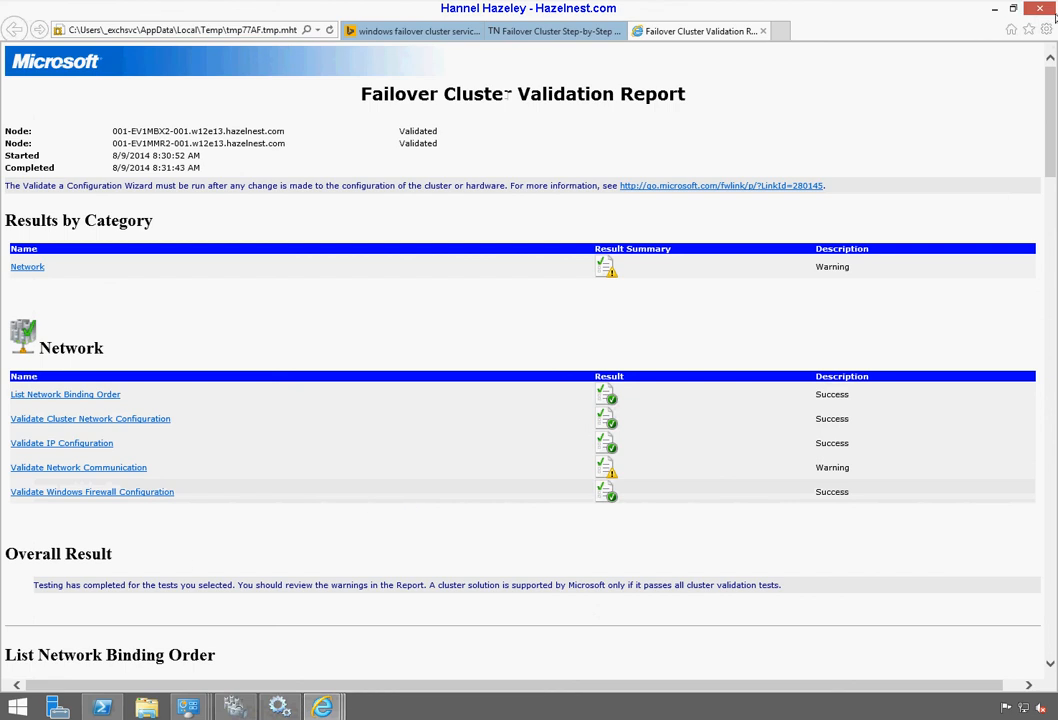
Step: Put the report away, finish the validation wizard and continue creating the cluster without running further validation tests
{"action": "left_click", "coordinate": [995, 9]}
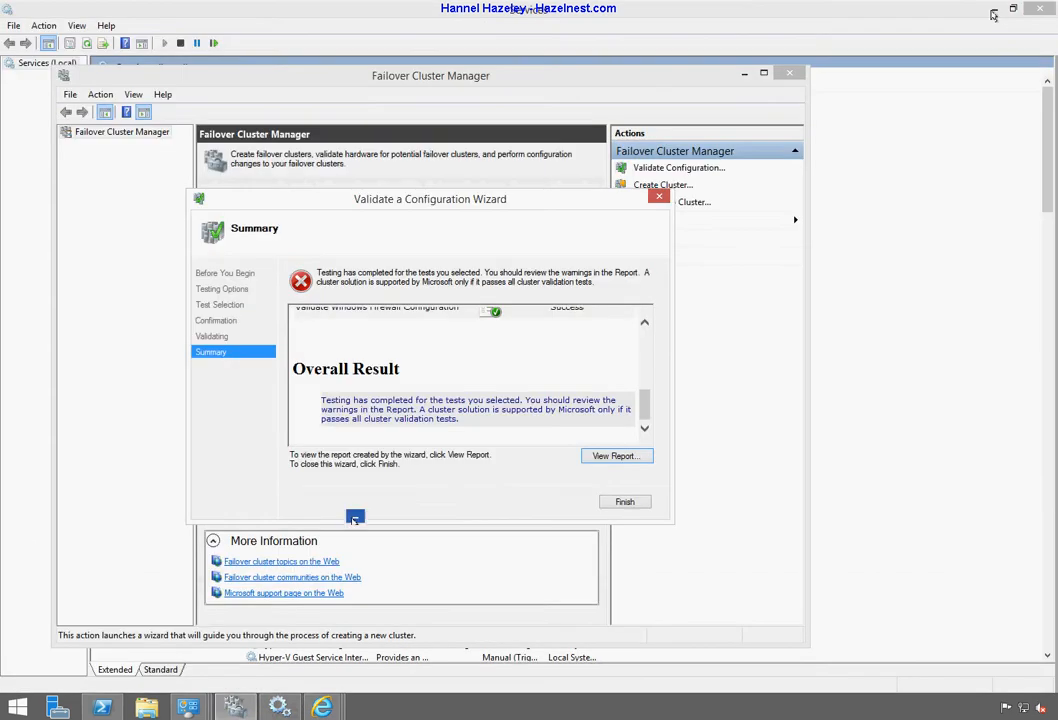
{"action": "left_click", "coordinate": [623, 500]}
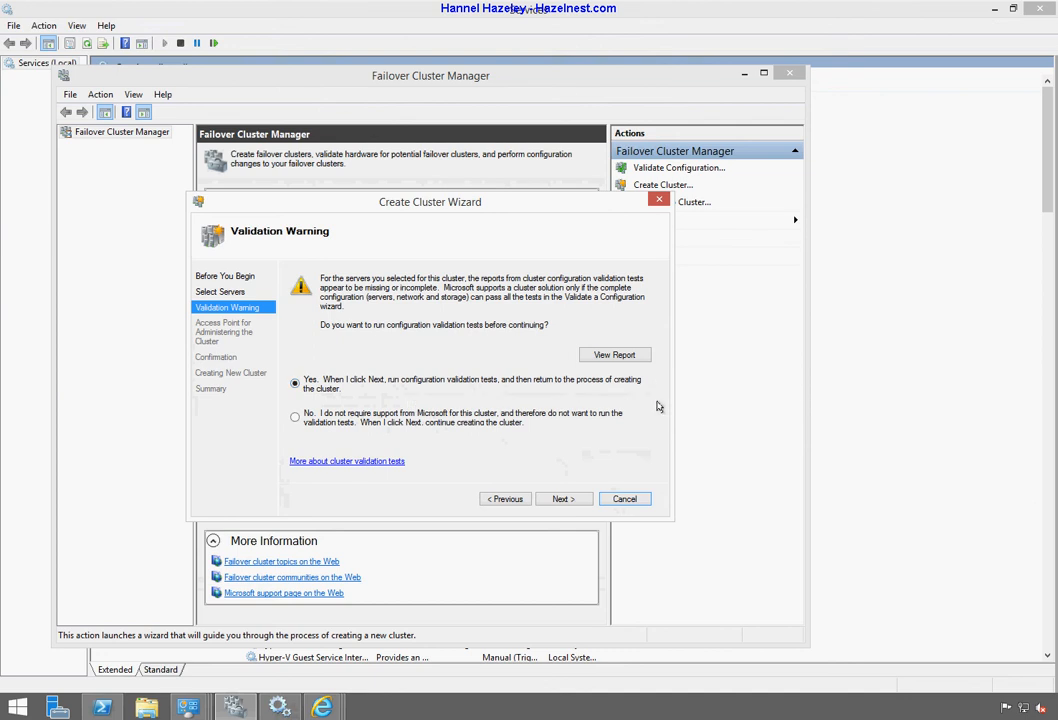
{"action": "left_click", "coordinate": [308, 414]}
{"action": "left_click", "coordinate": [562, 499]}
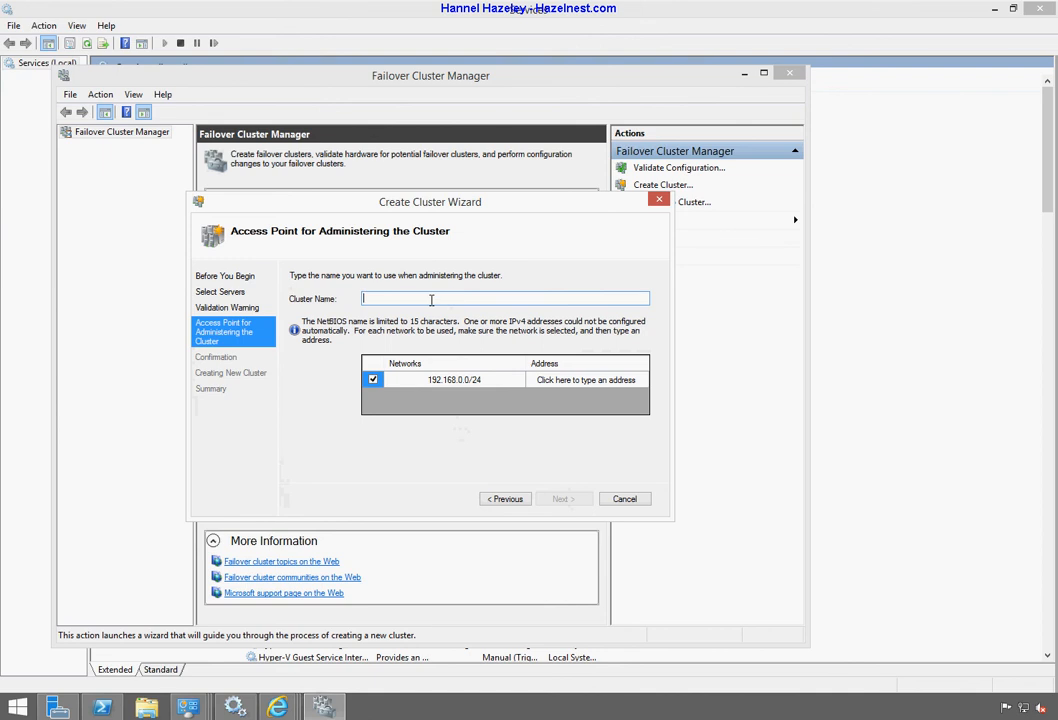
Step: Name the cluster 001-NAEX15-00, set its address on the 192.168.0.0/24 network to 192.168.0.143 and proceed to confirmation
{"action": "type", "text": "001-NAEX15-00"}
{"action": "left_click", "coordinate": [604, 380]}
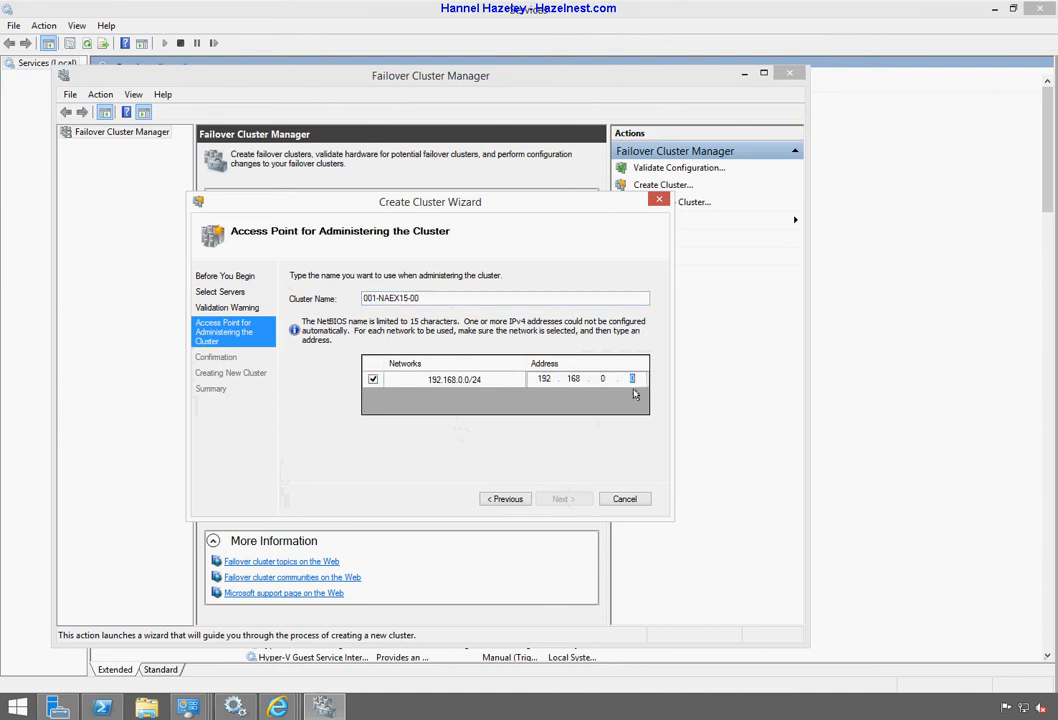
{"action": "type", "text": "143"}
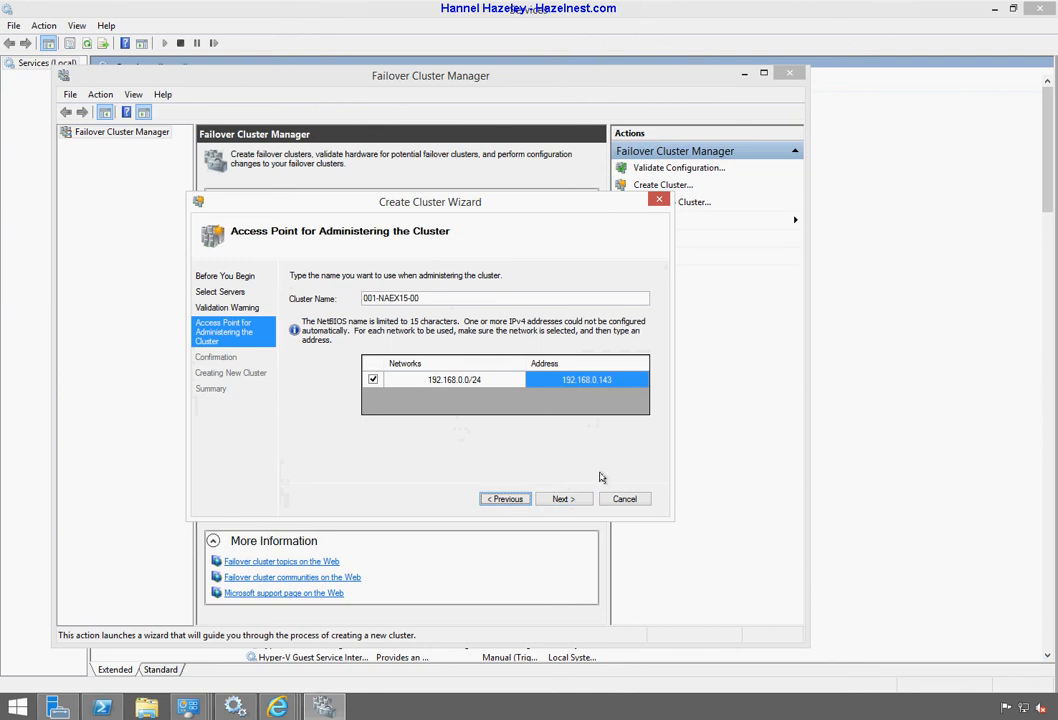
{"action": "left_click", "coordinate": [561, 499]}
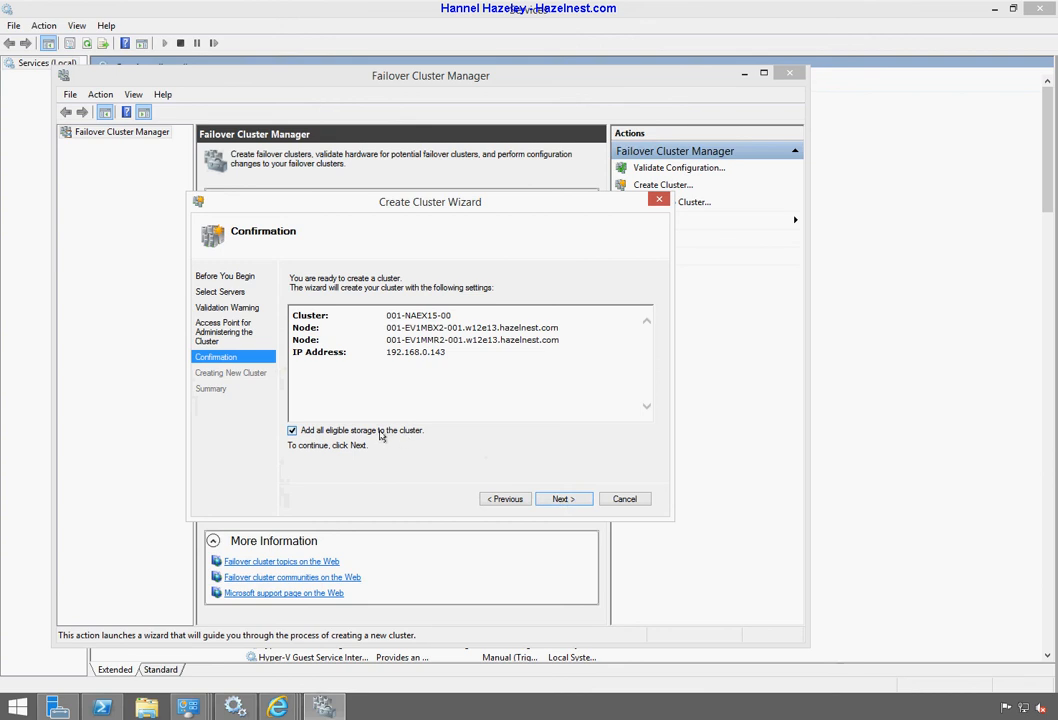
Step: Create the cluster without adding all eligible storage, and close the completed wizard
{"action": "left_click", "coordinate": [380, 432]}
{"action": "left_click", "coordinate": [562, 499]}
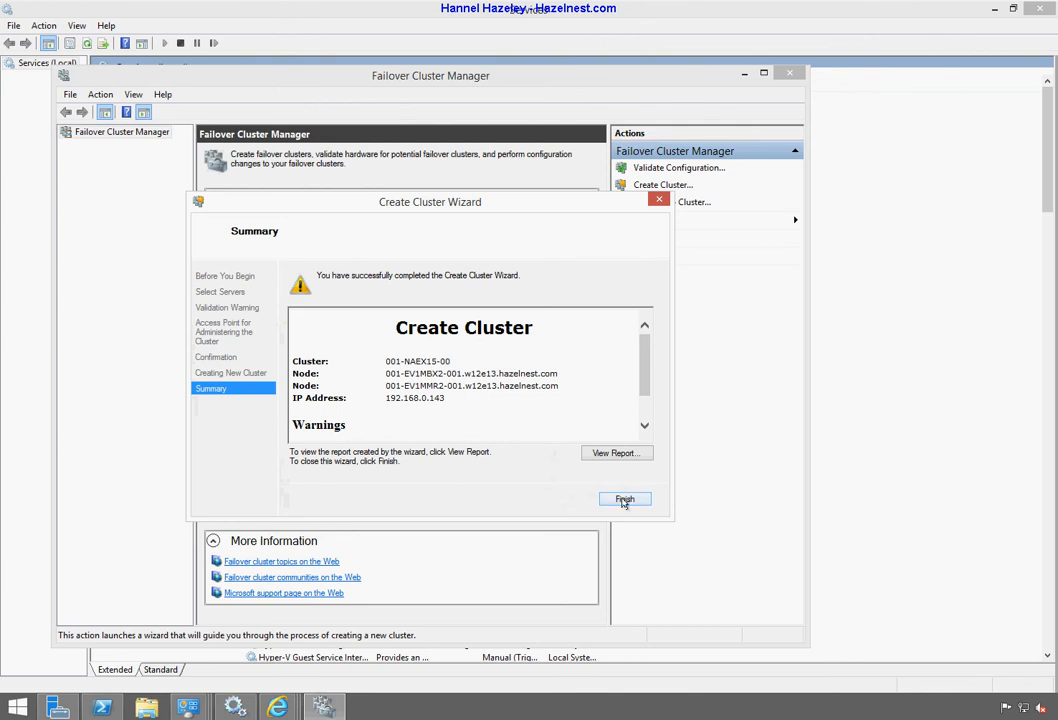
{"action": "left_click", "coordinate": [624, 498]}
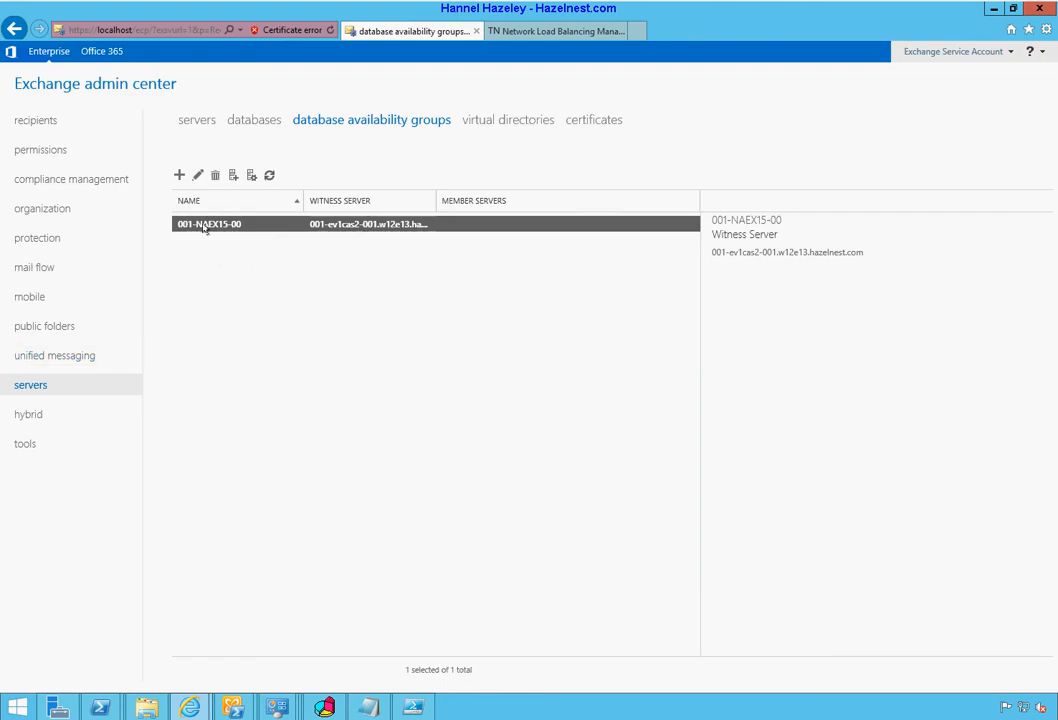
Step: Add mailbox servers 001-EV1MBX2-001 and 001-EV1MMR2-001 as members of the 001-NAEX15-00 availability group and save the membership
{"action": "left_click", "coordinate": [198, 176]}
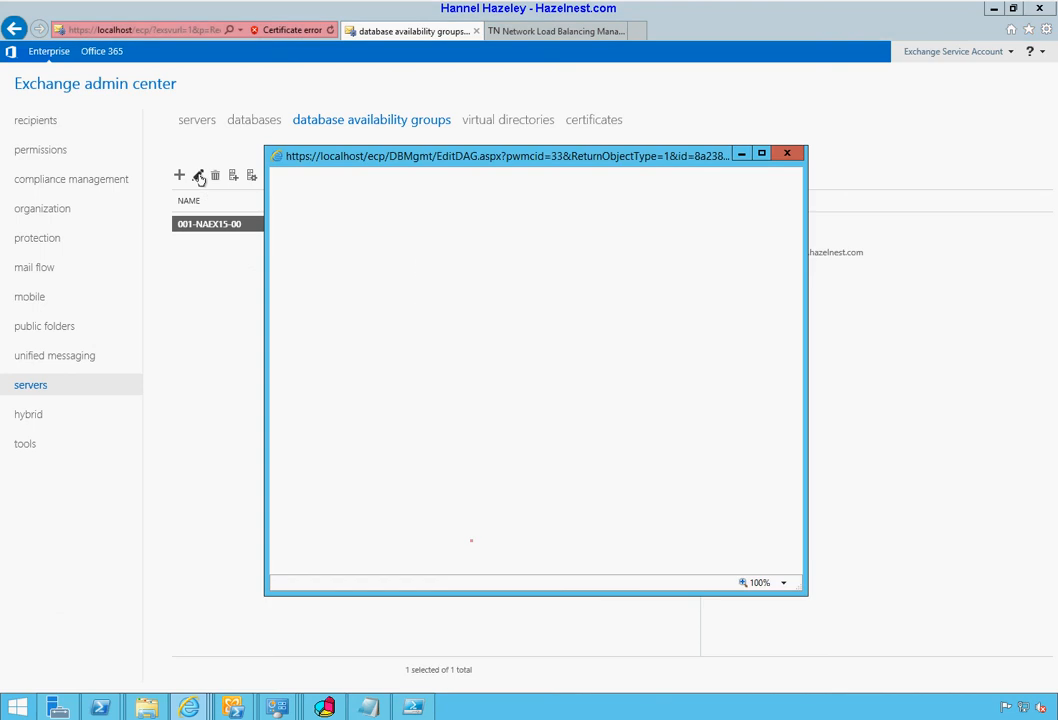
{"action": "left_click", "coordinate": [669, 557]}
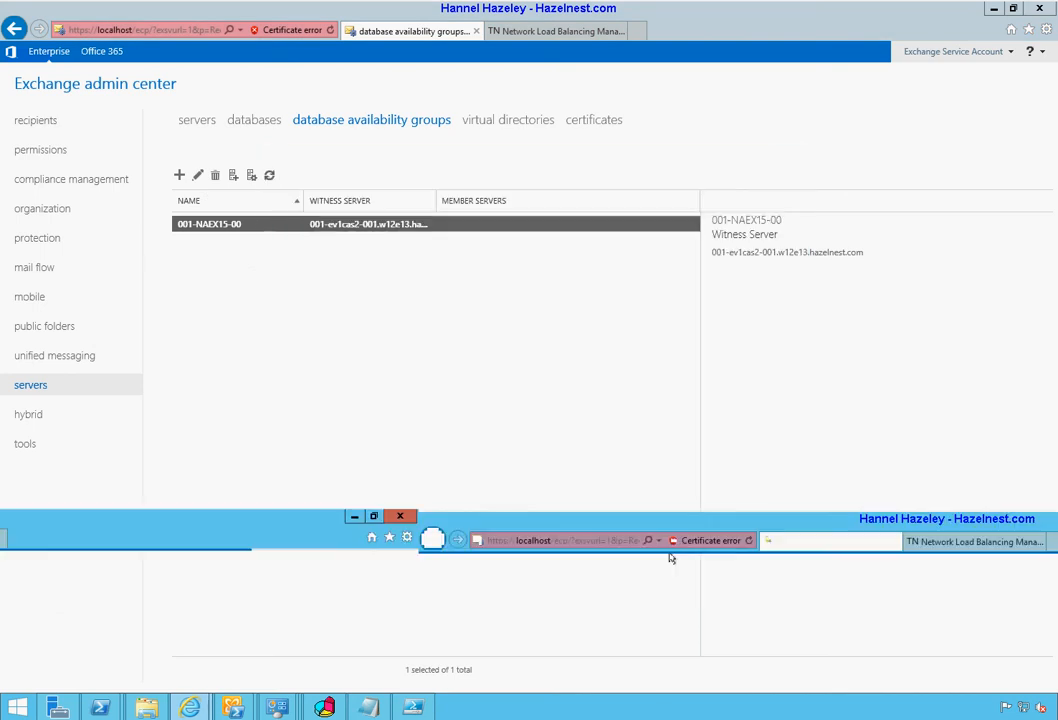
{"action": "left_click", "coordinate": [251, 177]}
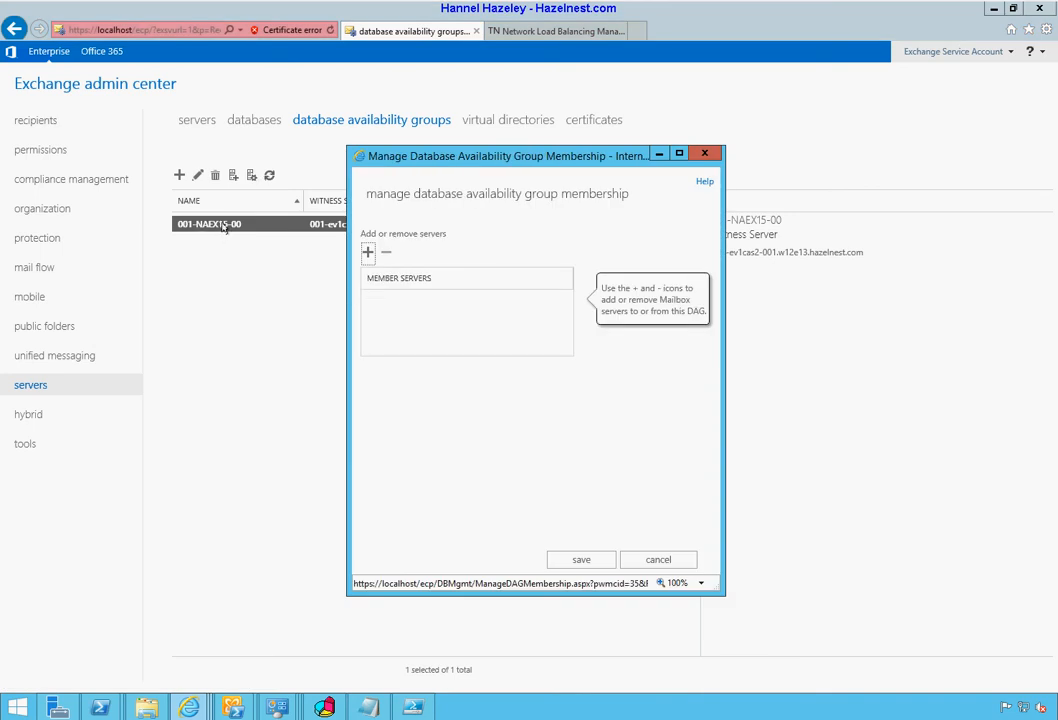
{"action": "left_click", "coordinate": [367, 252]}
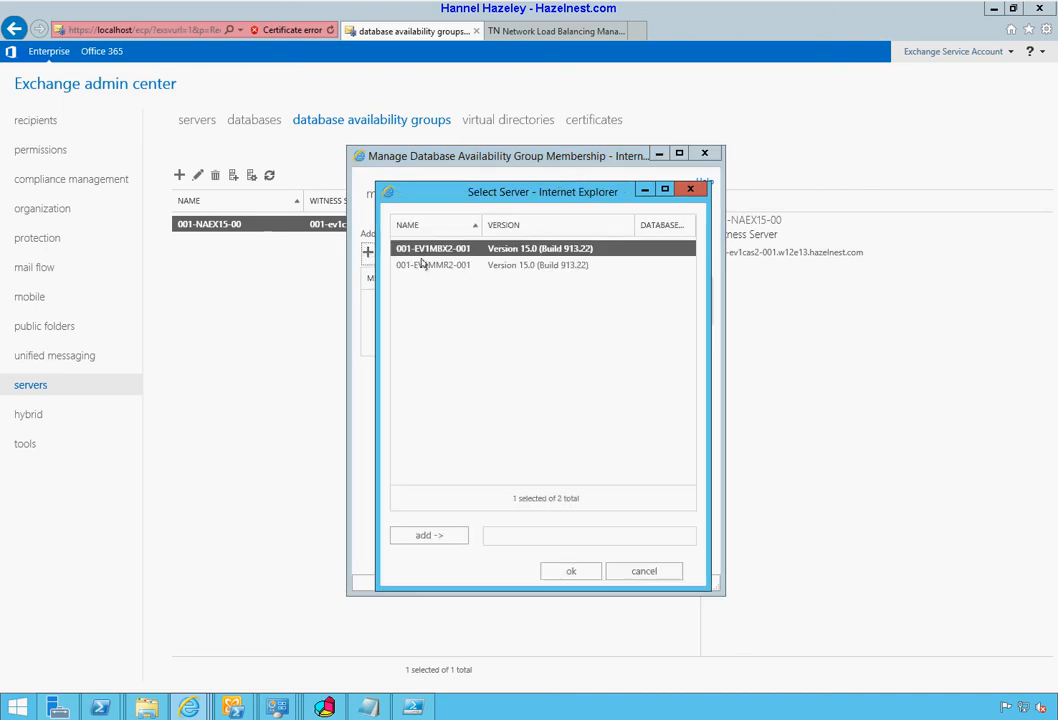
{"action": "left_click", "coordinate": [455, 266], "text": "ctrl"}
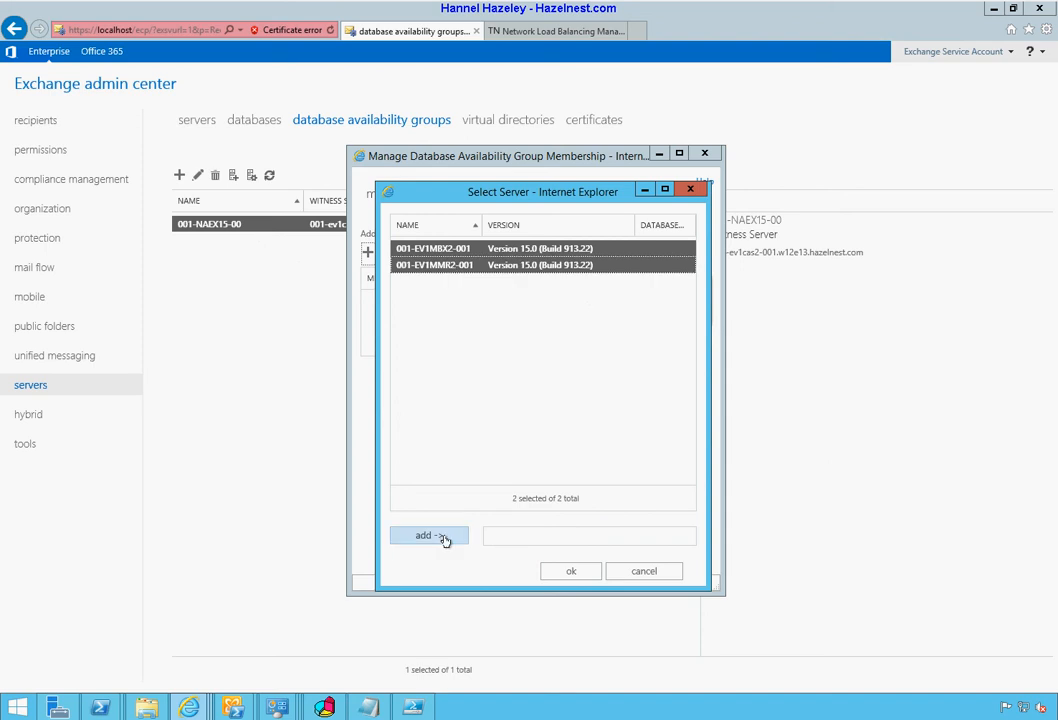
{"action": "left_click", "coordinate": [440, 538]}
{"action": "left_click", "coordinate": [576, 572]}
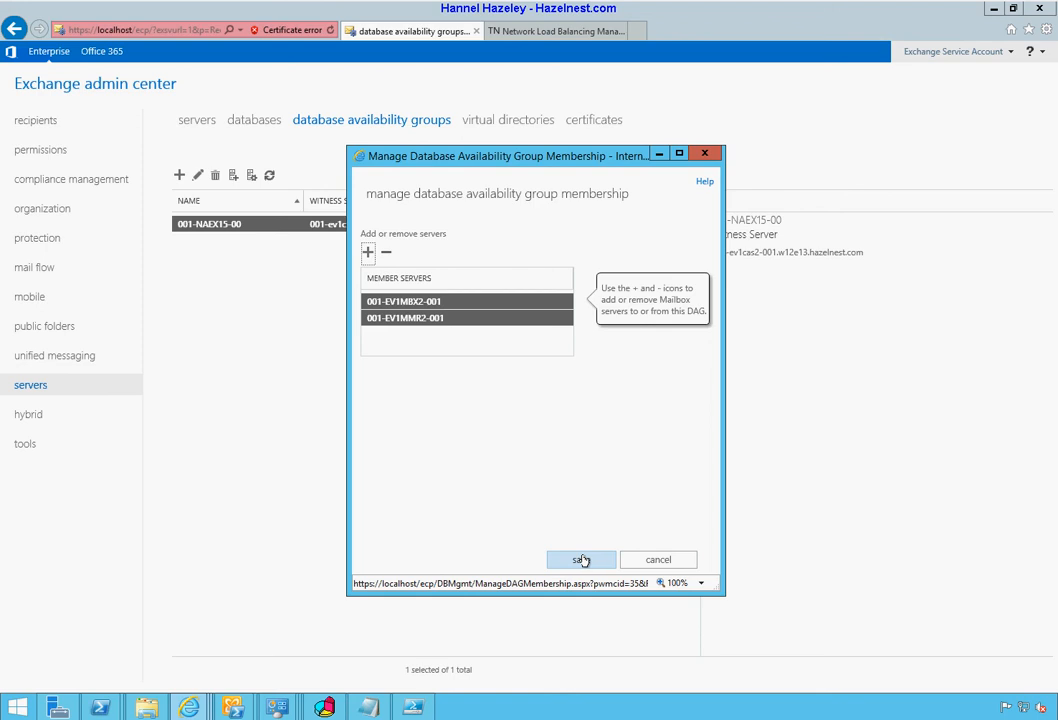
{"action": "left_click", "coordinate": [582, 560]}
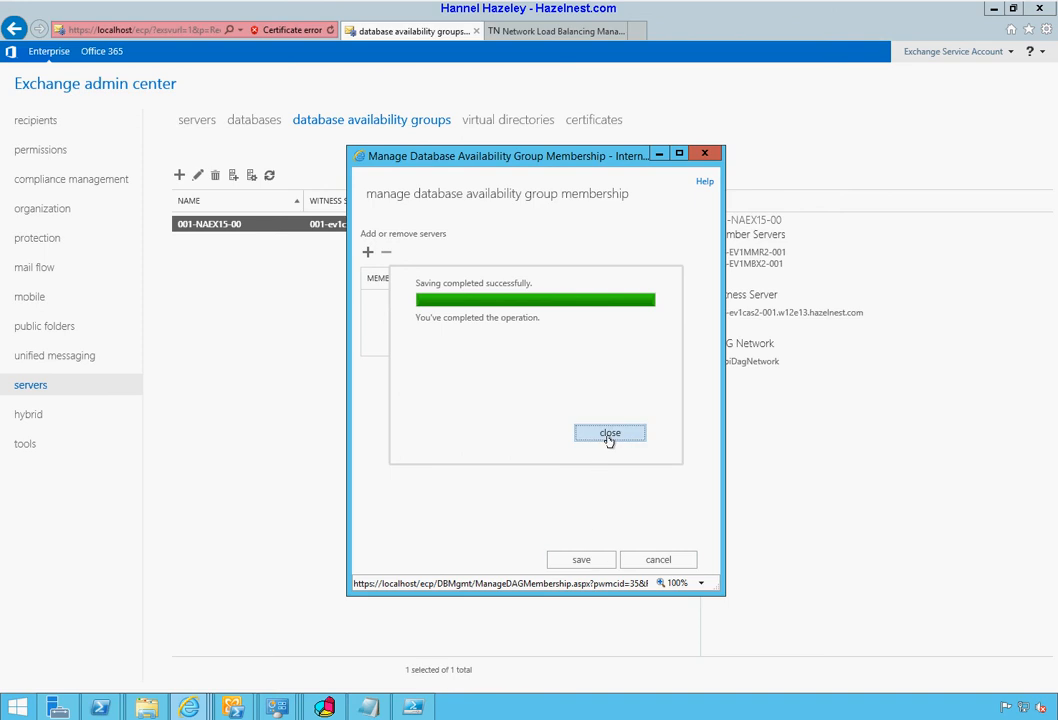
{"action": "left_click", "coordinate": [609, 434]}
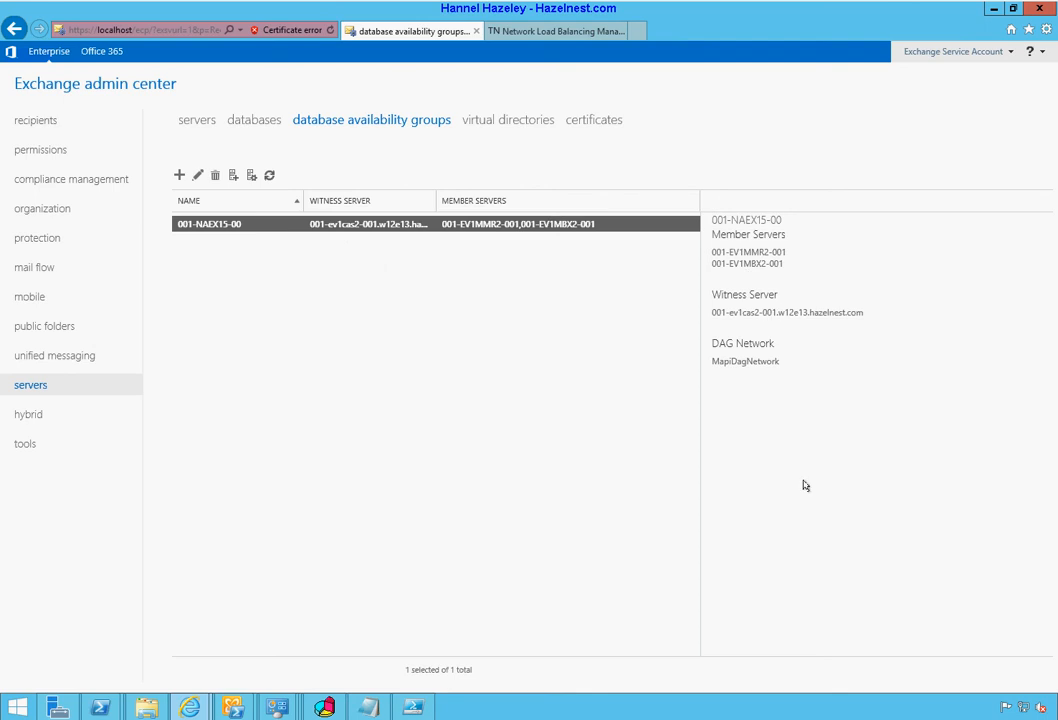
Step: Check the witness directory and members in the properties of availability group 001-NAEX15-00, and leave without saving
{"action": "left_click", "coordinate": [147, 709]}
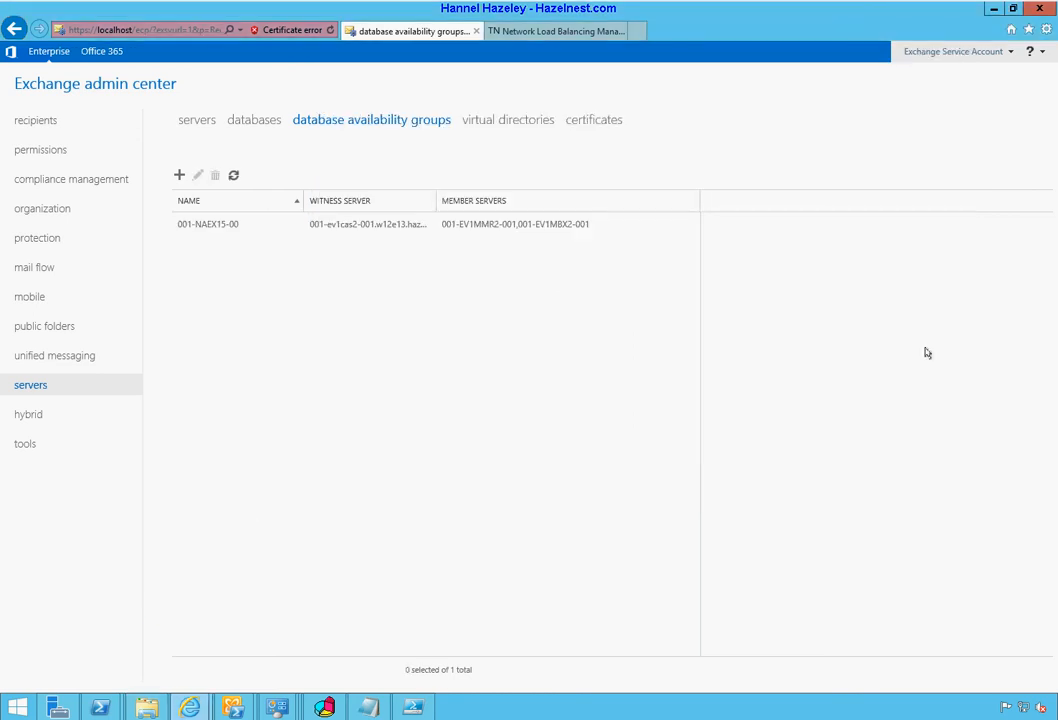
{"action": "left_click", "coordinate": [459, 228]}
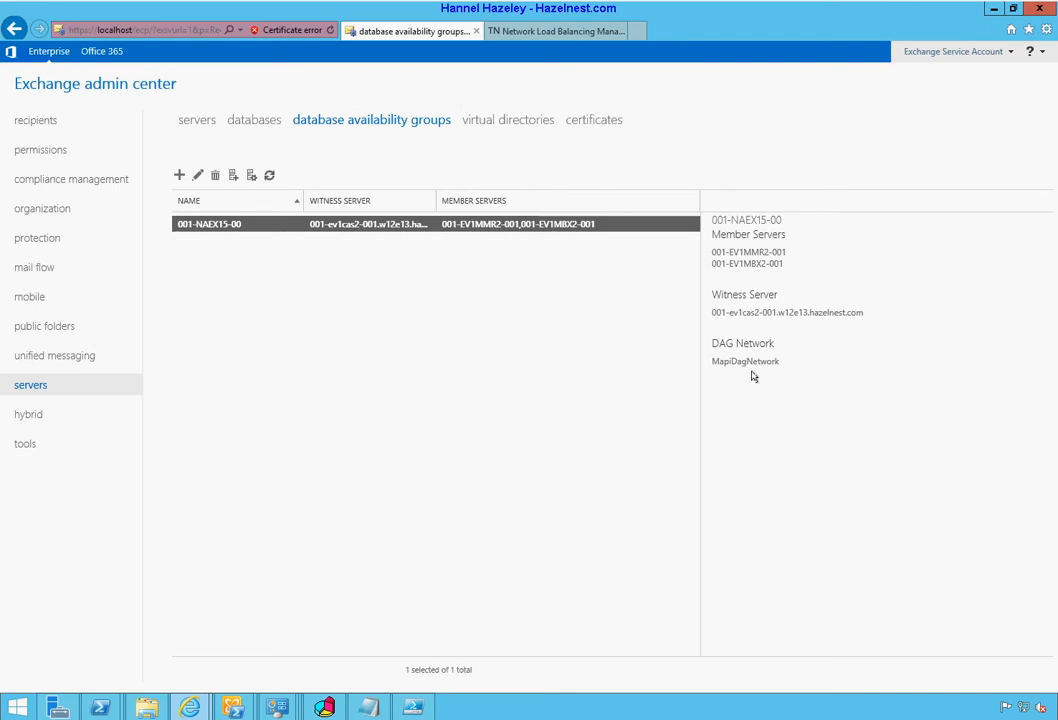
{"action": "left_click", "coordinate": [197, 176]}
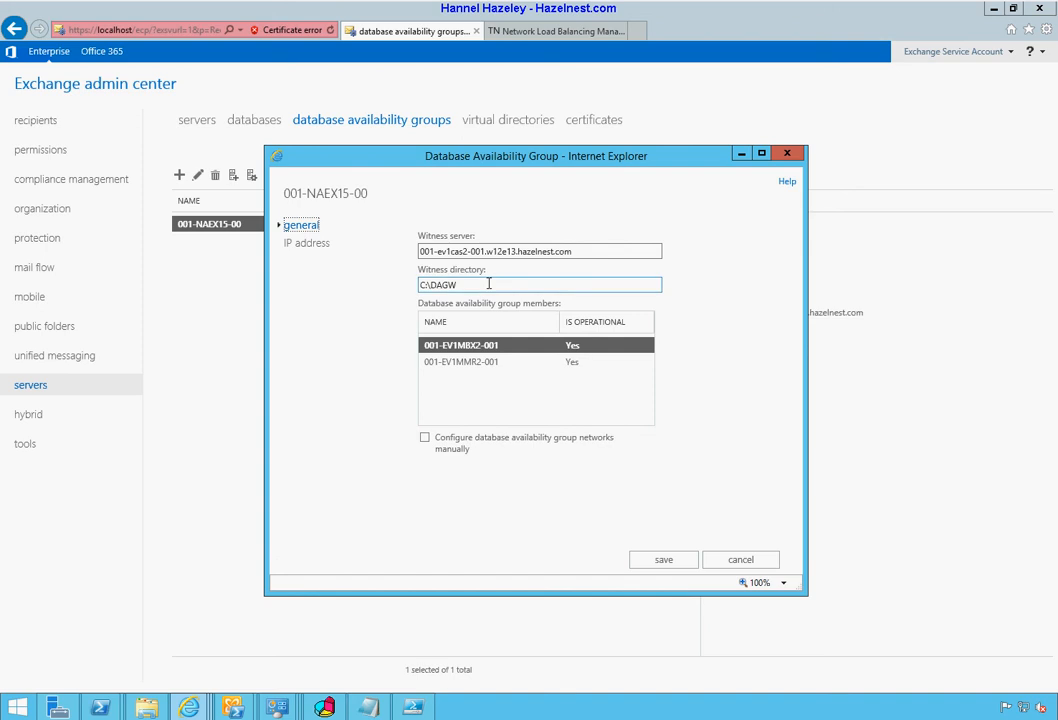
{"action": "left_click_drag", "start_coordinate": [489, 285], "coordinate": [364, 286]}
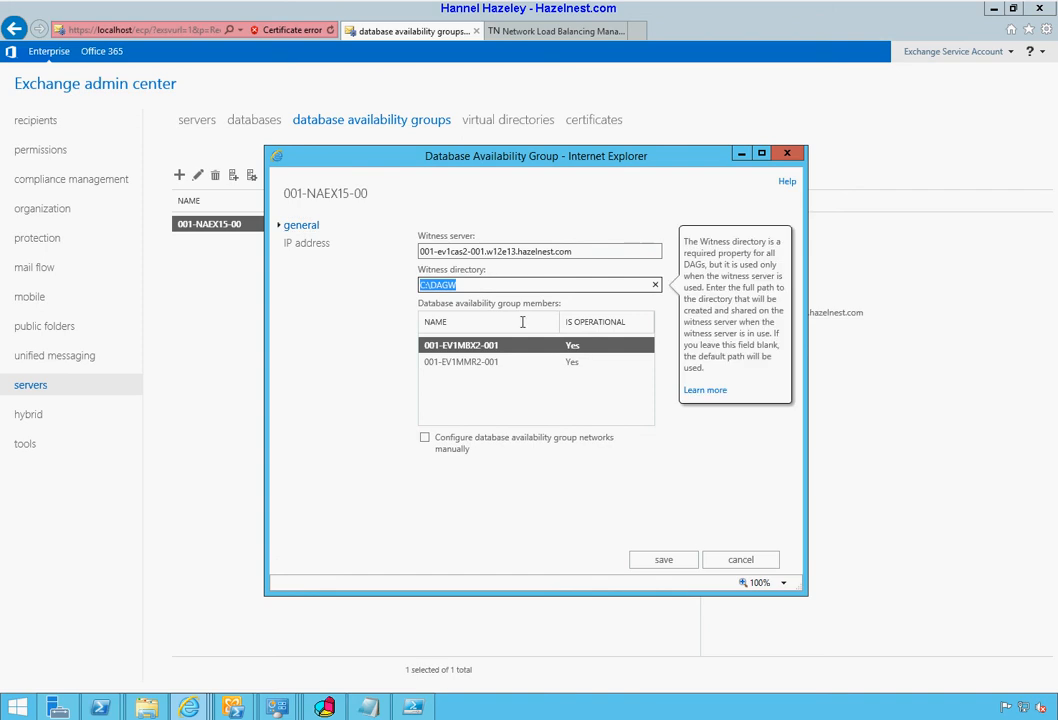
{"action": "left_click", "coordinate": [743, 560]}
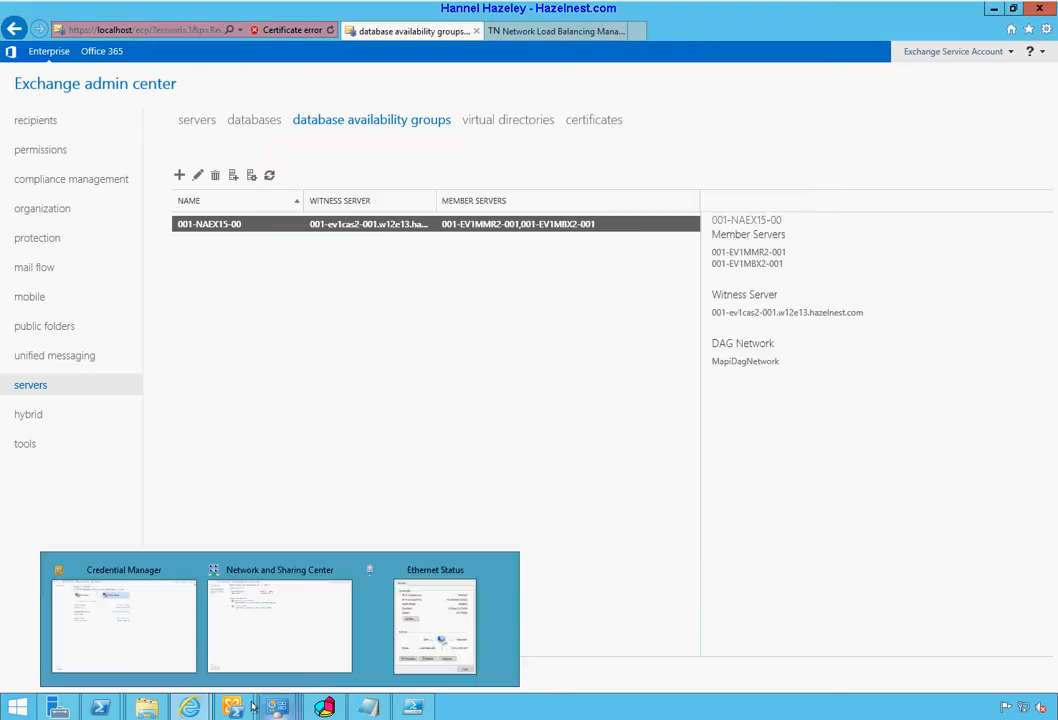
Step: Switch to File Explorer and create a new folder named CDAGW in the root of drive C:
{"action": "mouse_move", "coordinate": [238, 712]}
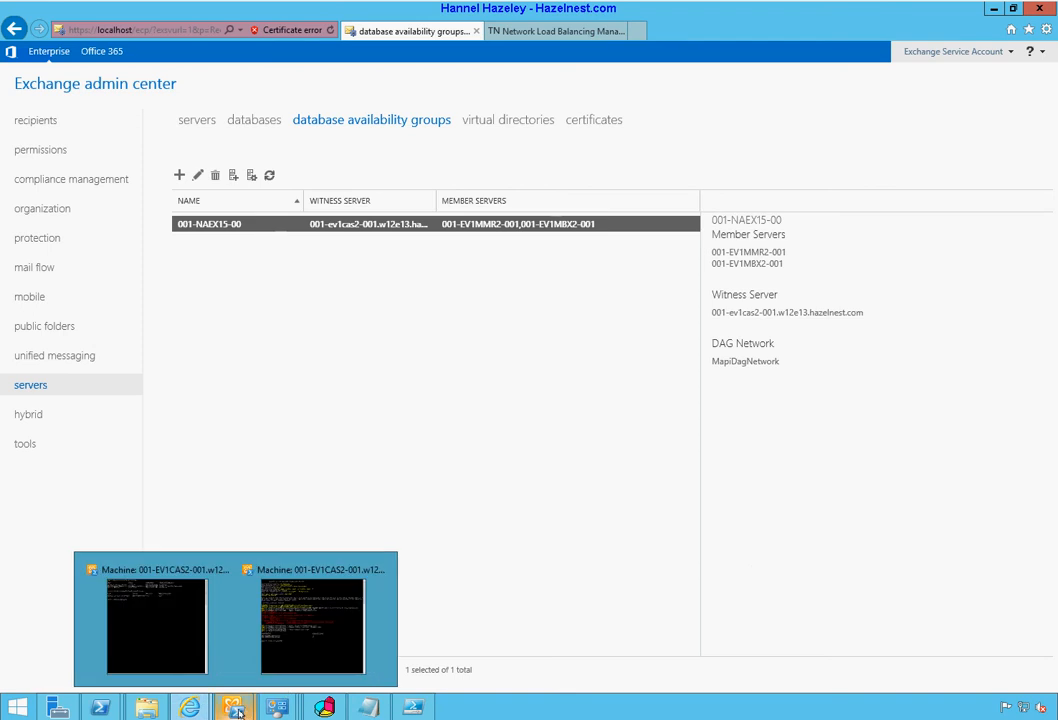
{"action": "left_click", "coordinate": [146, 708]}
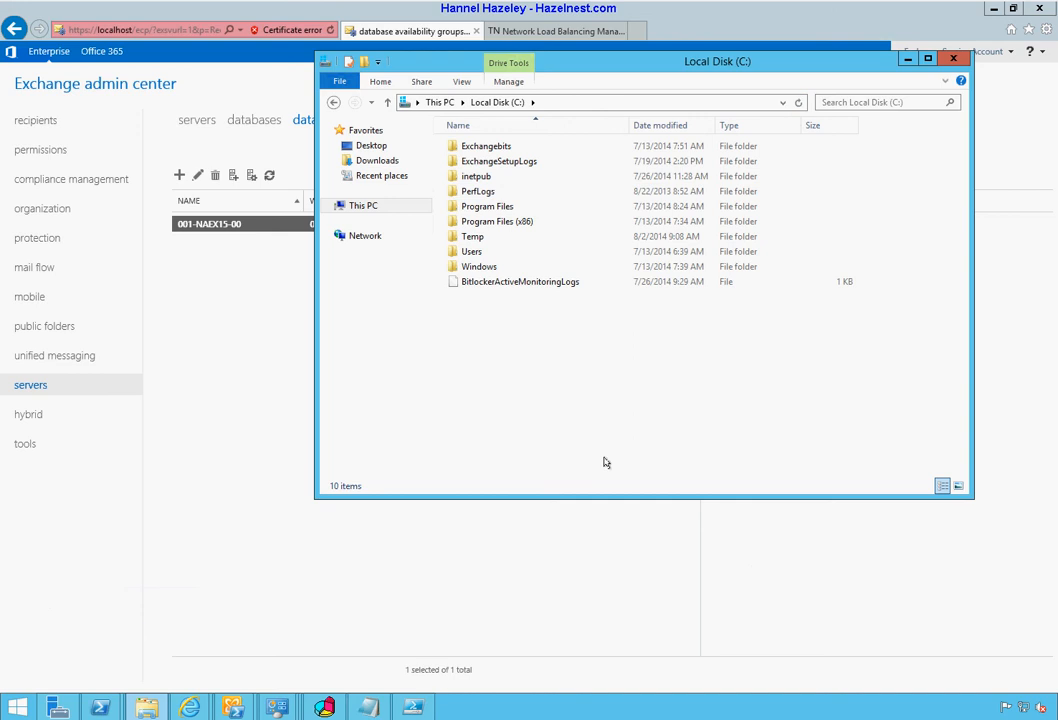
{"action": "right_click", "coordinate": [504, 370]}
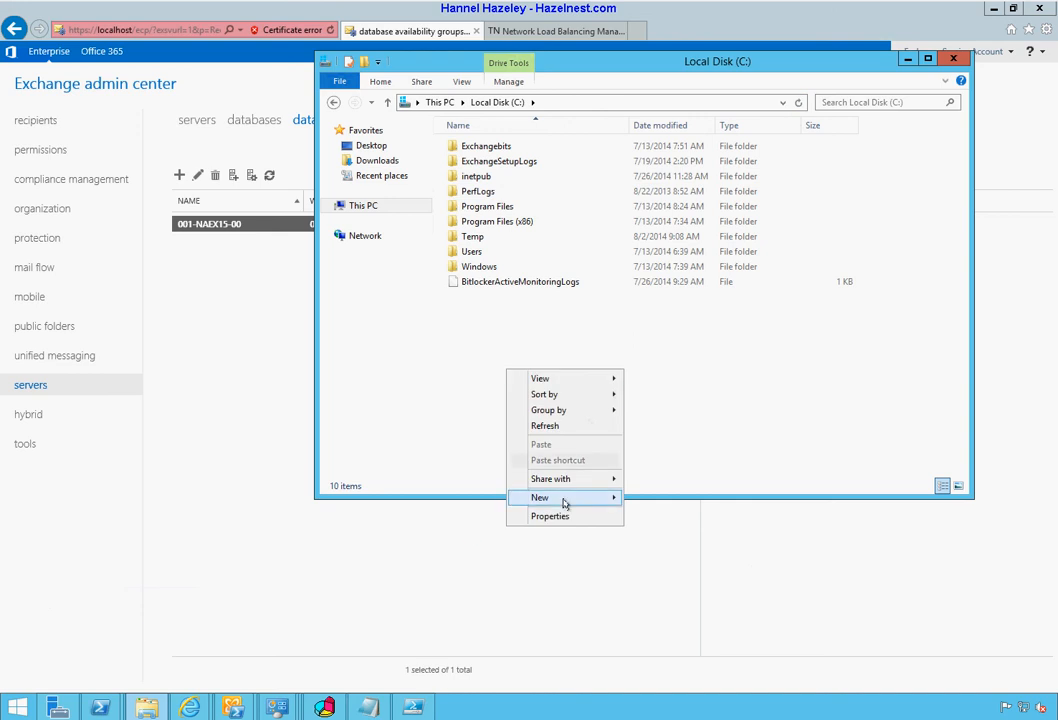
{"action": "mouse_move", "coordinate": [563, 503]}
{"action": "left_click", "coordinate": [646, 500]}
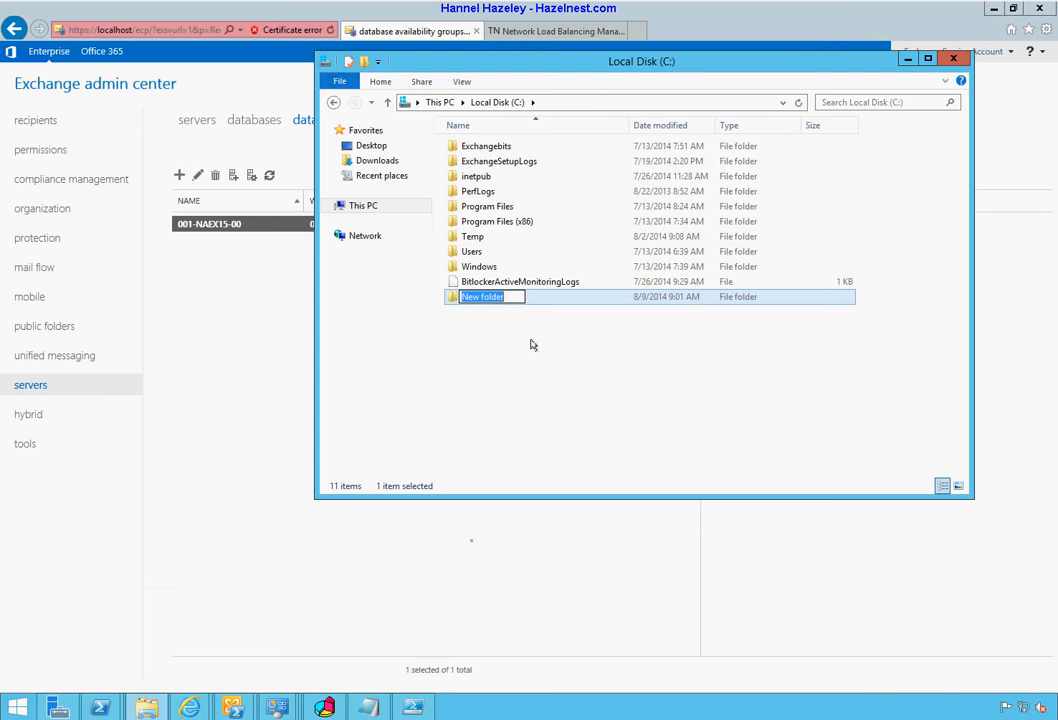
{"action": "type", "text": "CDAGW"}
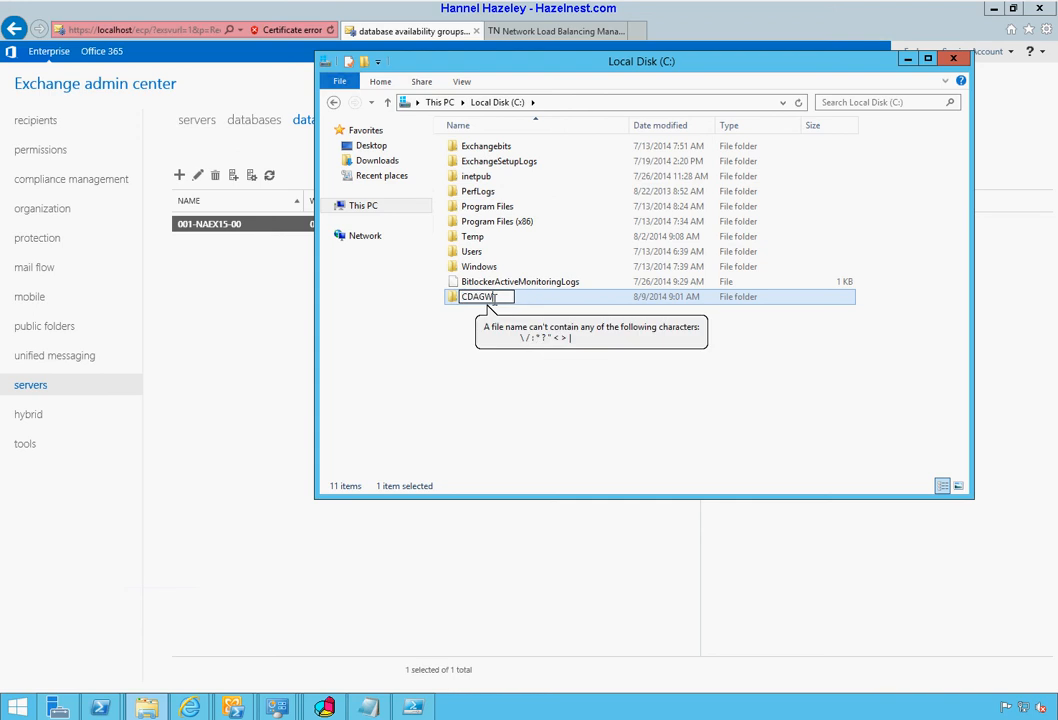
{"action": "left_click", "coordinate": [583, 432]}
Step: Rename the CDAGW folder on drive C: to DAGW
{"action": "left_click", "coordinate": [472, 305]}
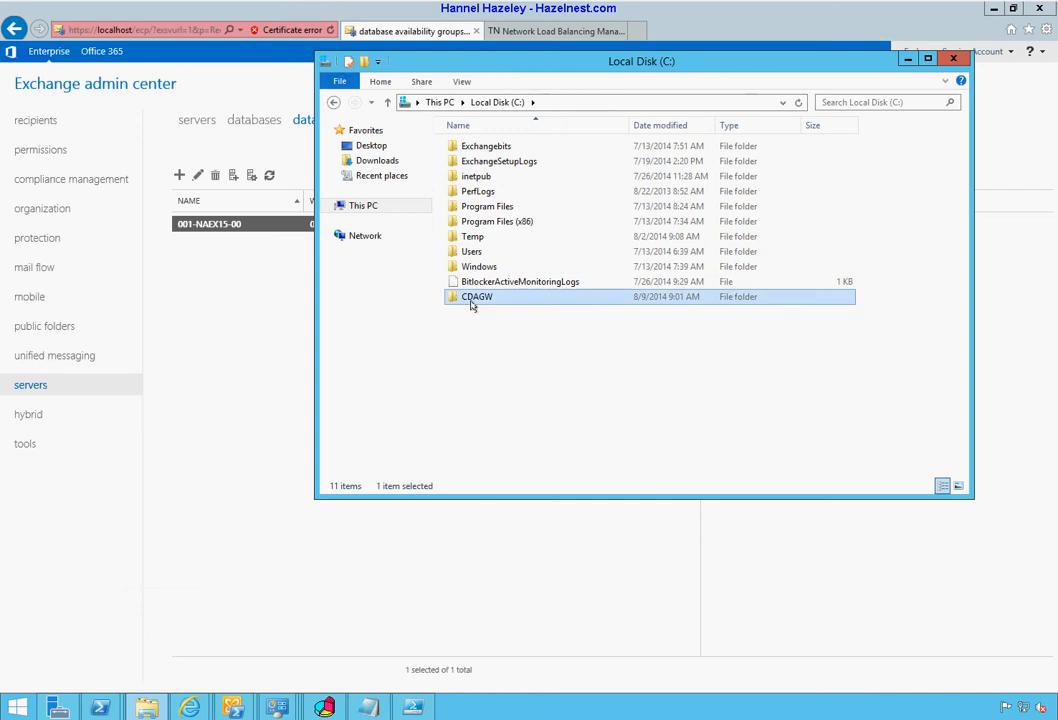
{"action": "left_click", "coordinate": [472, 305]}
{"action": "left_click", "coordinate": [469, 296]}
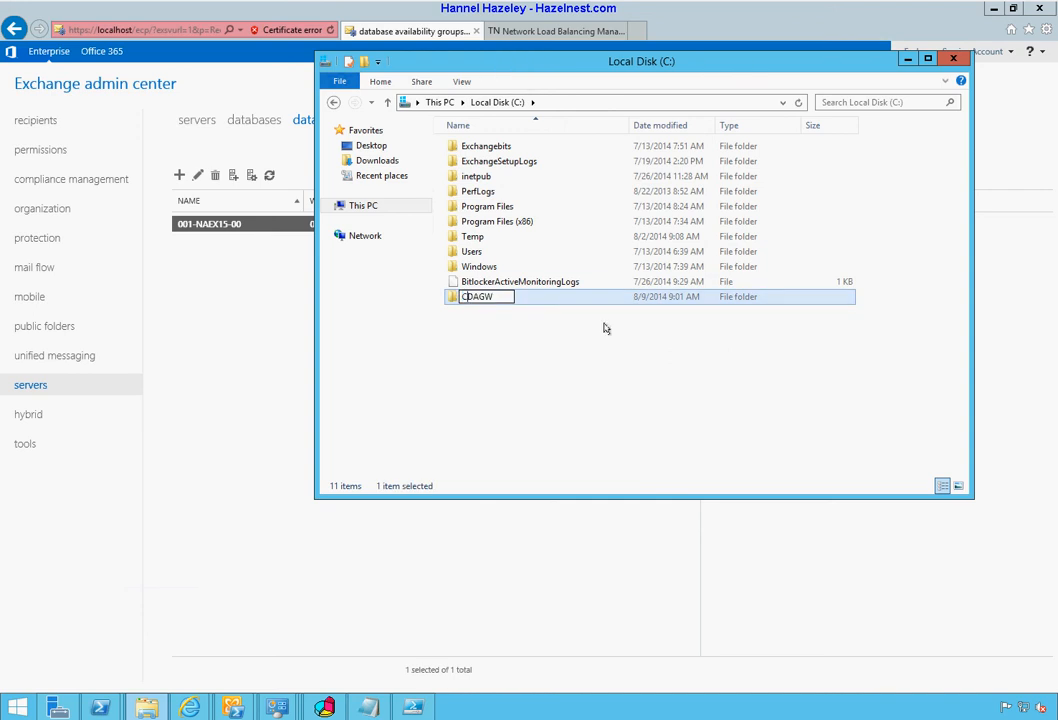
{"action": "key", "text": "BackSpace"}
{"action": "key", "text": "Return"}
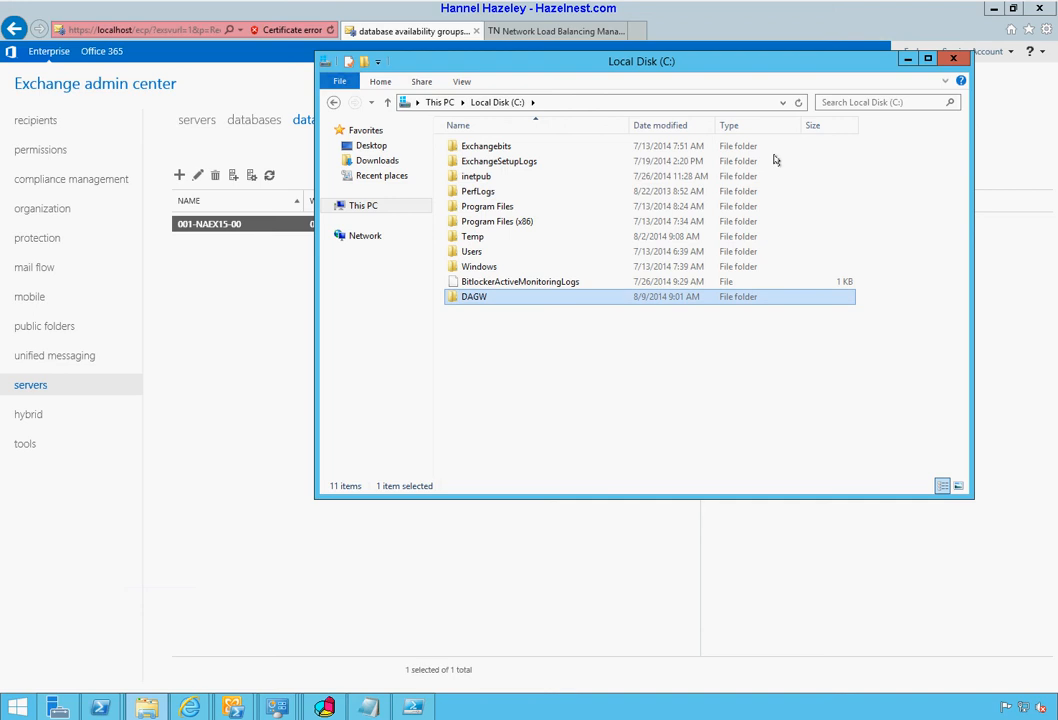
{"action": "left_click", "coordinate": [657, 391]}
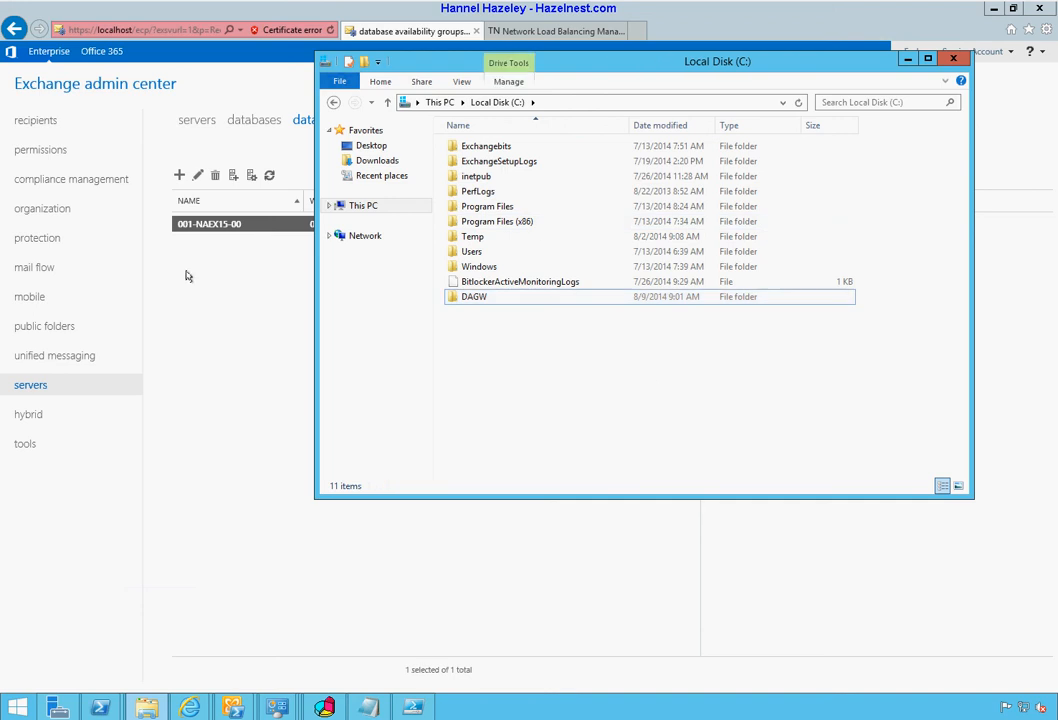
Step: Back in the Exchange admin center, review the copy details of the mailbox database on 001-EV1MBX2-001 and leave without saving
{"action": "left_click", "coordinate": [229, 404]}
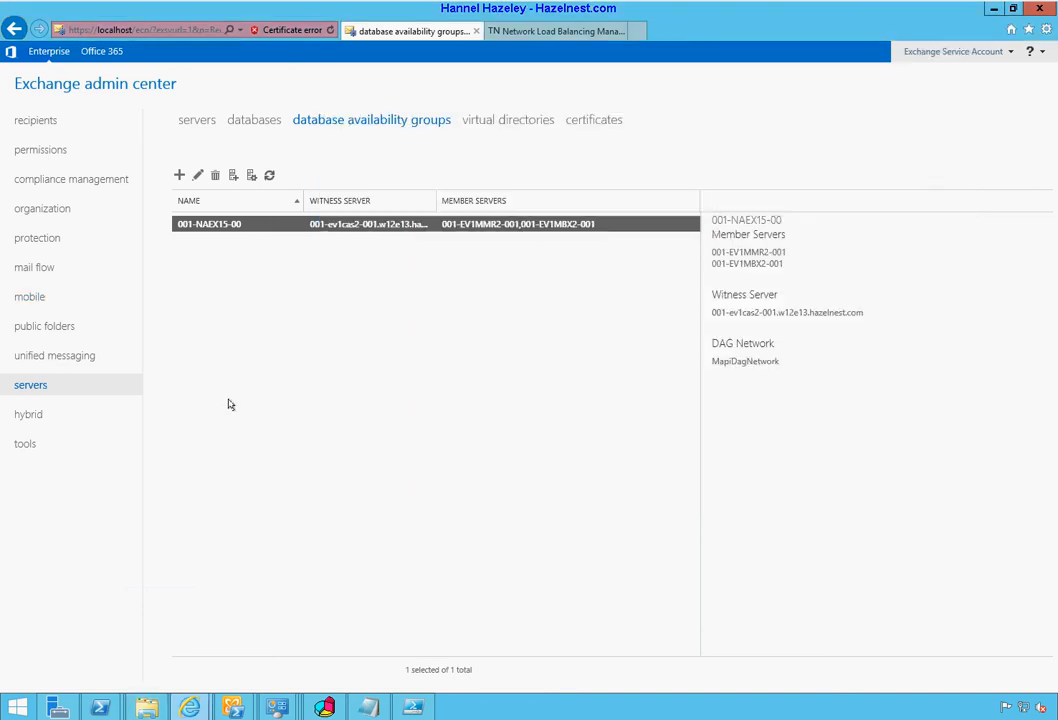
{"action": "left_click", "coordinate": [352, 224]}
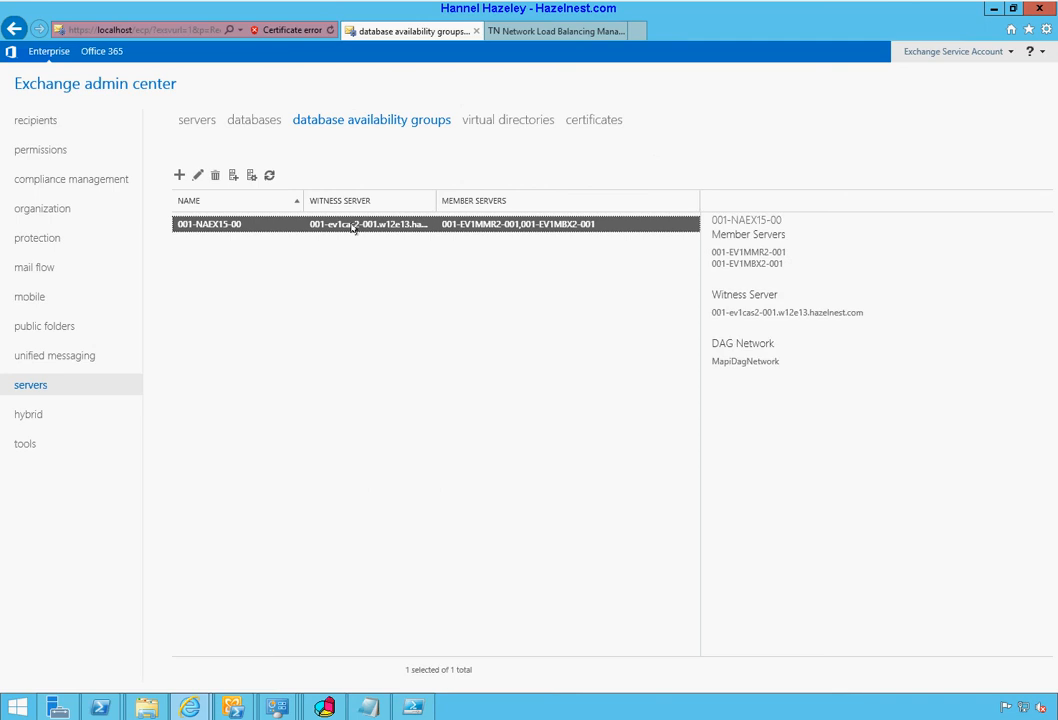
{"action": "left_click", "coordinate": [290, 228]}
{"action": "left_click", "coordinate": [265, 123]}
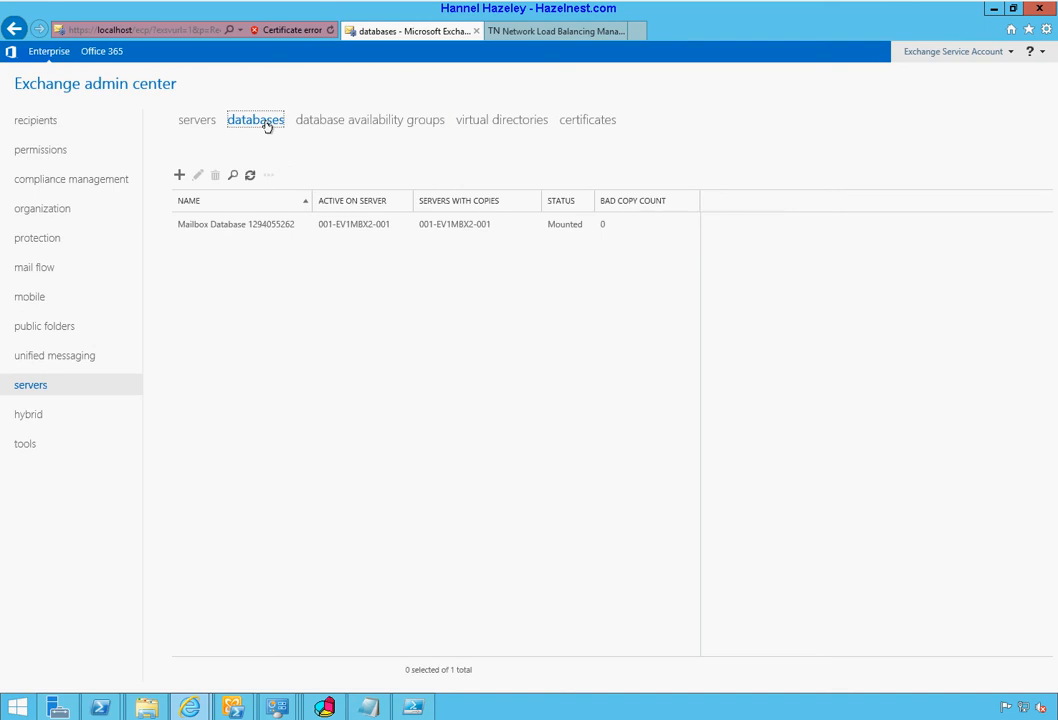
{"action": "left_click", "coordinate": [221, 228]}
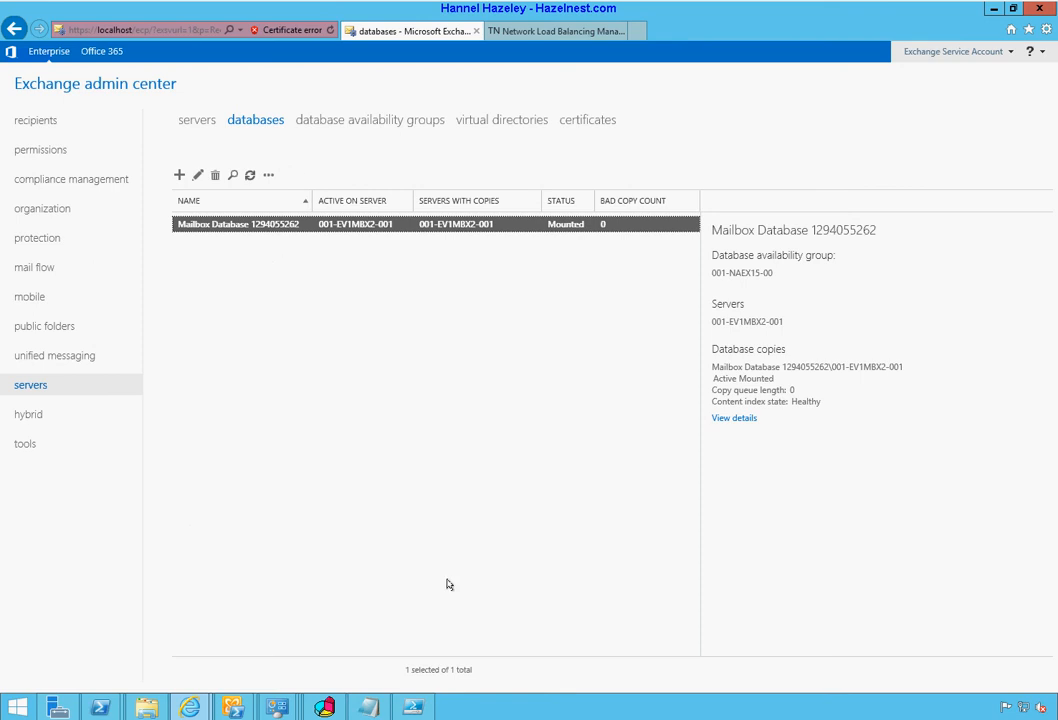
{"action": "left_click", "coordinate": [723, 419]}
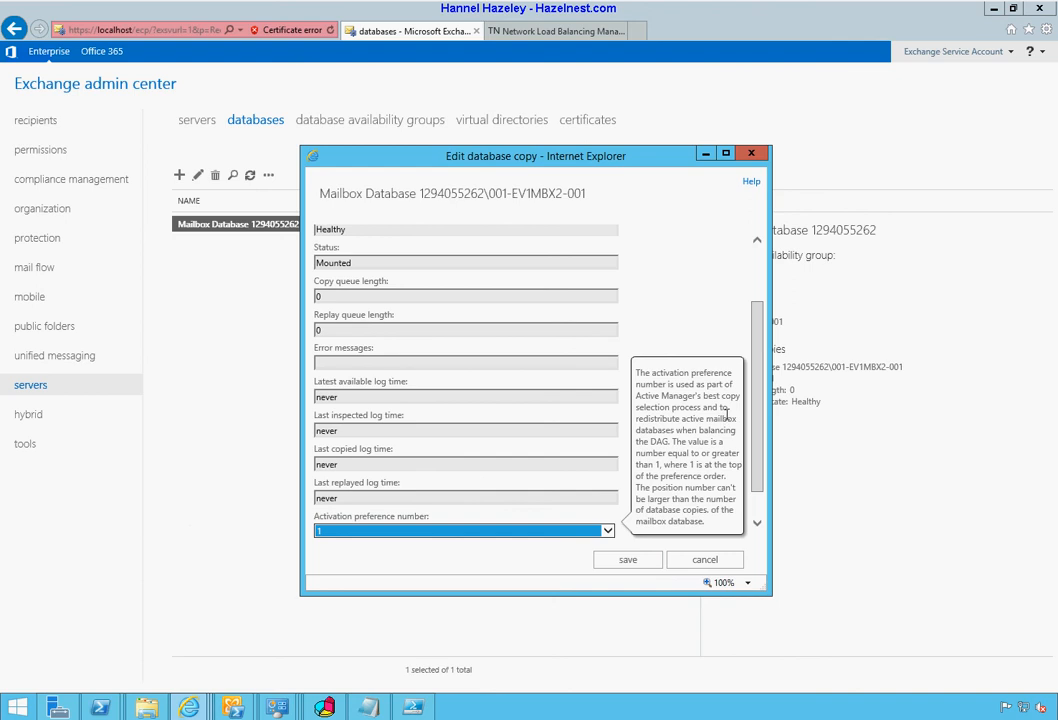
{"action": "left_click", "coordinate": [730, 272]}
{"action": "left_click_drag", "start_coordinate": [750, 369], "coordinate": [753, 560]}
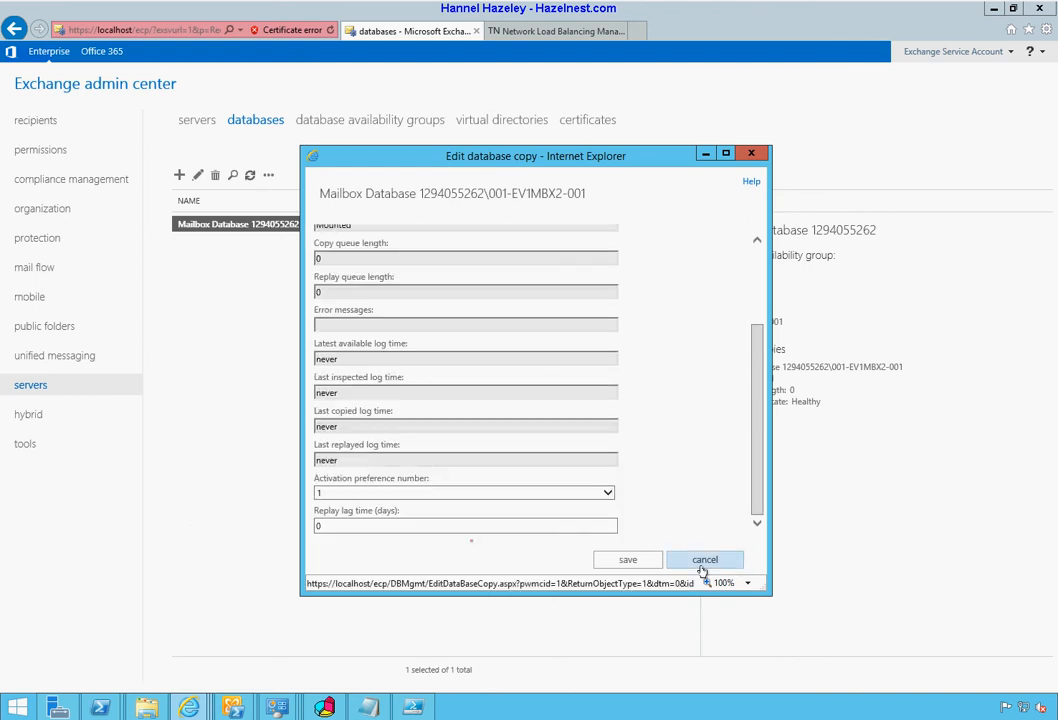
{"action": "left_click", "coordinate": [724, 566]}
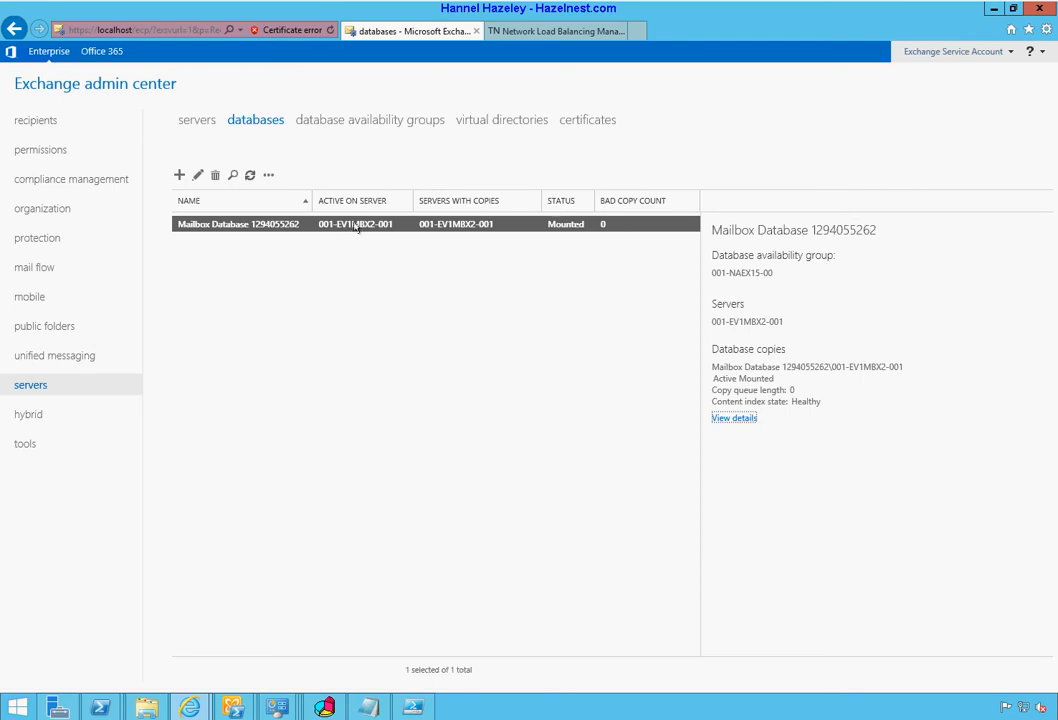
{"action": "left_click", "coordinate": [197, 176]}
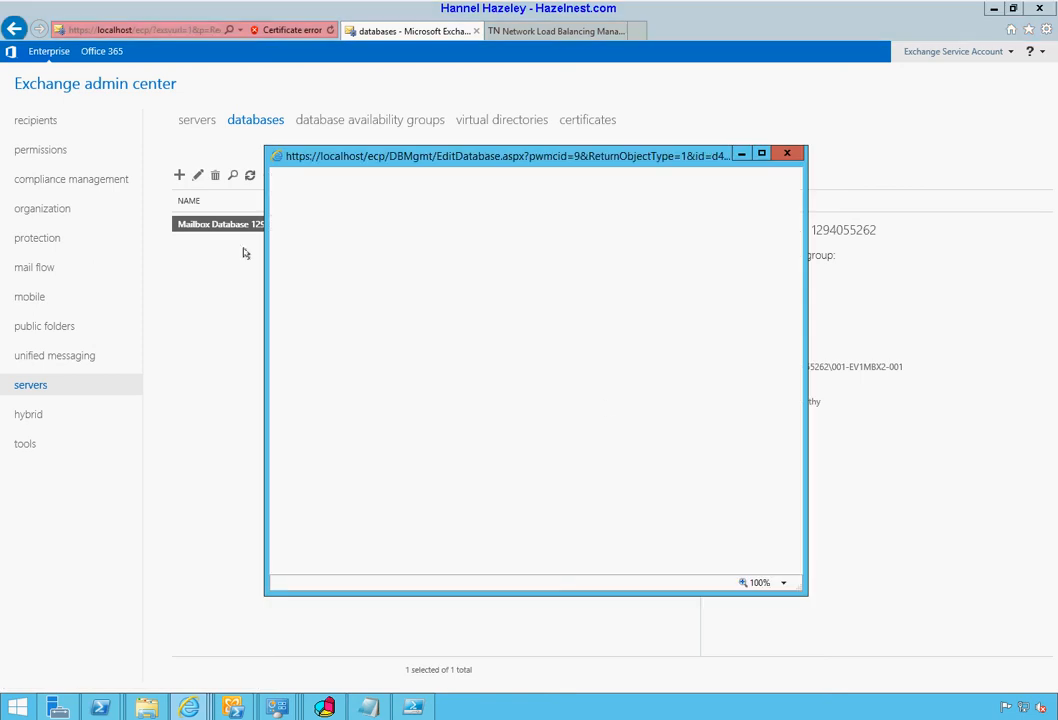
{"action": "left_click", "coordinate": [370, 708]}
{"action": "left_click_drag", "start_coordinate": [428, 158], "coordinate": [251, 158]}
{"action": "left_click_drag", "start_coordinate": [733, 187], "coordinate": [1056, 180]}
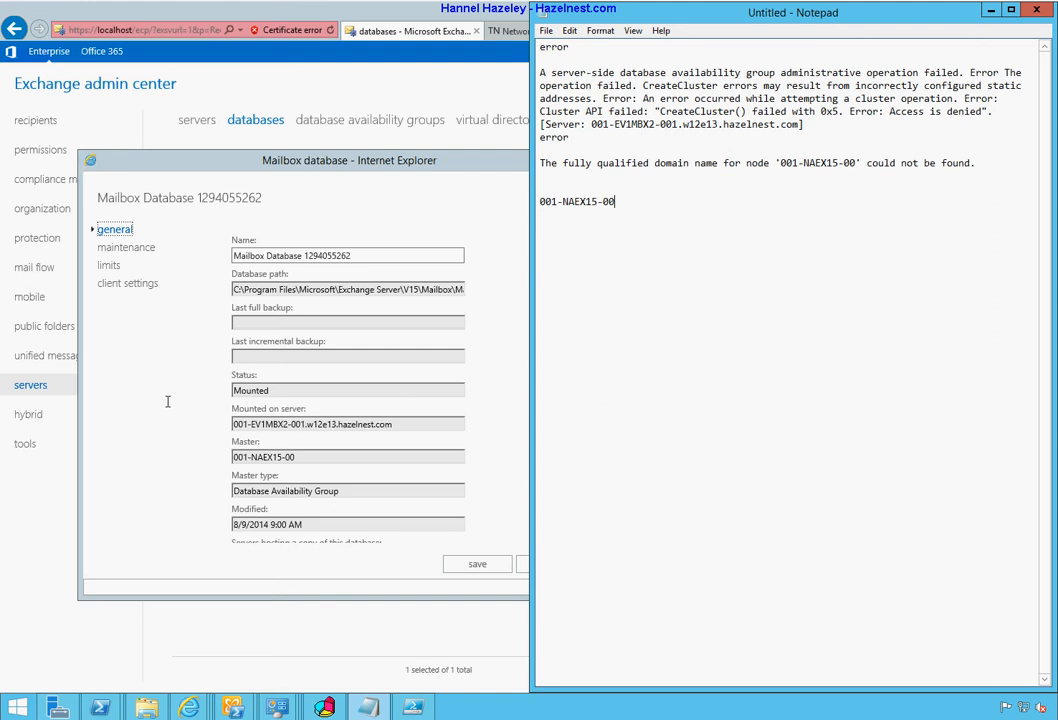
{"action": "left_click", "coordinate": [364, 255]}
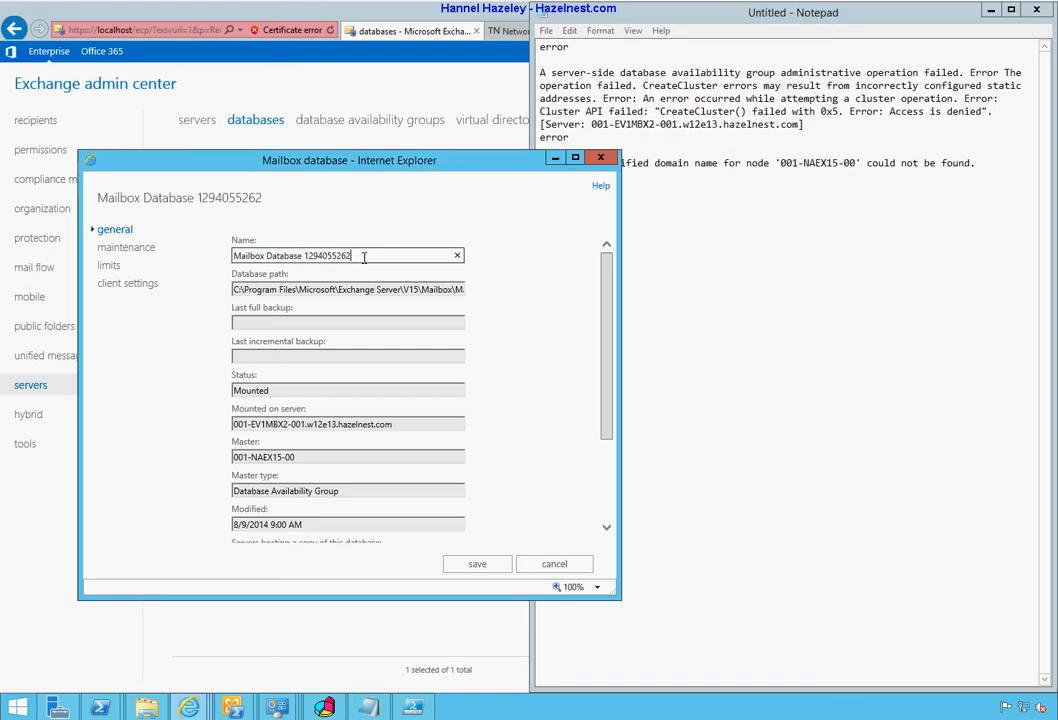
{"action": "right_click", "coordinate": [258, 257]}
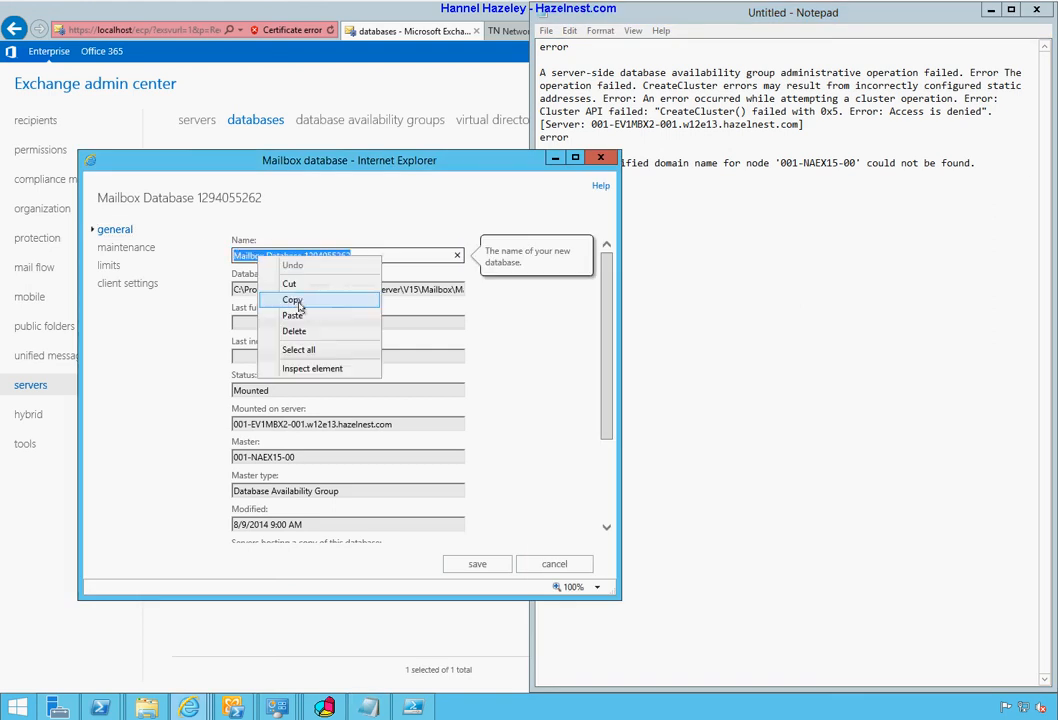
{"action": "left_click", "coordinate": [294, 301]}
{"action": "left_click", "coordinate": [870, 347]}
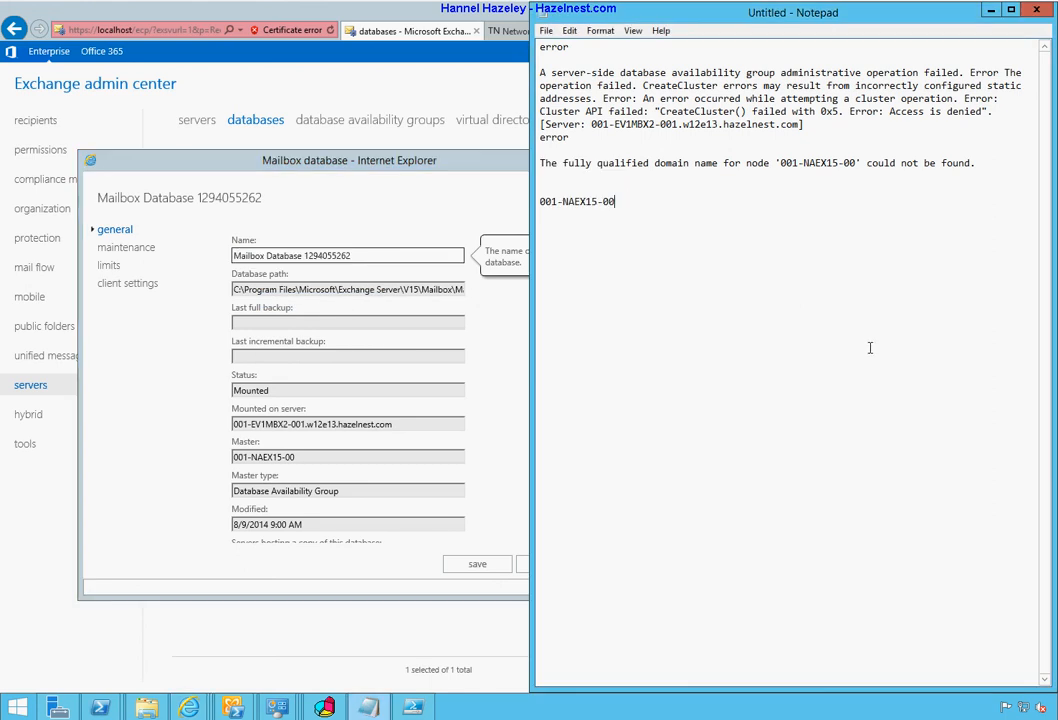
{"action": "key", "text": "Return"}
{"action": "key", "text": "ctrl+v"}
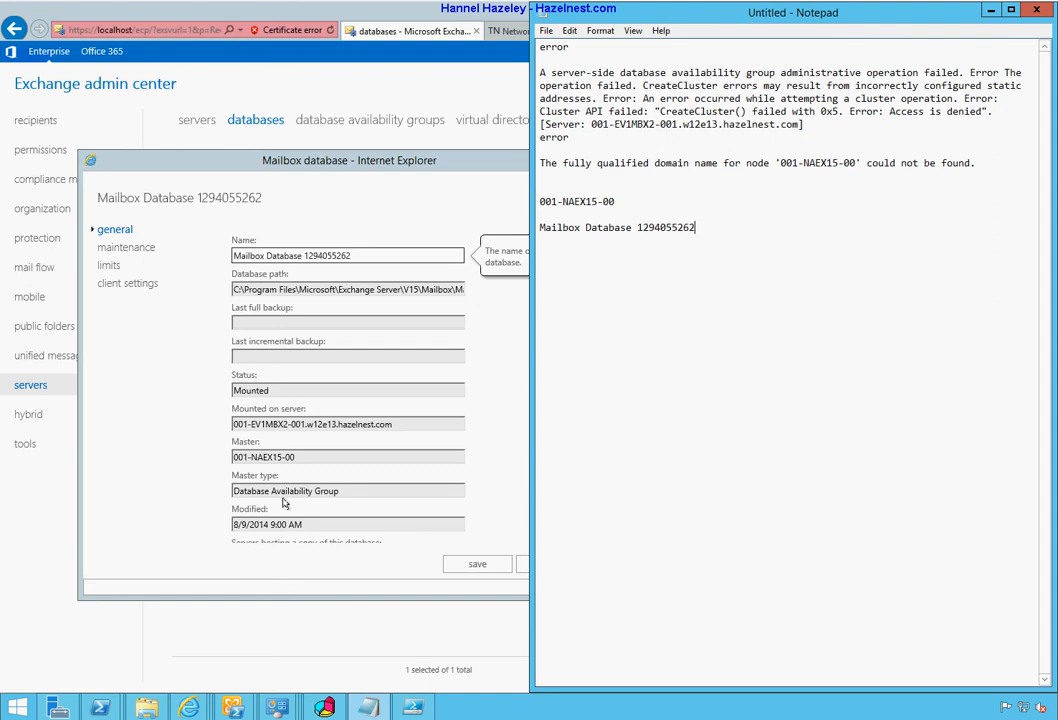
Step: Check the maintenance settings in the mailbox database's properties and return to the database list
{"action": "left_click", "coordinate": [318, 459]}
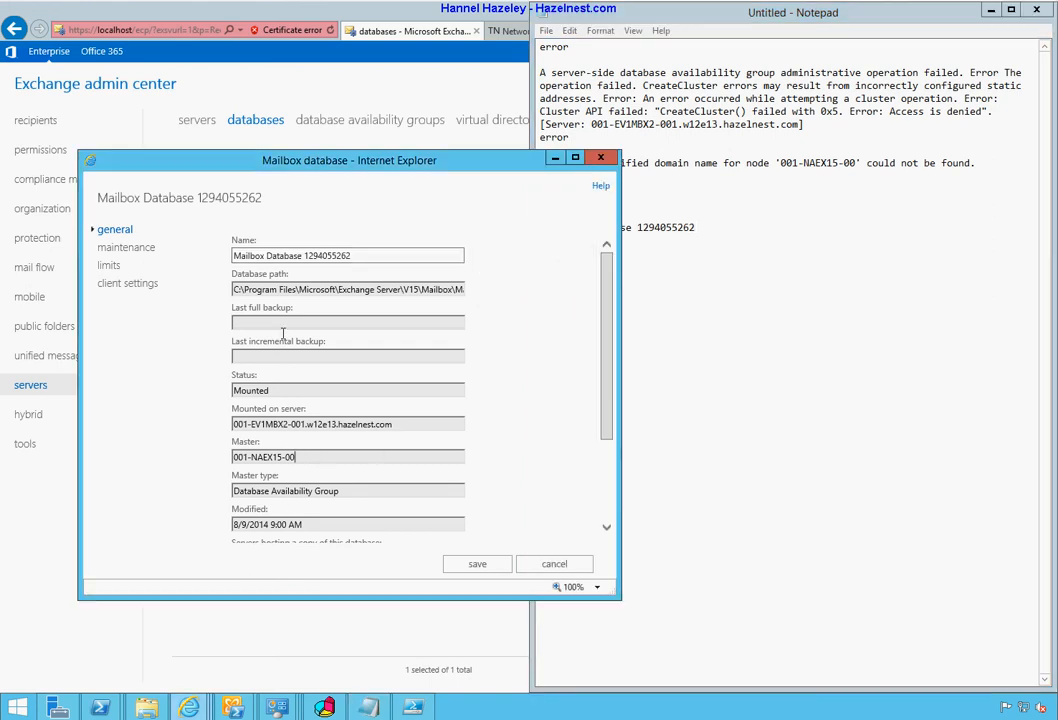
{"action": "left_click", "coordinate": [128, 248]}
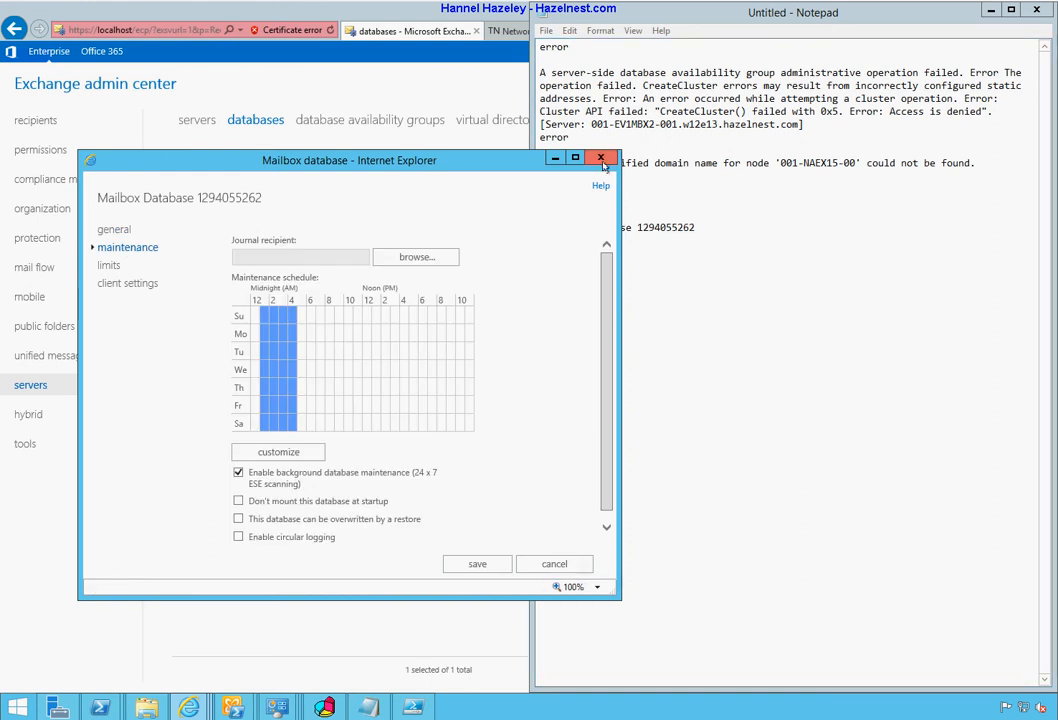
{"action": "left_click", "coordinate": [421, 230]}
{"action": "left_click", "coordinate": [272, 352]}
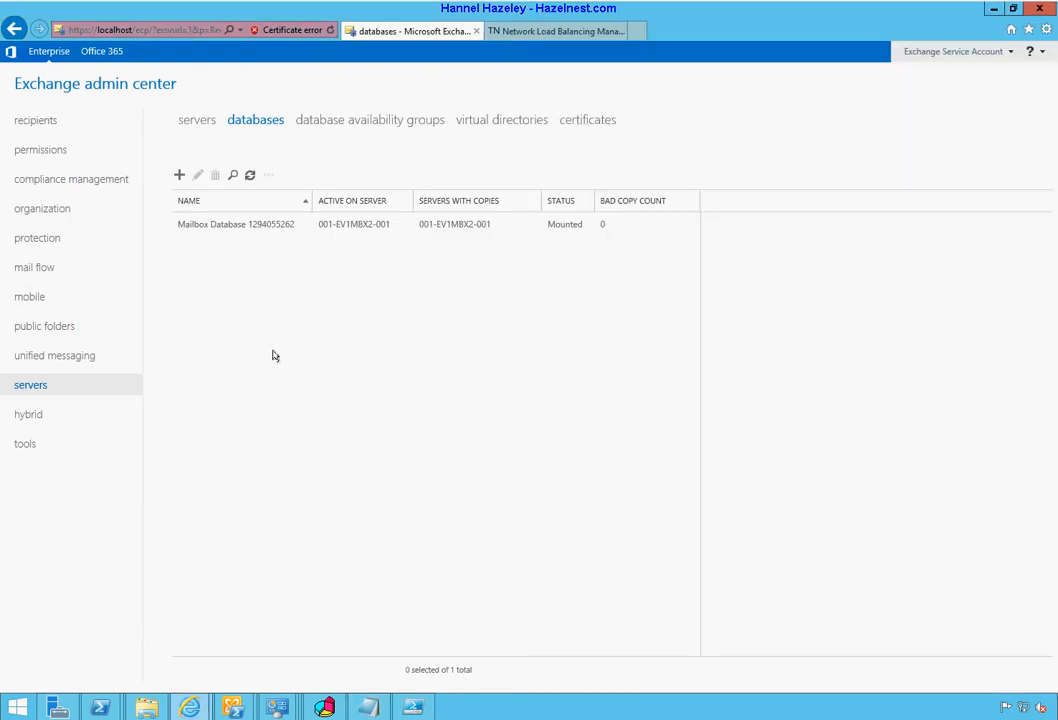
Step: Copy the mailbox server name 001-EV1MBX2-001 from the database copy's details into Notepad, below the database name
{"action": "left_click", "coordinate": [250, 229]}
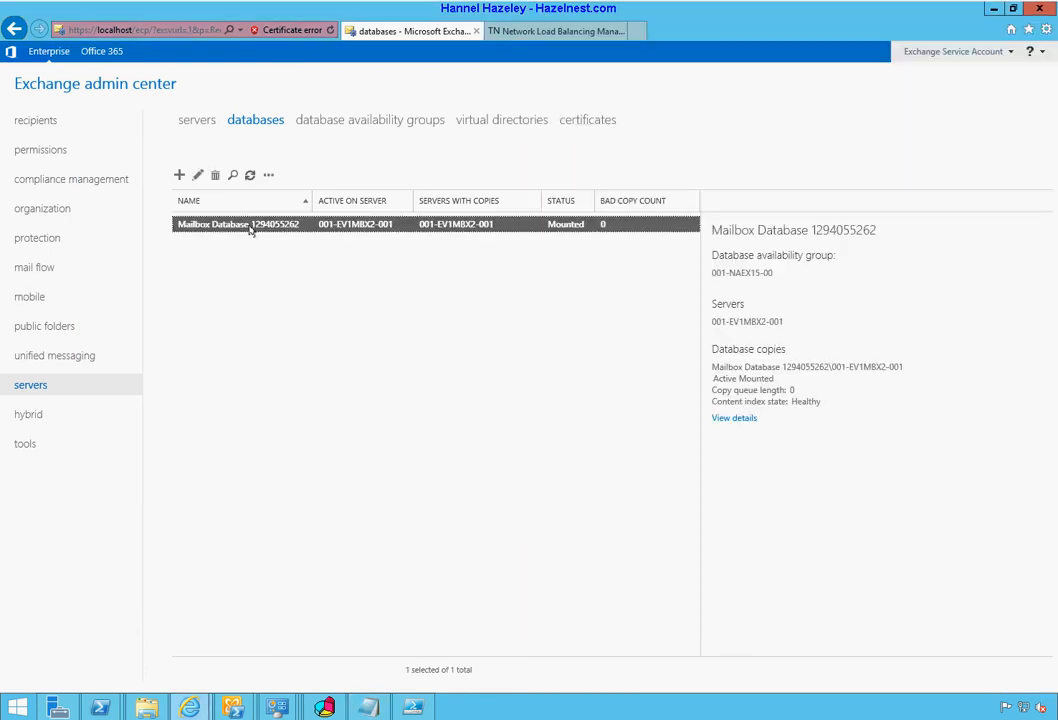
{"action": "left_click", "coordinate": [740, 419]}
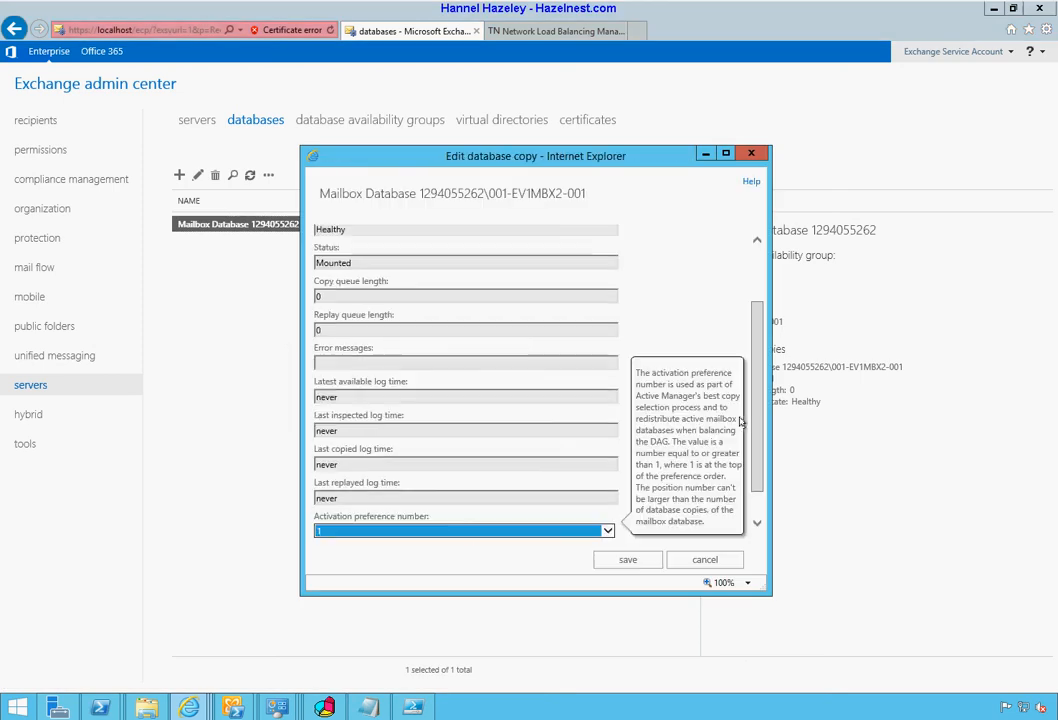
{"action": "left_click", "coordinate": [479, 361]}
{"action": "scroll", "coordinate": [499, 373], "scroll_direction": "up", "scroll_amount": 2}
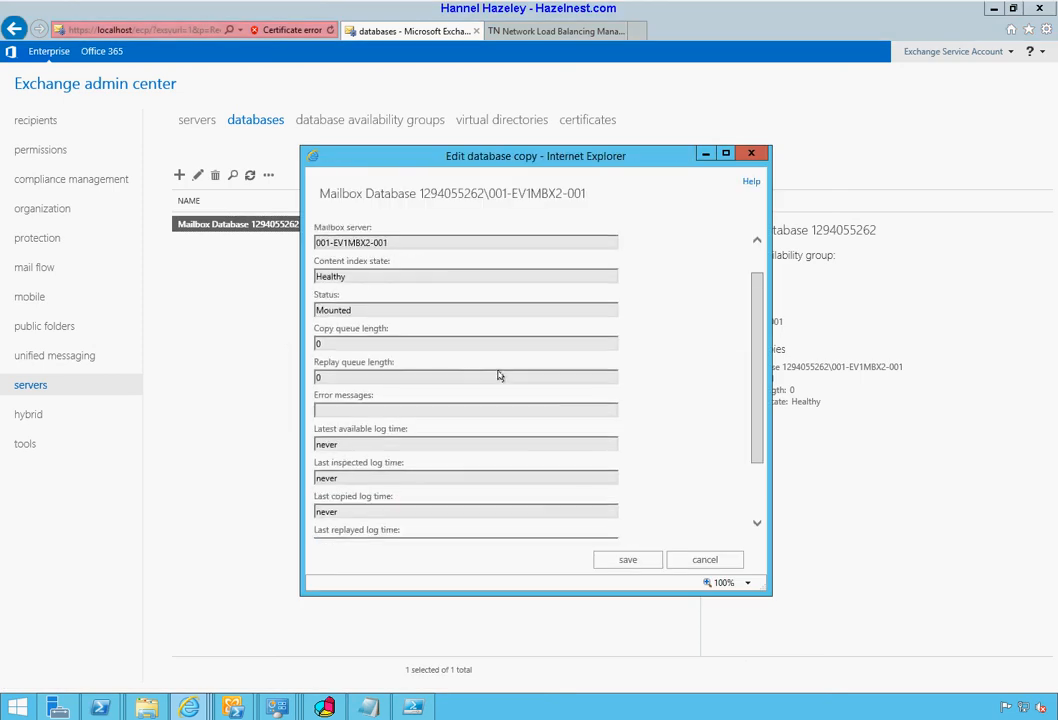
{"action": "scroll", "coordinate": [499, 373], "scroll_direction": "down", "scroll_amount": 2}
{"action": "scroll", "coordinate": [499, 374], "scroll_direction": "down", "scroll_amount": 1}
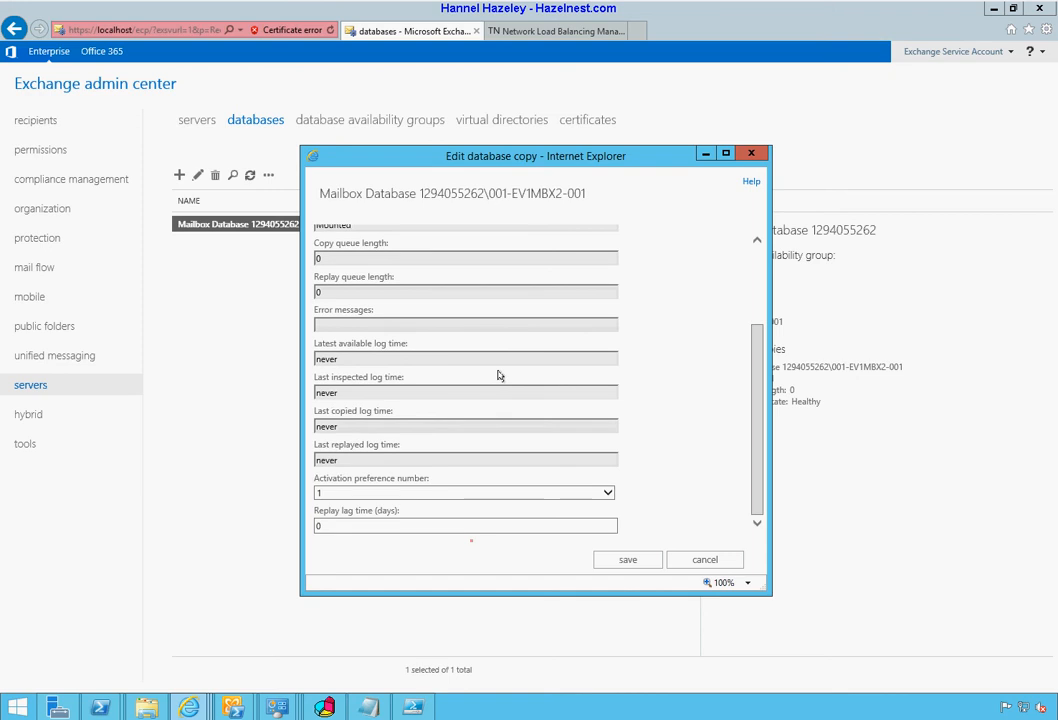
{"action": "scroll", "coordinate": [499, 374], "scroll_direction": "up", "scroll_amount": 3}
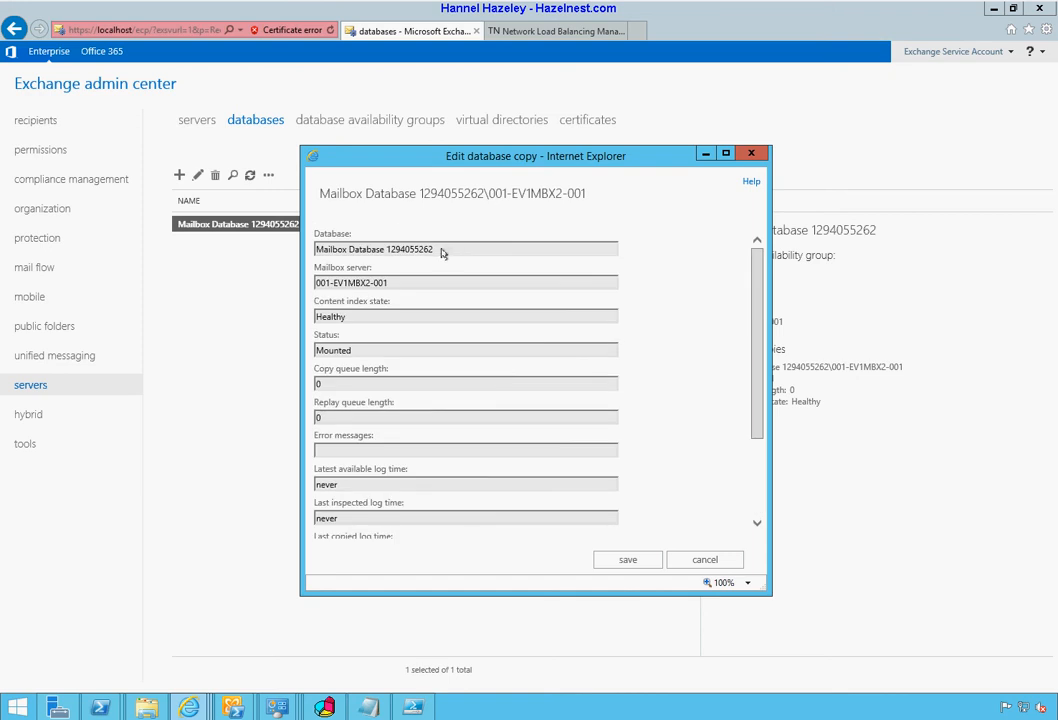
{"action": "left_click_drag", "start_coordinate": [399, 285], "coordinate": [300, 280]}
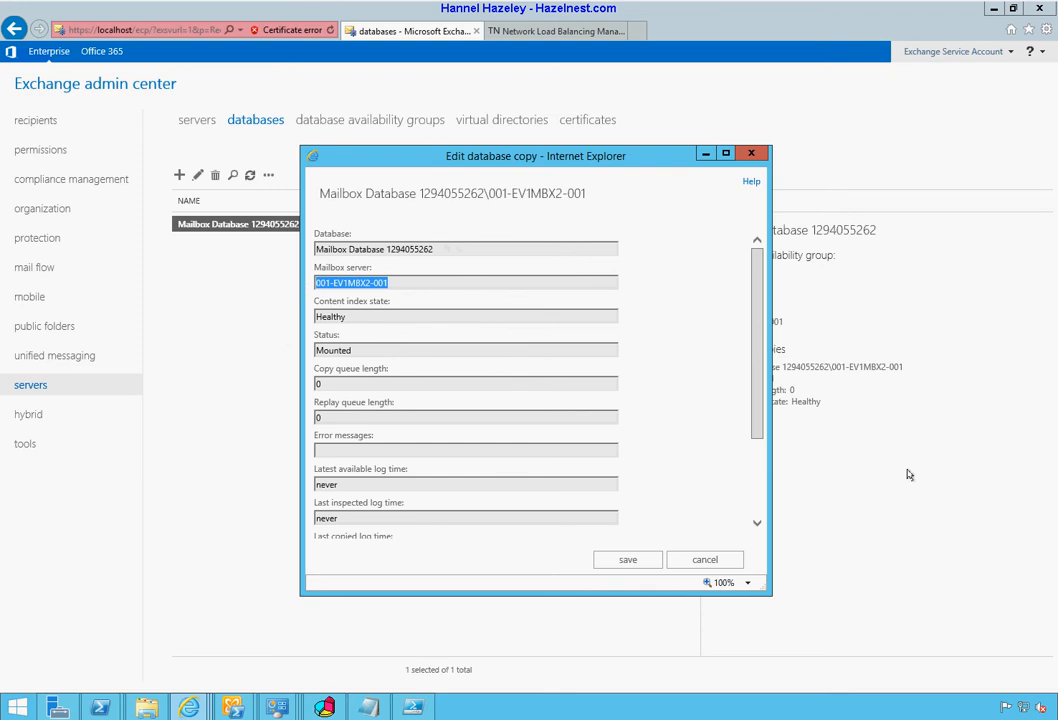
{"action": "left_click", "coordinate": [368, 707]}
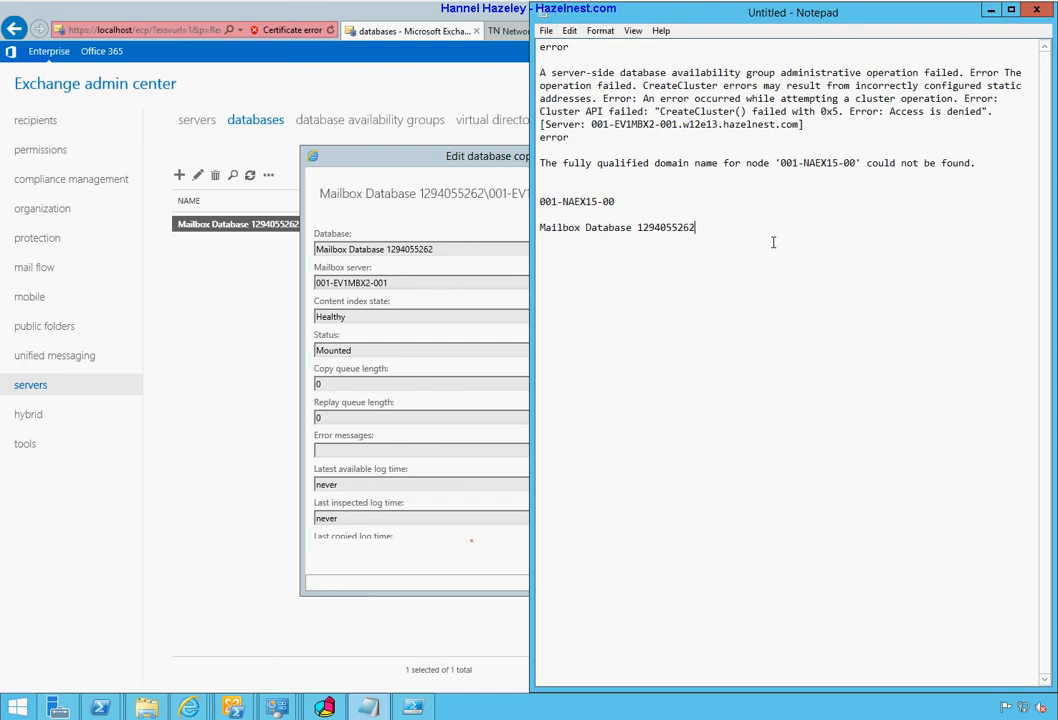
{"action": "key", "text": "Return"}
{"action": "key", "text": "Return"}
{"action": "key", "text": "ctrl+v"}
{"action": "left_click", "coordinate": [251, 302]}
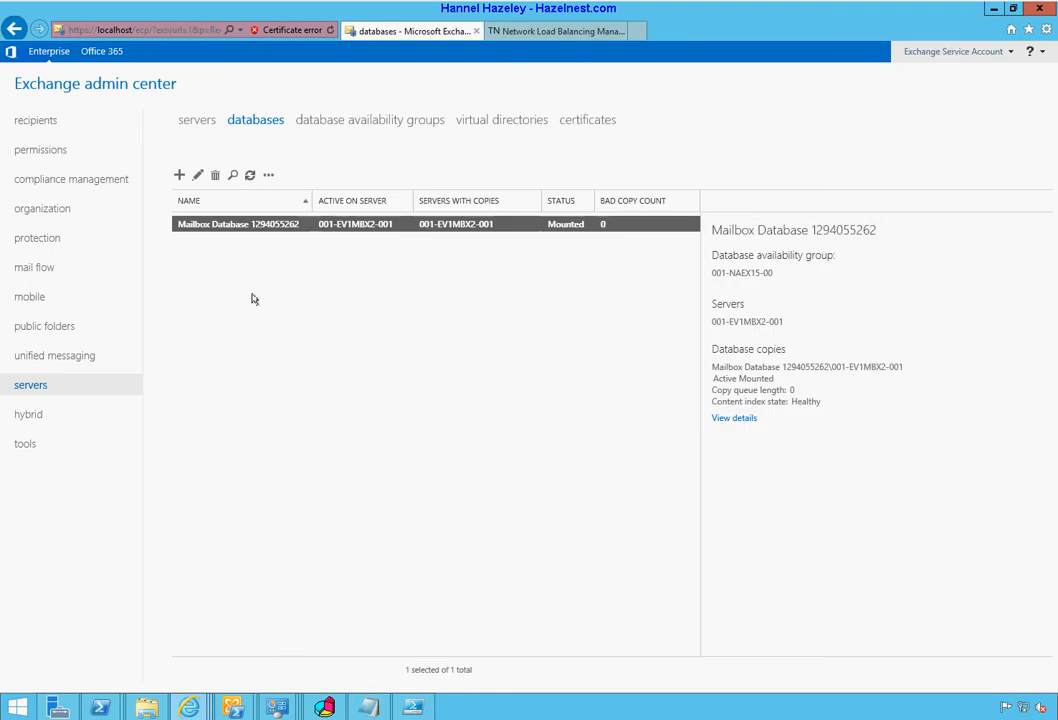
{"action": "double_click", "coordinate": [217, 226]}
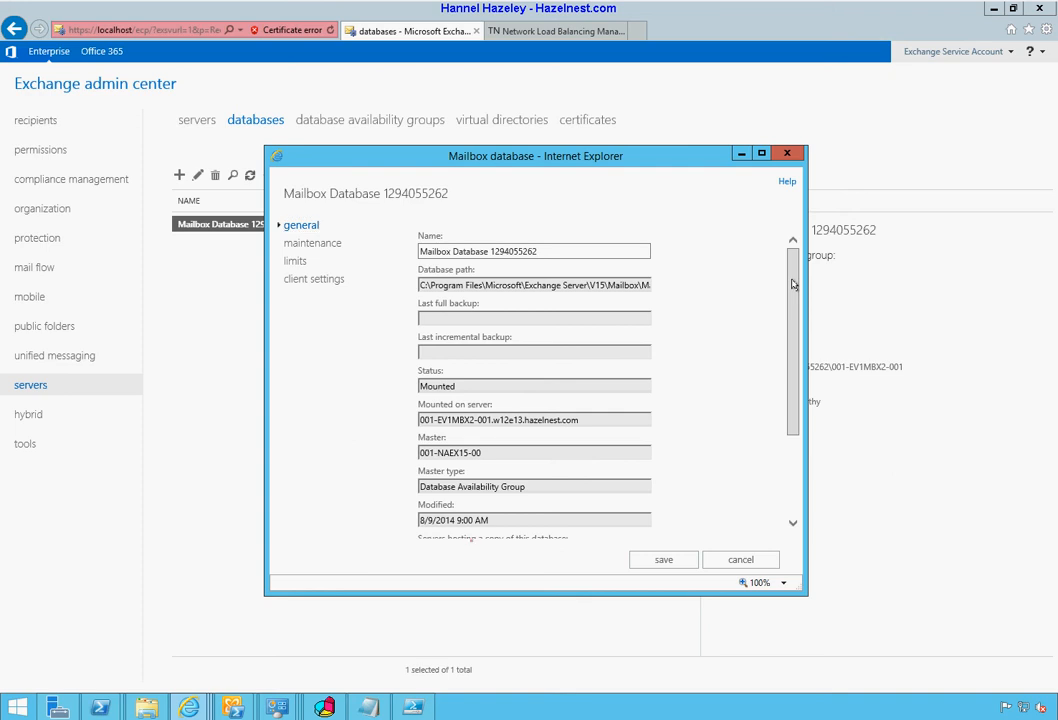
{"action": "left_click_drag", "start_coordinate": [792, 285], "coordinate": [789, 406]}
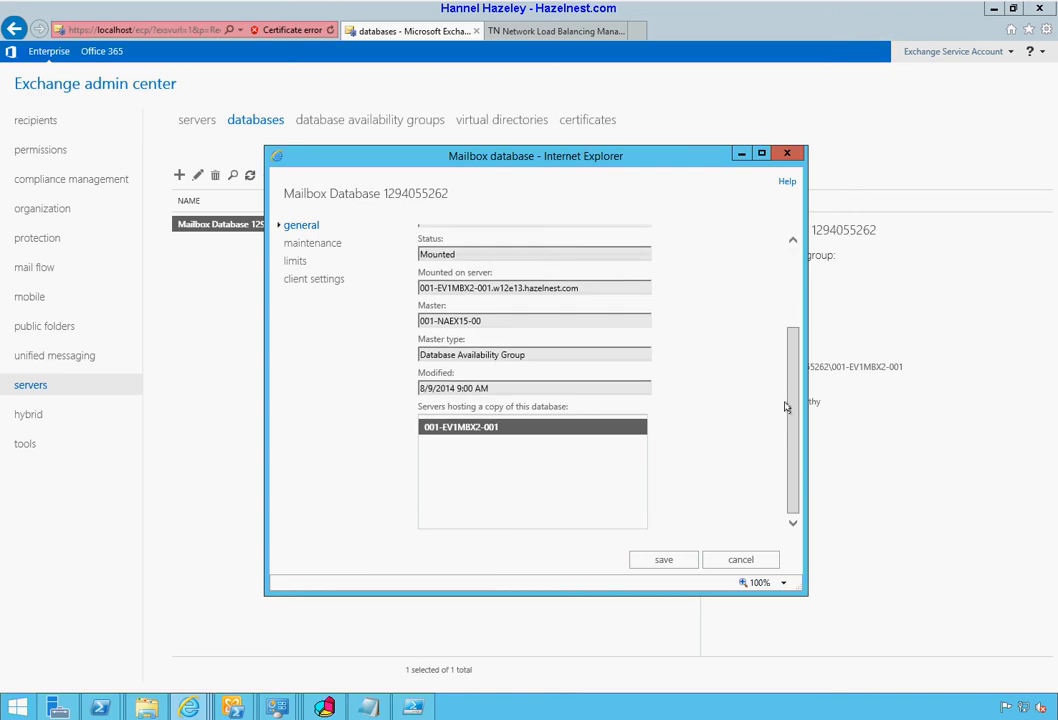
Step: Review the maintenance, limits and client settings in the mailbox database's properties, then close them without saving
{"action": "left_click", "coordinate": [583, 479]}
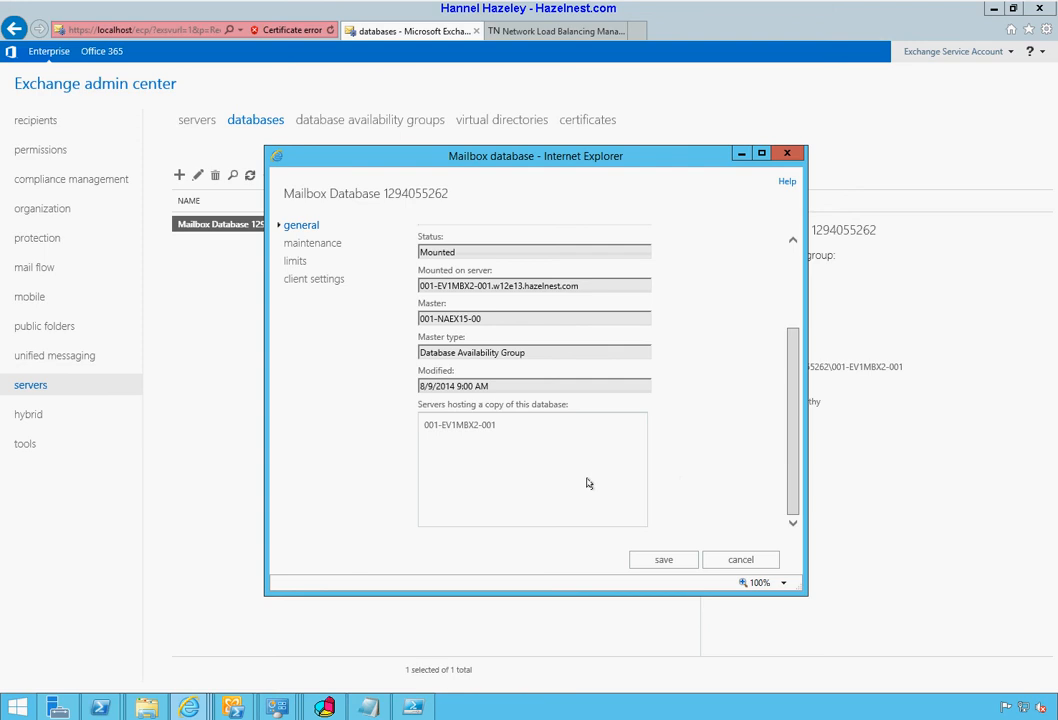
{"action": "left_click", "coordinate": [303, 248]}
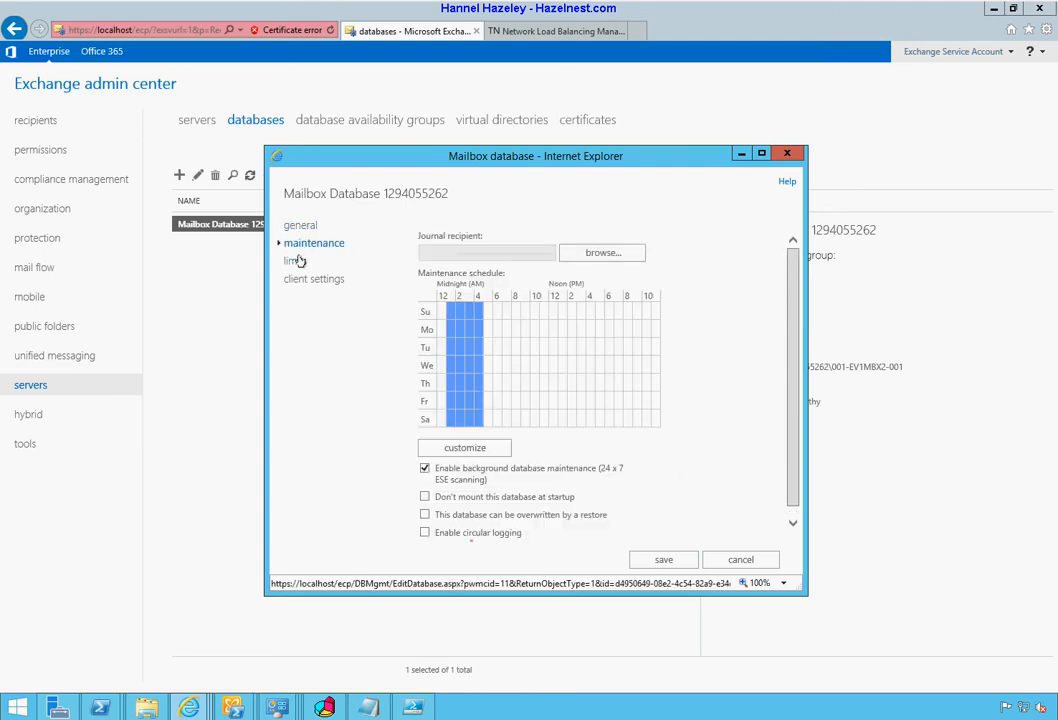
{"action": "left_click", "coordinate": [298, 260]}
{"action": "left_click", "coordinate": [310, 283]}
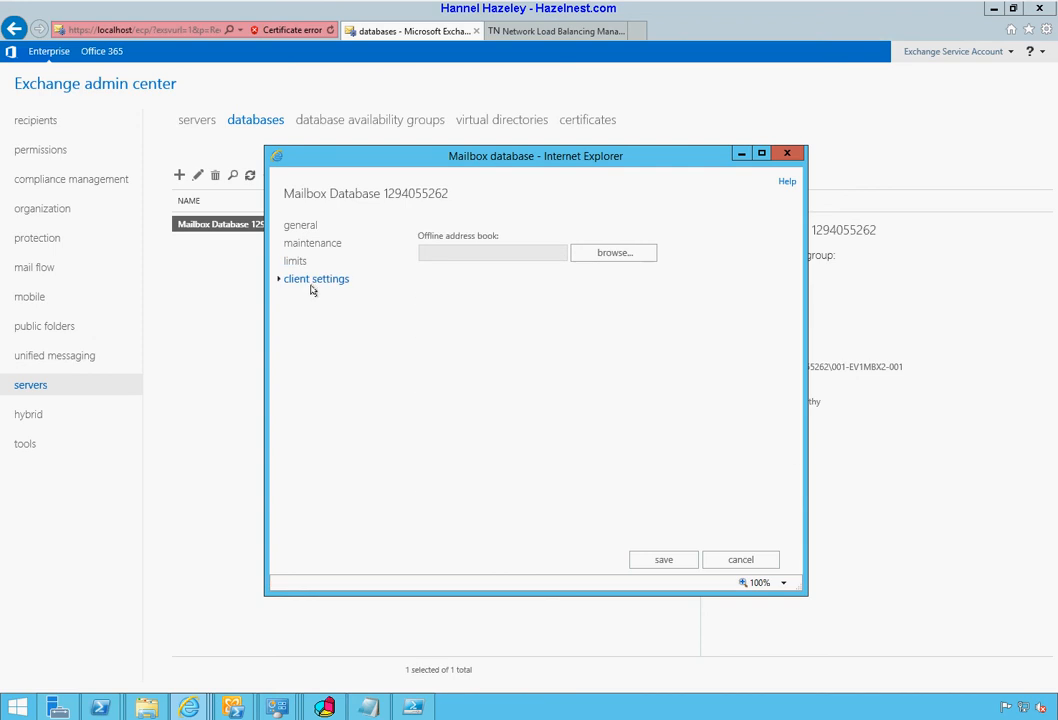
{"action": "left_click", "coordinate": [744, 560]}
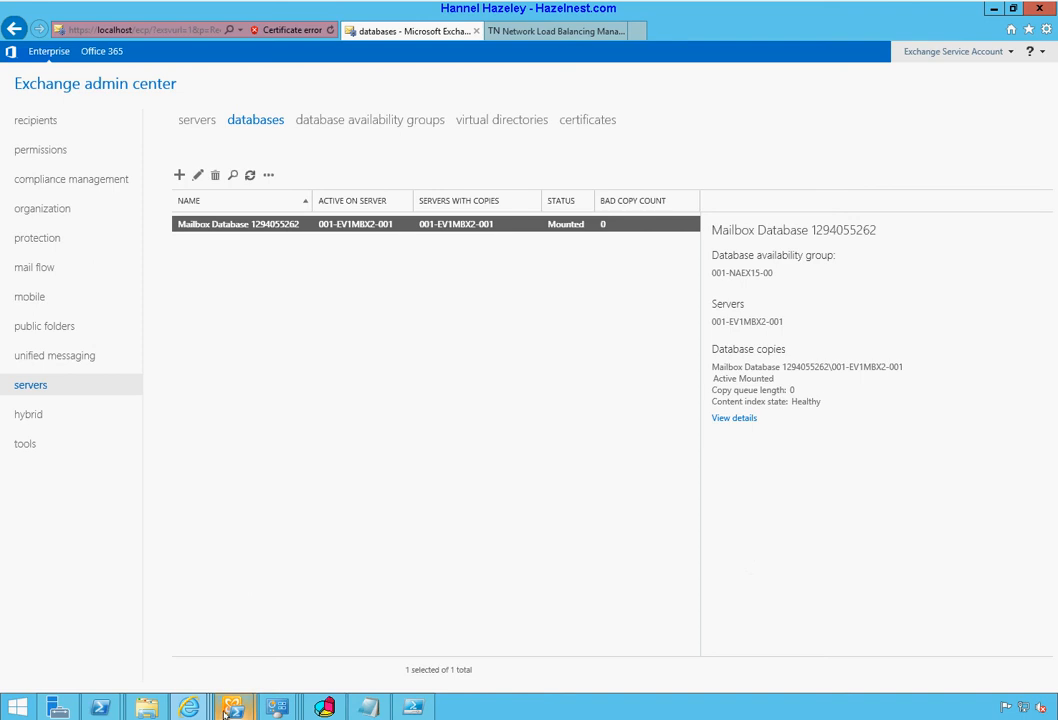
Step: Switch to the Exchange Management Shell alongside Notepad and begin an Add-MailboxDatabaseCopy command with the -MailboxServer parameter
{"action": "mouse_move", "coordinate": [232, 708]}
{"action": "left_click", "coordinate": [153, 544]}
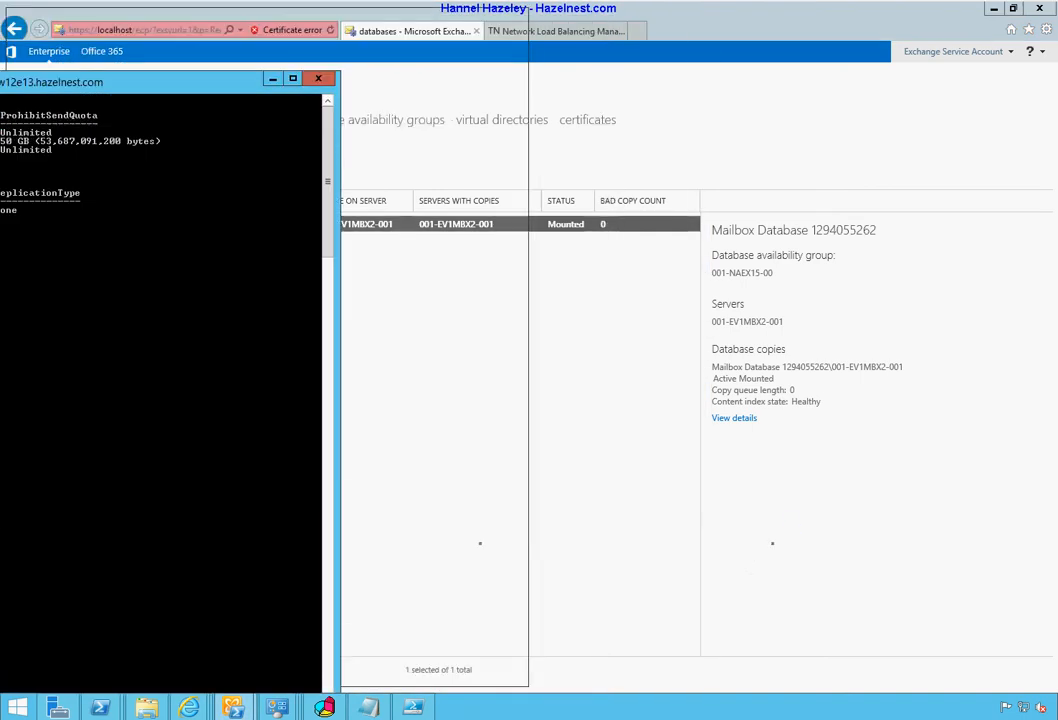
{"action": "left_click", "coordinate": [369, 707]}
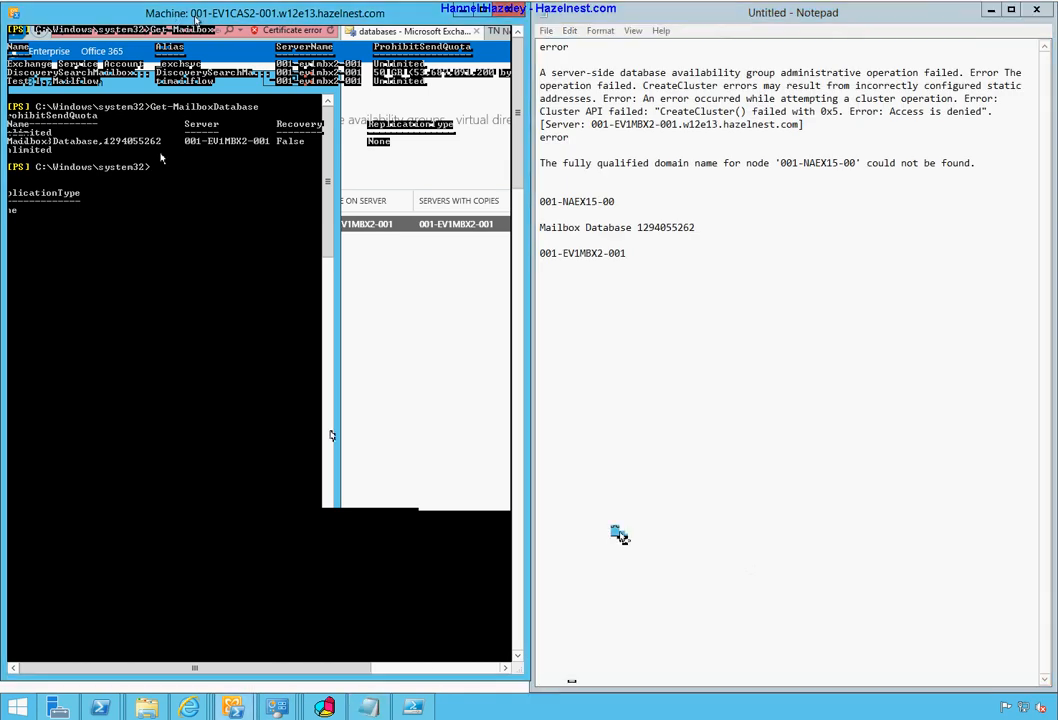
{"action": "type", "text": "c"}
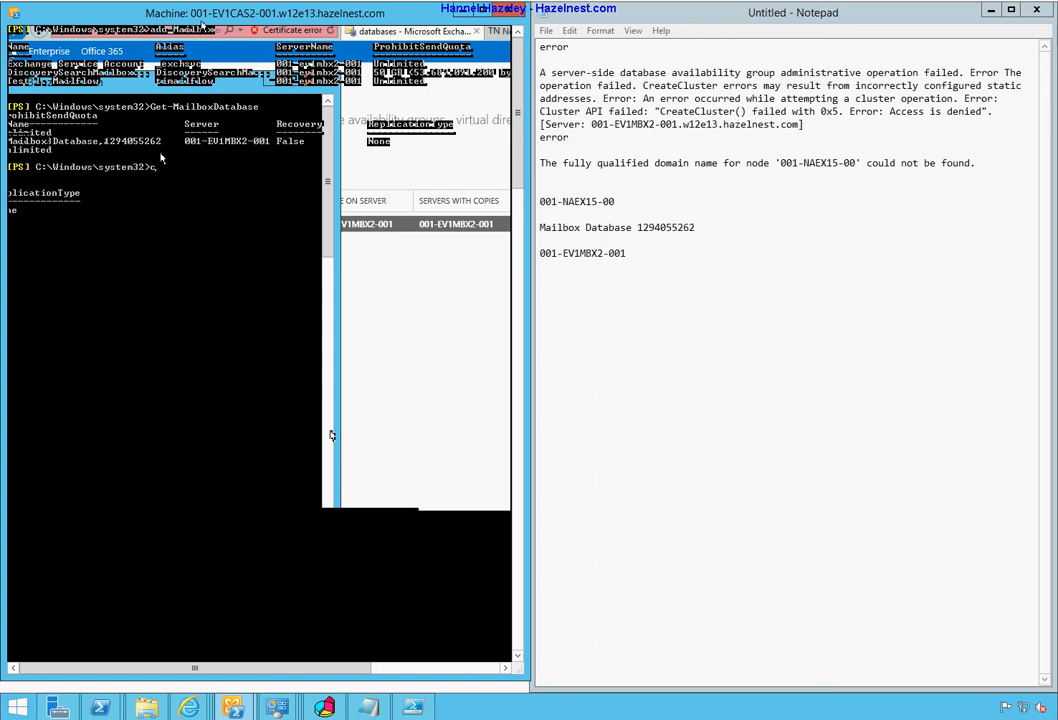
{"action": "key", "text": "Tab"}
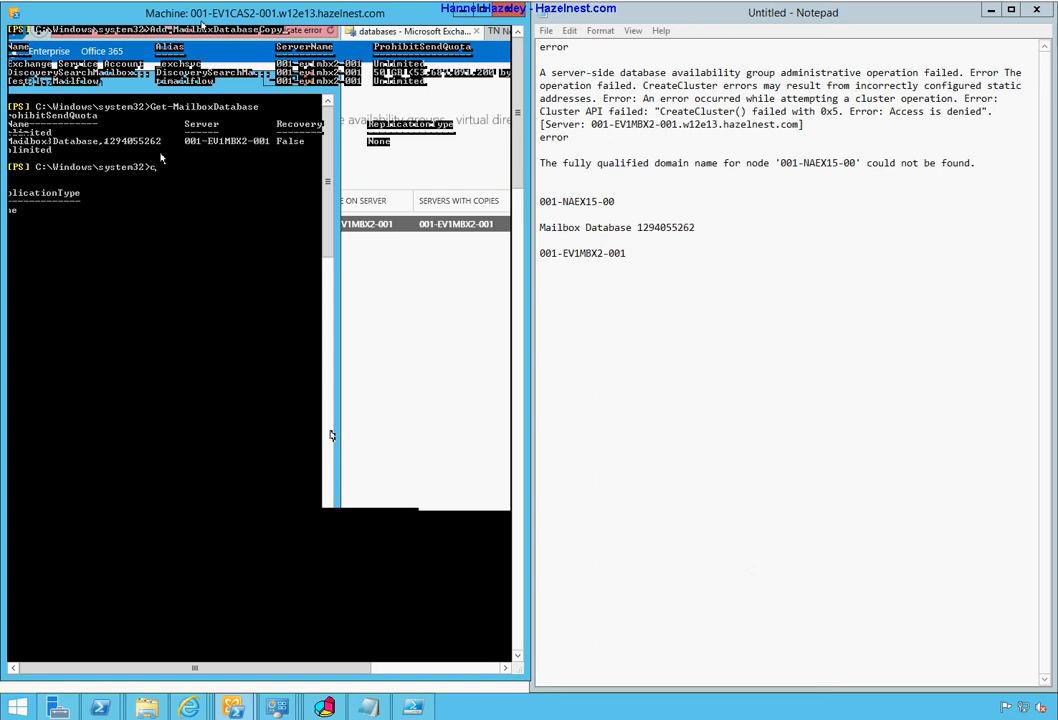
{"action": "type", "text": "-SeedingPostponed"}
{"action": "key", "text": "Tab"}
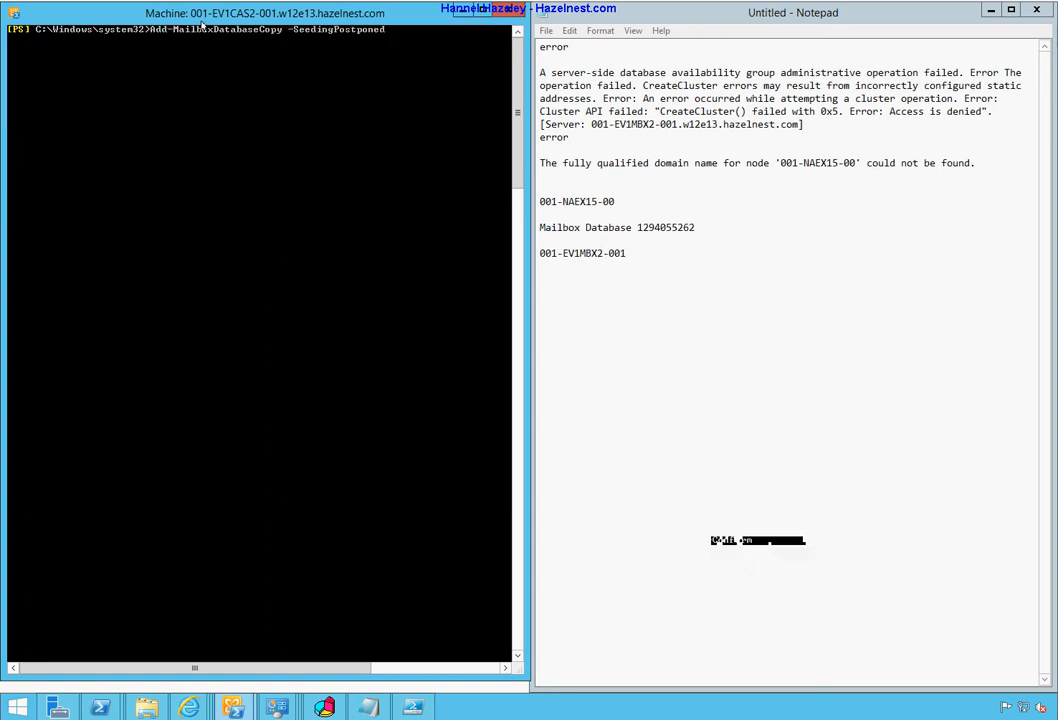
{"action": "key", "text": "Tab"}
{"action": "key", "text": "Tab"}
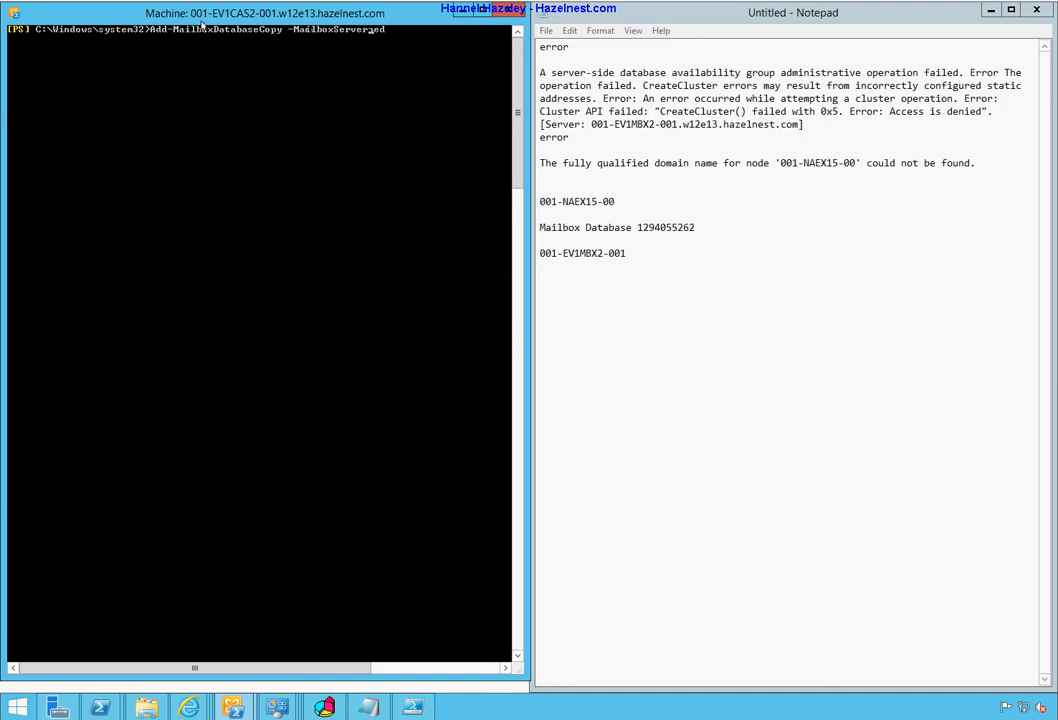
Step: Change the mailbox server name in the Notepad notes to 001-EV1MMR2-001
{"action": "left_click", "coordinate": [603, 254]}
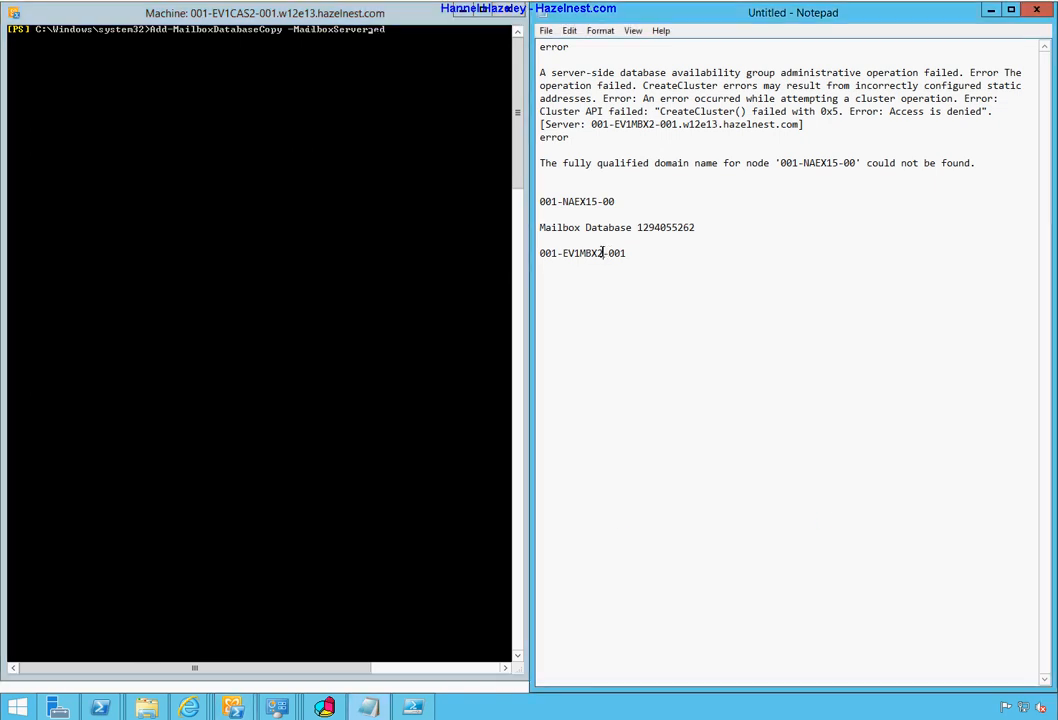
{"action": "key", "text": "BackSpace"}
{"action": "key", "text": "BackSpace"}
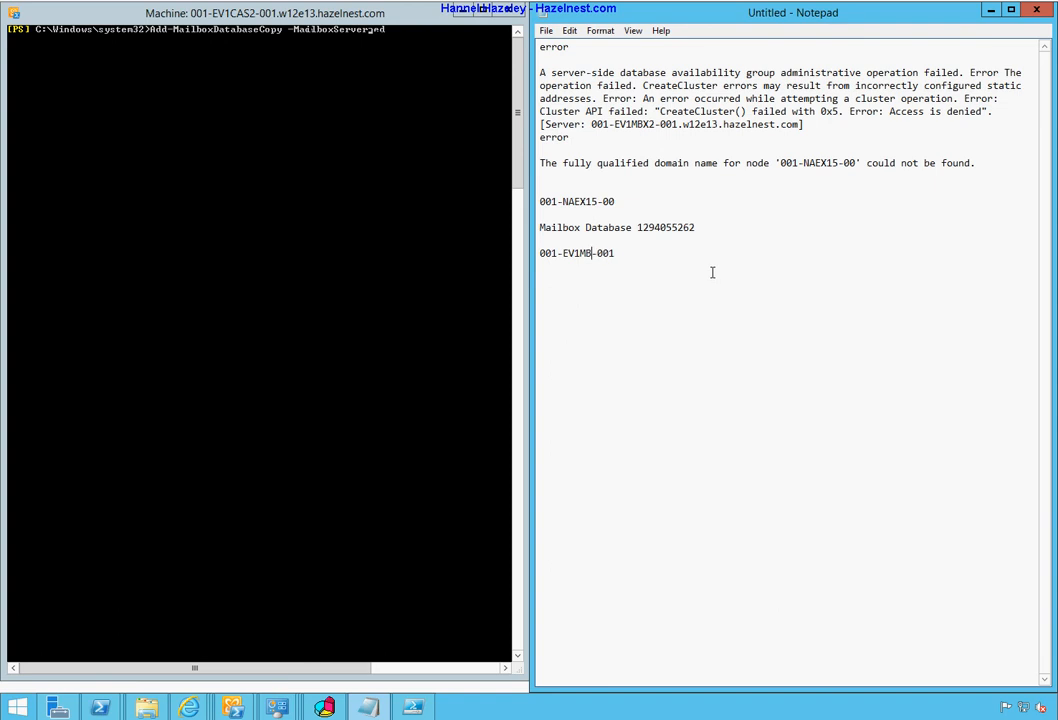
{"action": "key", "text": "BackSpace"}
{"action": "type", "text": "MR2"}
Step: Copy the edited server name 001-EV1MMR2-001 from Notepad into the shell command as the -MailboxServer value
{"action": "left_click_drag", "start_coordinate": [645, 255], "coordinate": [537, 253]}
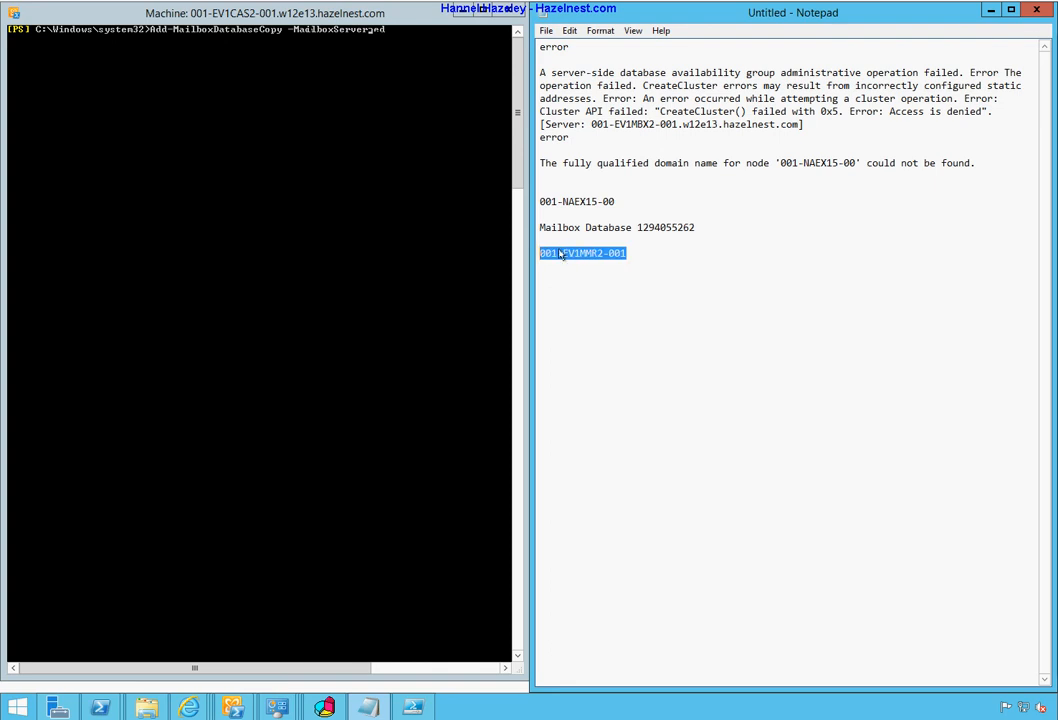
{"action": "right_click", "coordinate": [553, 255]}
{"action": "left_click", "coordinate": [593, 296]}
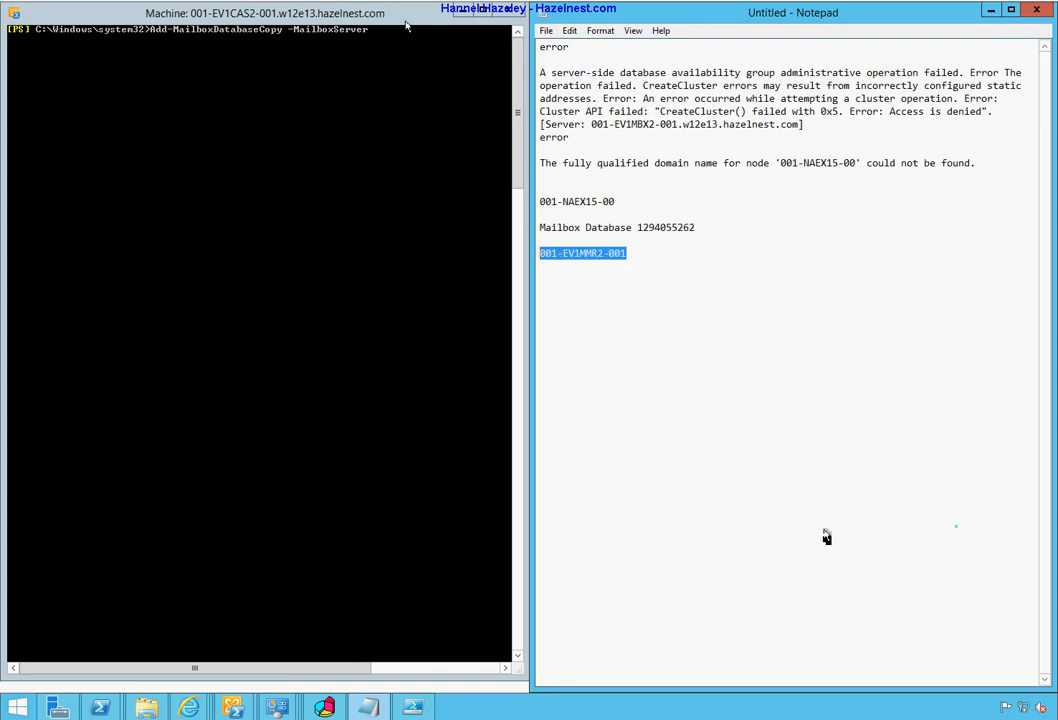
{"action": "left_click", "coordinate": [407, 19]}
{"action": "right_click", "coordinate": [406, 102]}
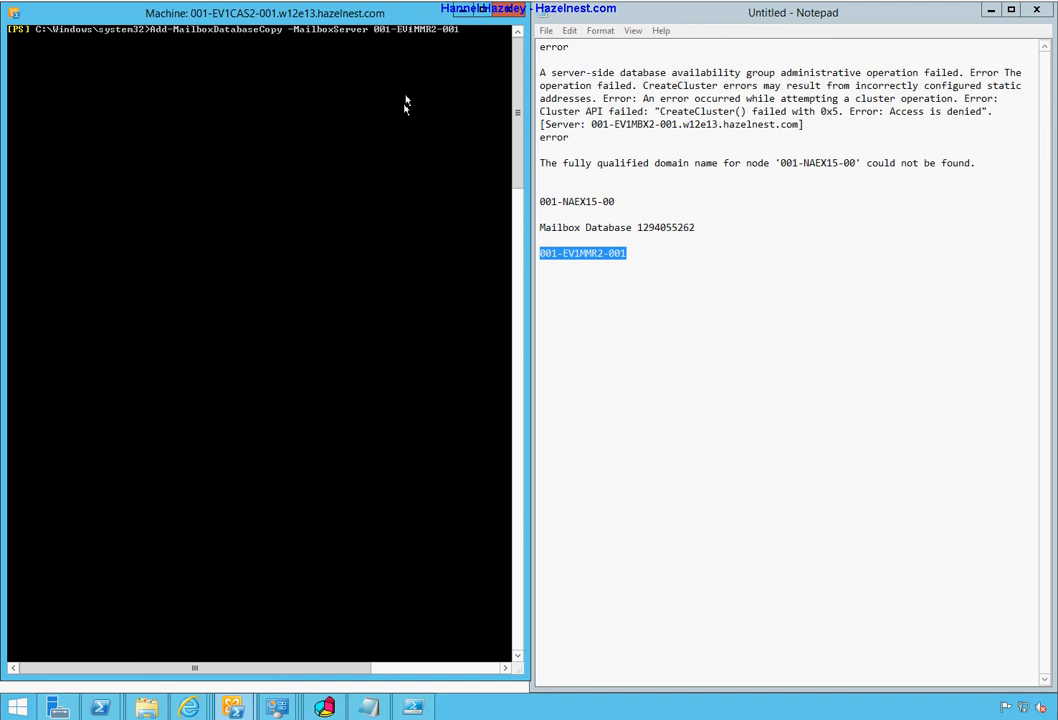
Step: Add the -Identity parameter to the Add-MailboxDatabaseCopy command
{"action": "type", "text": "-"}
{"action": "type", "text": "Seeding"}
{"action": "key", "text": "Tab"}
{"action": "key", "text": "Tab"}
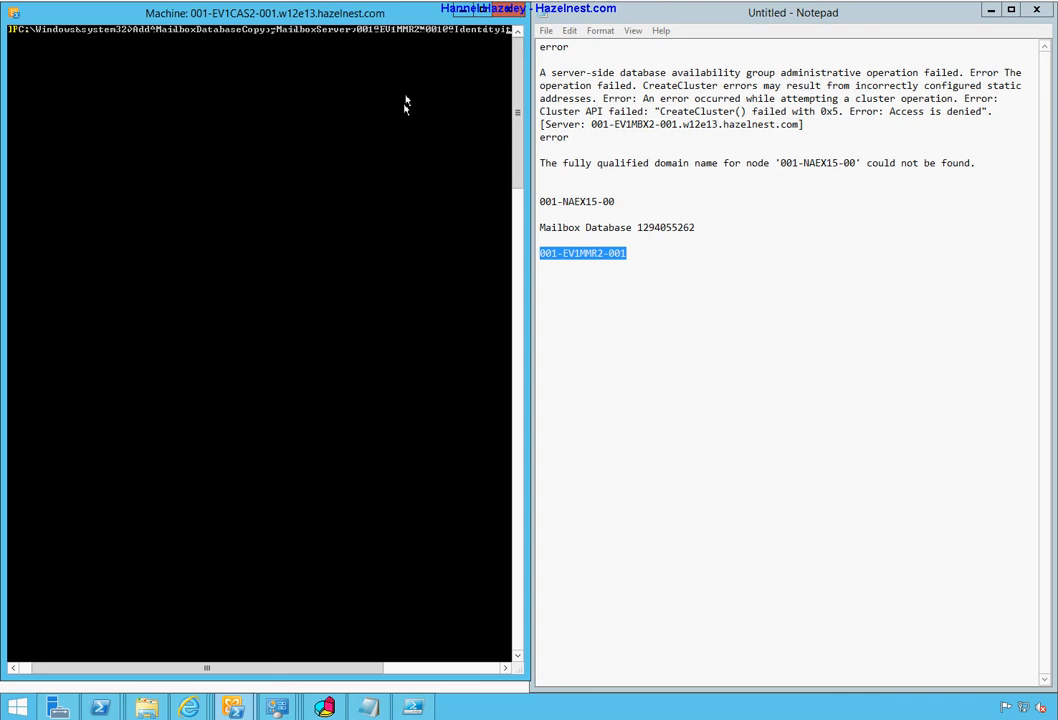
{"action": "left_click", "coordinate": [703, 227]}
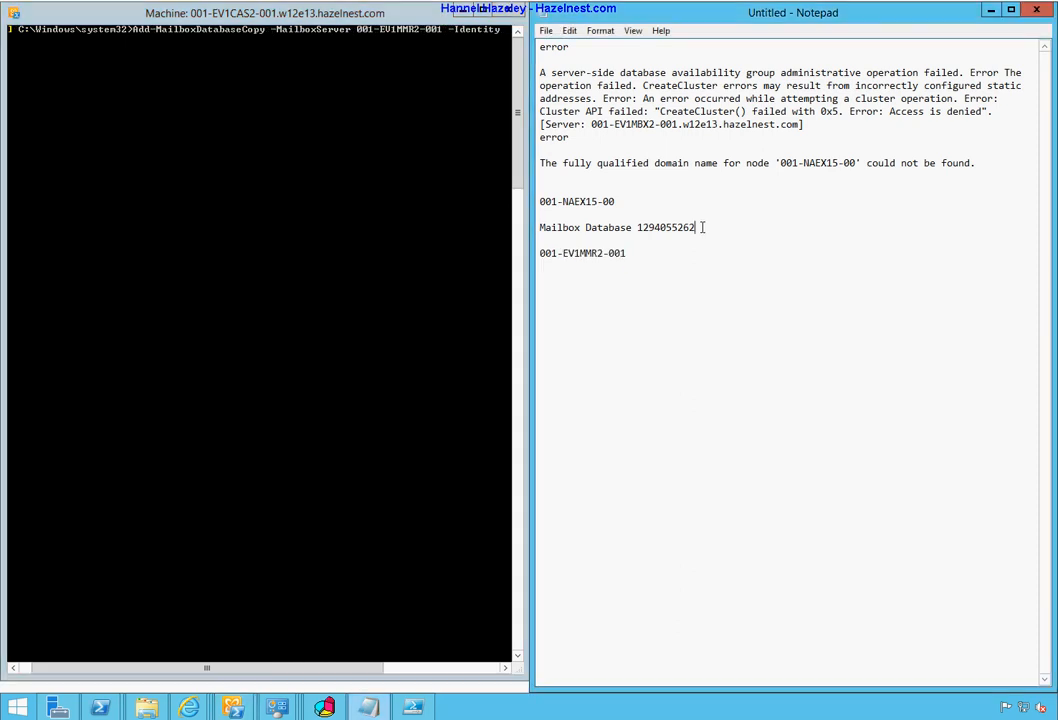
{"action": "type", "text": "\""}
{"action": "left_click", "coordinate": [540, 227]}
{"action": "type", "text": "\""}
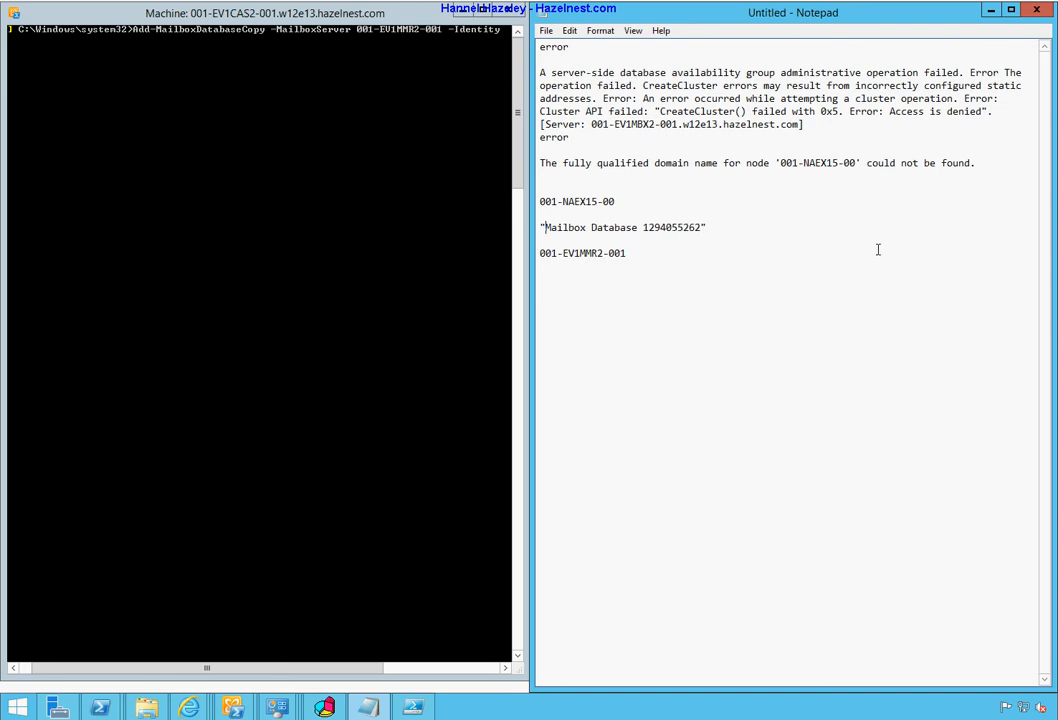
{"action": "left_click_drag", "start_coordinate": [707, 227], "coordinate": [540, 227]}
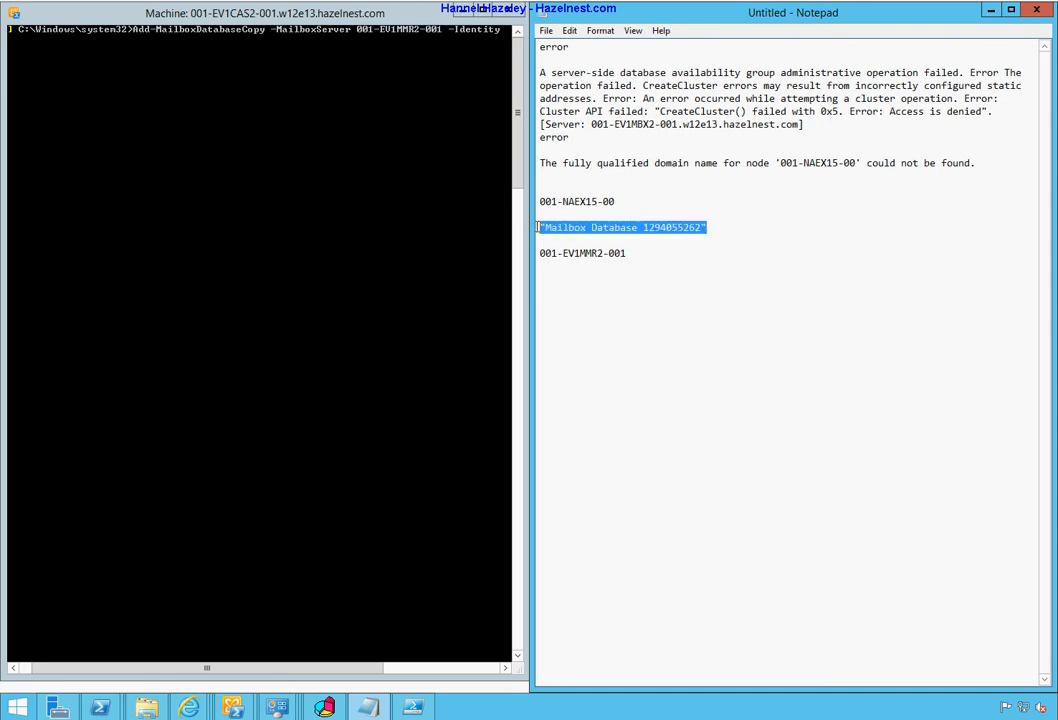
{"action": "right_click", "coordinate": [556, 224]}
{"action": "left_click", "coordinate": [610, 271]}
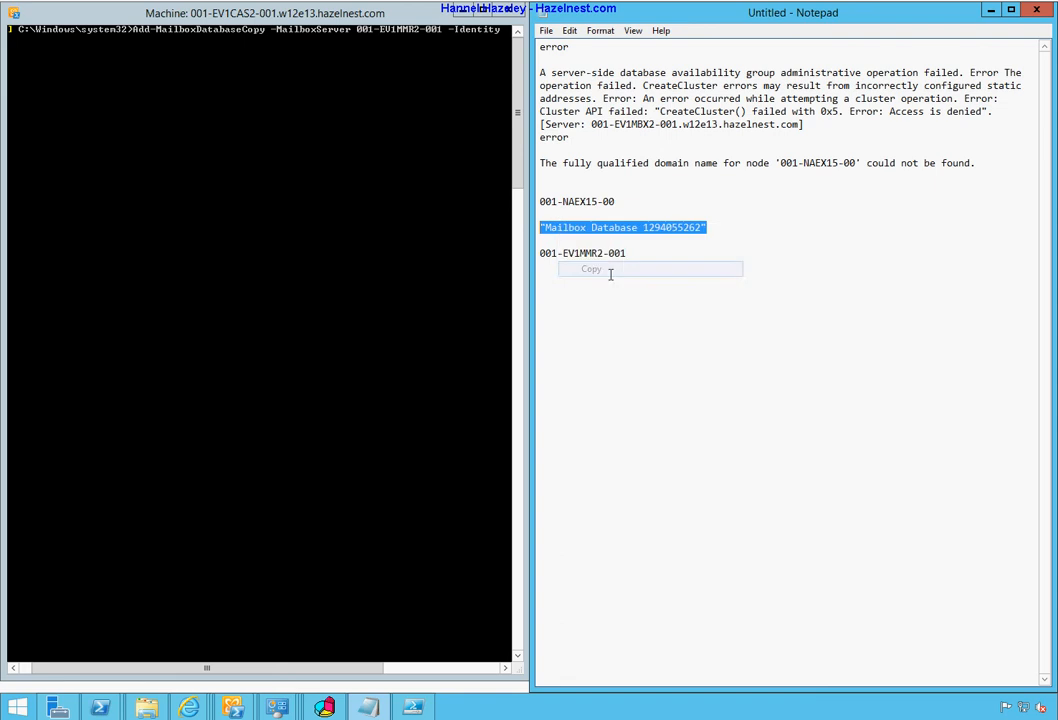
{"action": "right_click", "coordinate": [476, 163]}
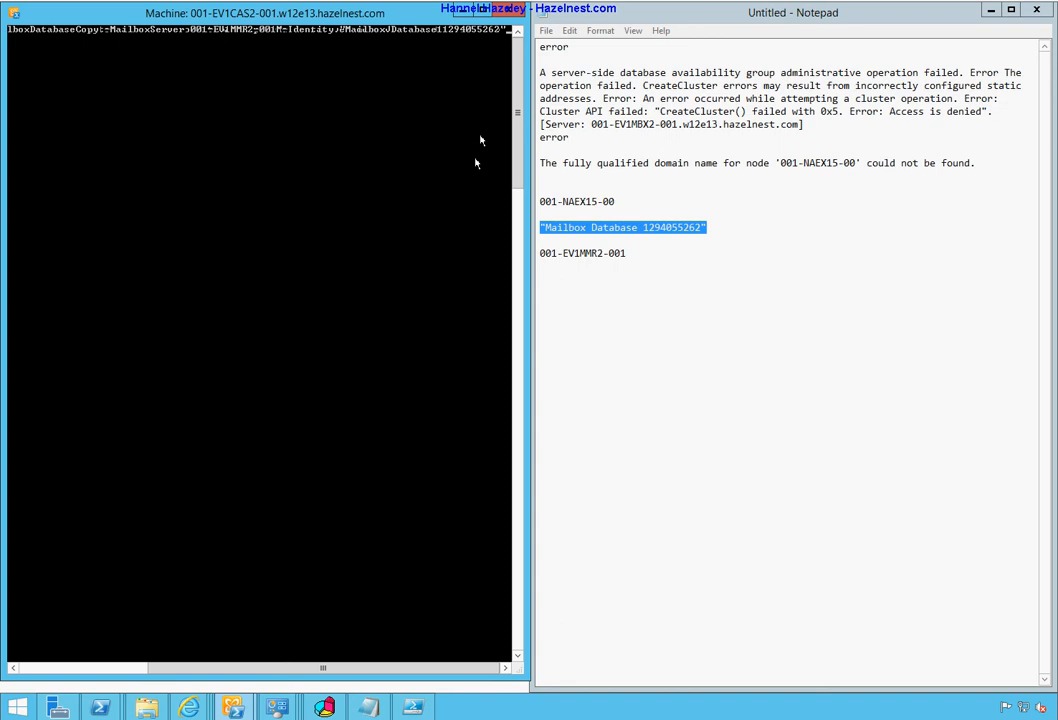
Step: Complete the command with -ActivationPreference 2 and -WhatIf, and run it to simulate adding the database copy
{"action": "key", "text": "Return"}
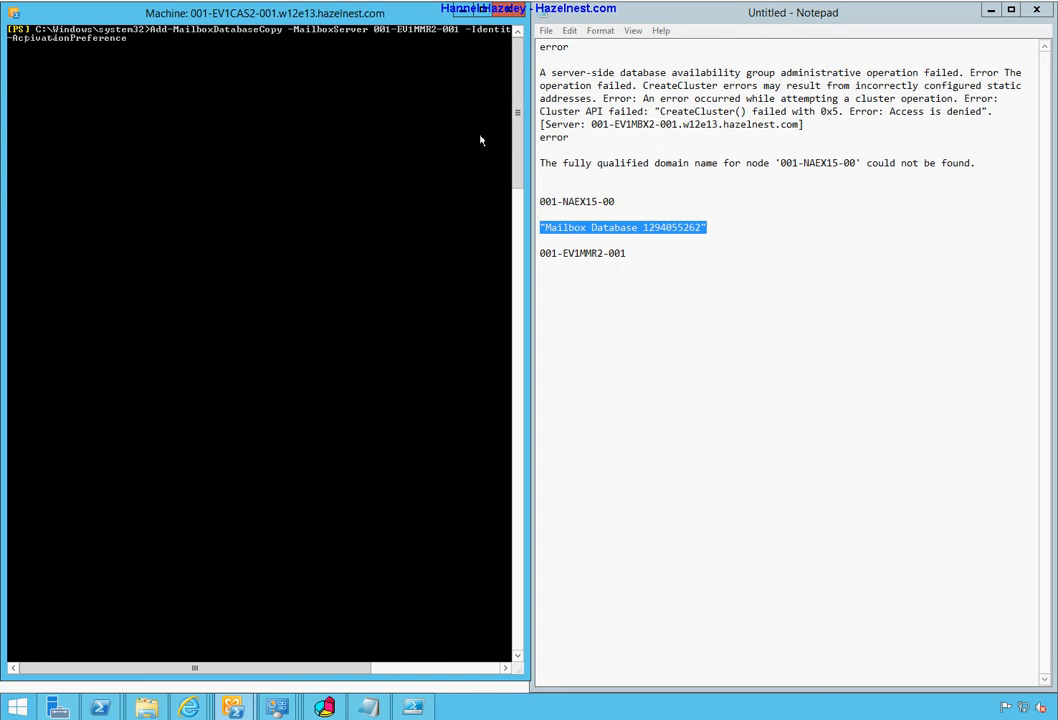
{"action": "type", "text": "2 -"}
{"action": "key", "text": "Tab"}
{"action": "key", "text": "Tab"}
{"action": "key", "text": "Tab"}
{"action": "key", "text": "Tab"}
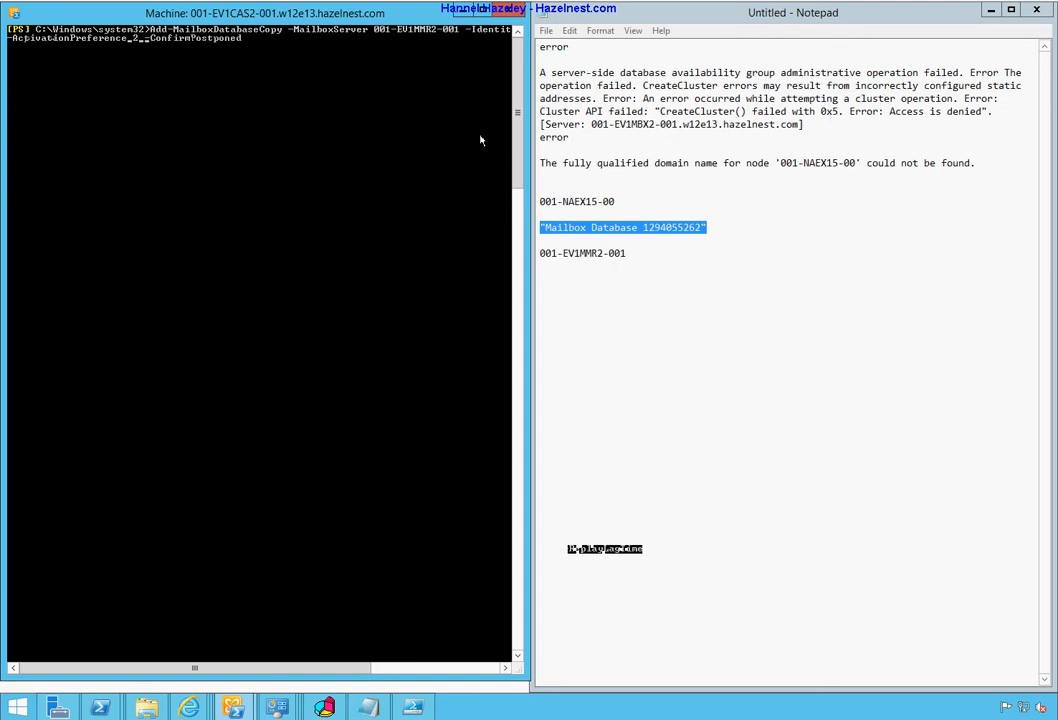
{"action": "key", "text": "Tab"}
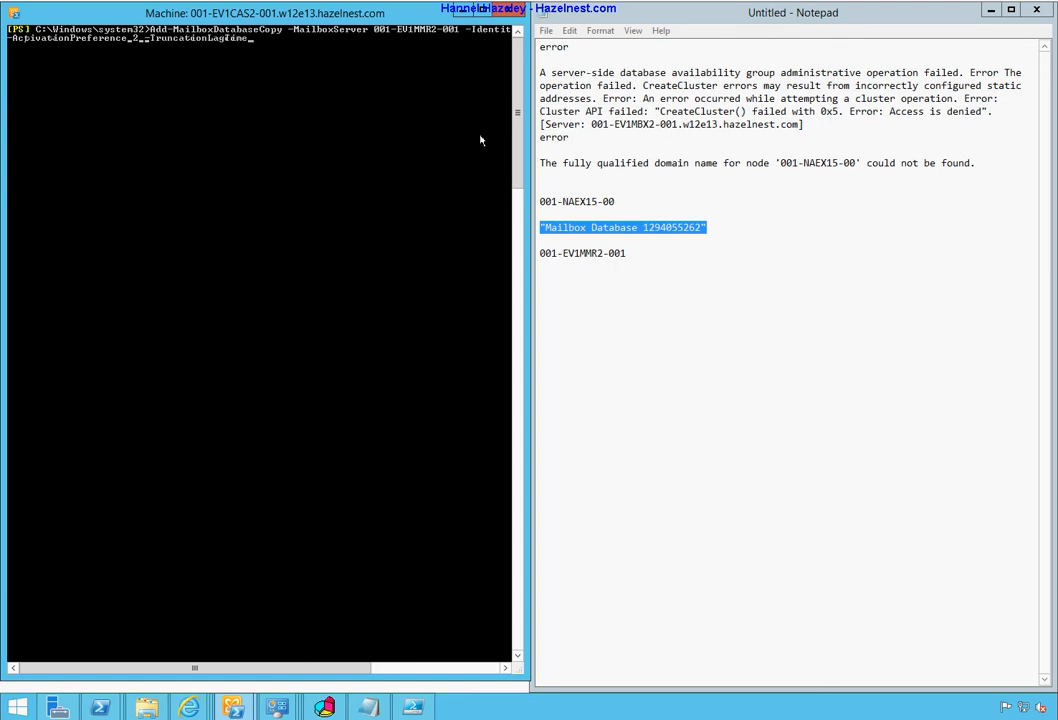
{"action": "key", "text": "Tab"}
{"action": "key", "text": "Return"}
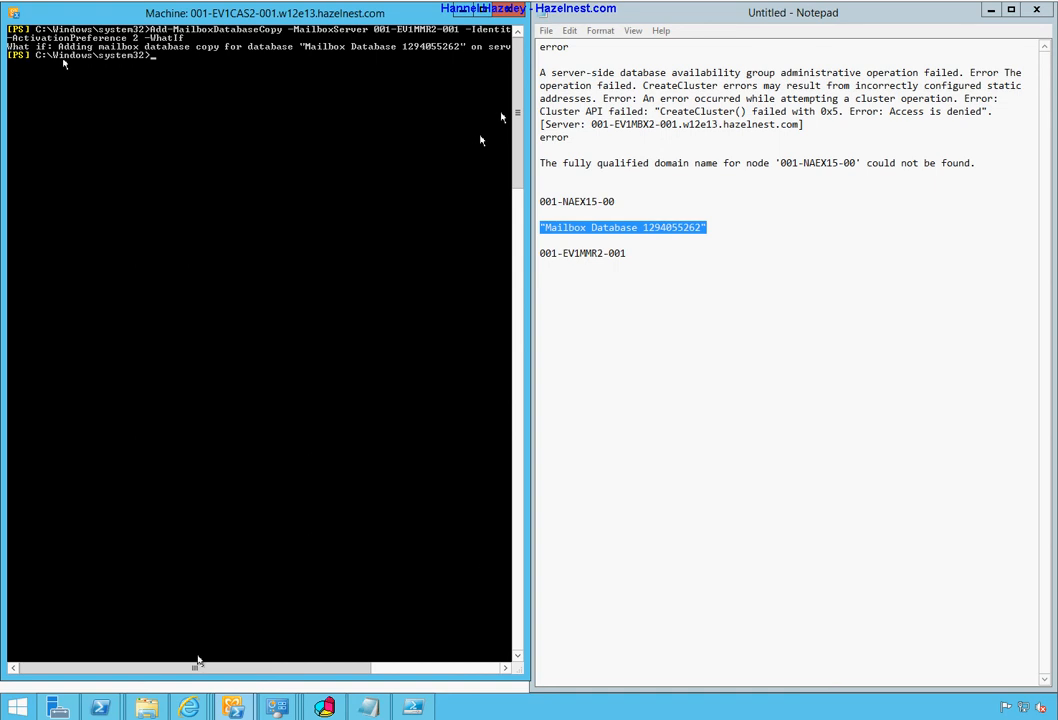
{"action": "left_click_drag", "start_coordinate": [200, 667], "coordinate": [57, 671]}
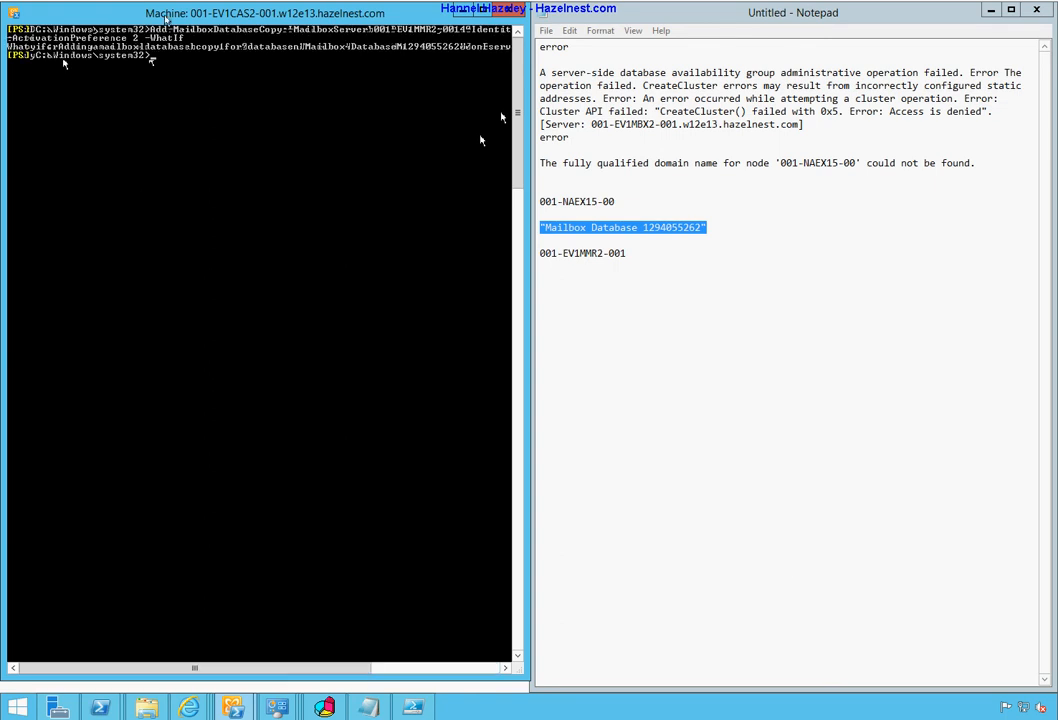
Step: Recall the Add-MailboxDatabaseCopy command, remove -WhatIf, and run it to create the copy on 001-EV1MMR2-001
{"action": "key", "text": "Up"}
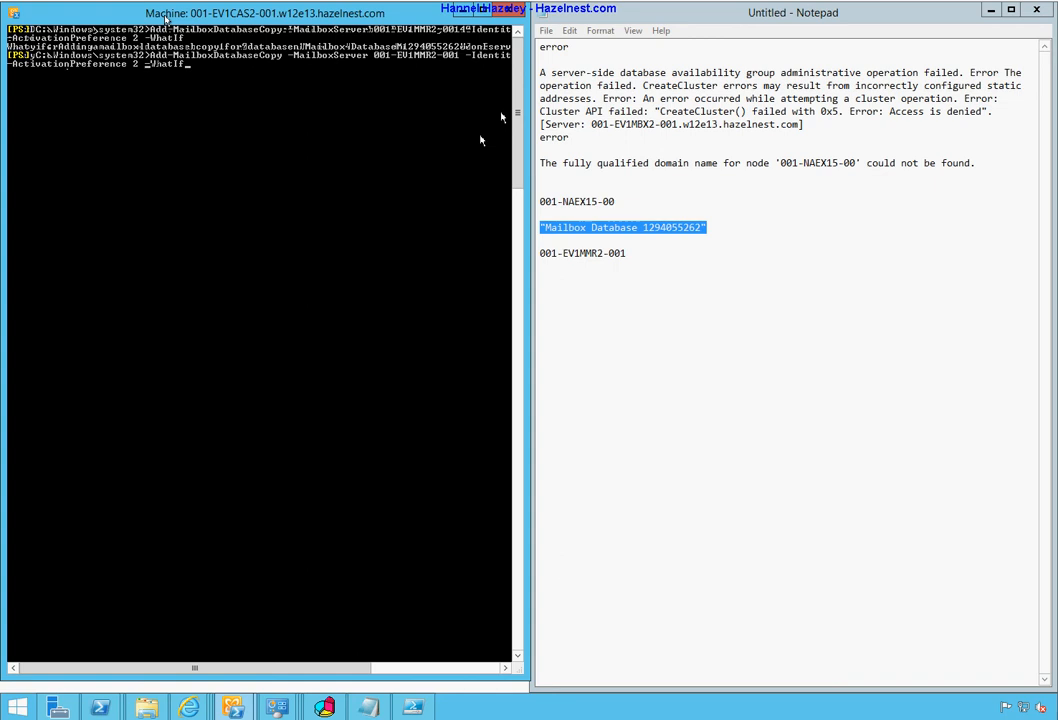
{"action": "key", "text": "Left"}
{"action": "key", "text": "ctrl+End"}
{"action": "key", "text": "Return"}
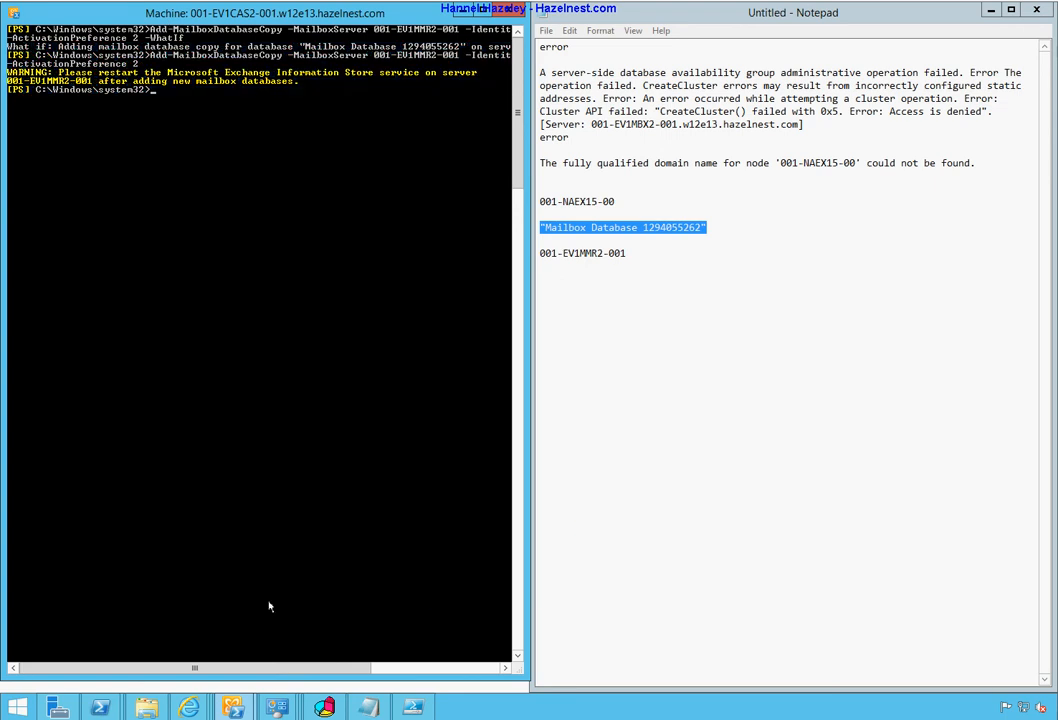
Step: Refresh the database list in the Exchange admin center and widen its Servers with copies column
{"action": "mouse_move", "coordinate": [189, 707]}
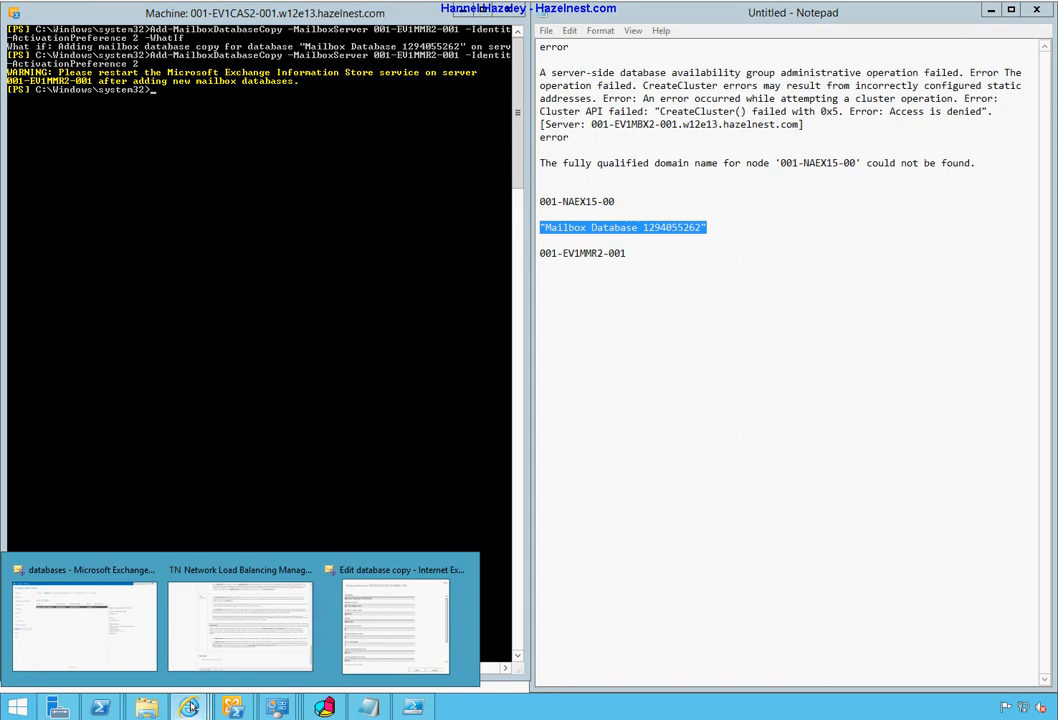
{"action": "left_click", "coordinate": [90, 638]}
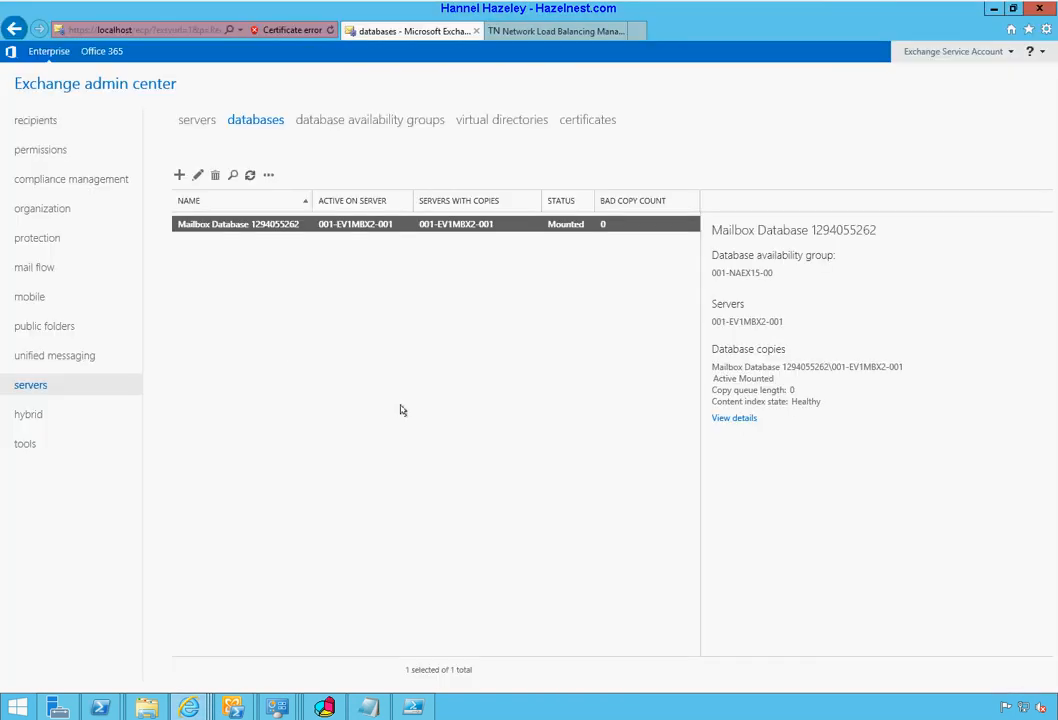
{"action": "left_click", "coordinate": [249, 177]}
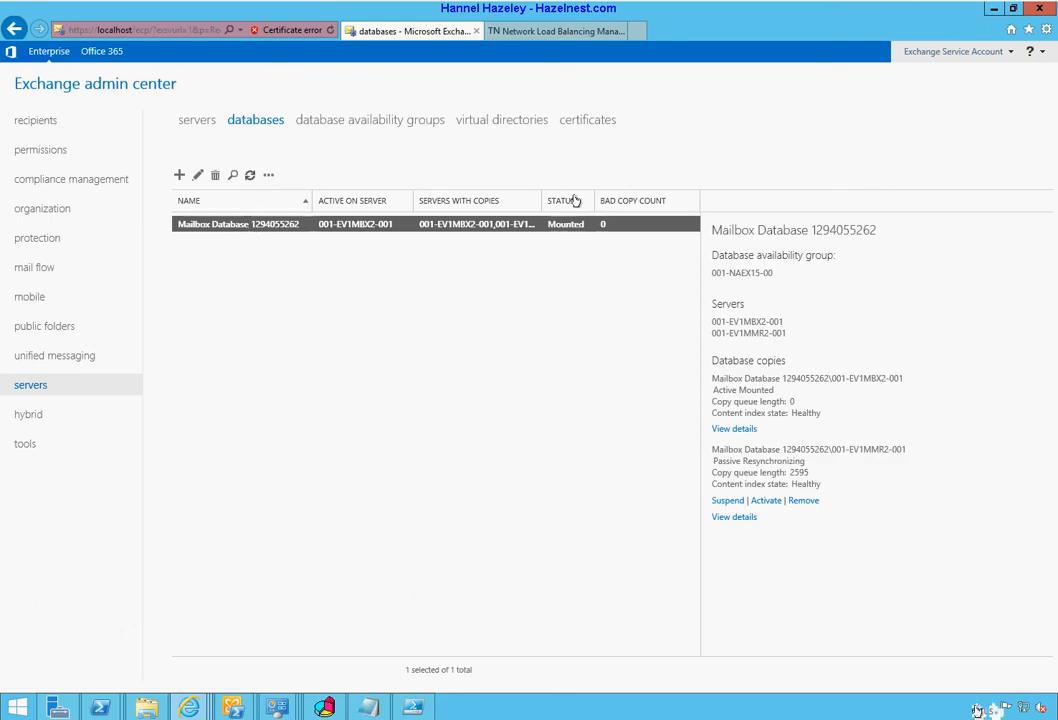
{"action": "left_click_drag", "start_coordinate": [540, 197], "coordinate": [640, 199]}
{"action": "left_click", "coordinate": [637, 198]}
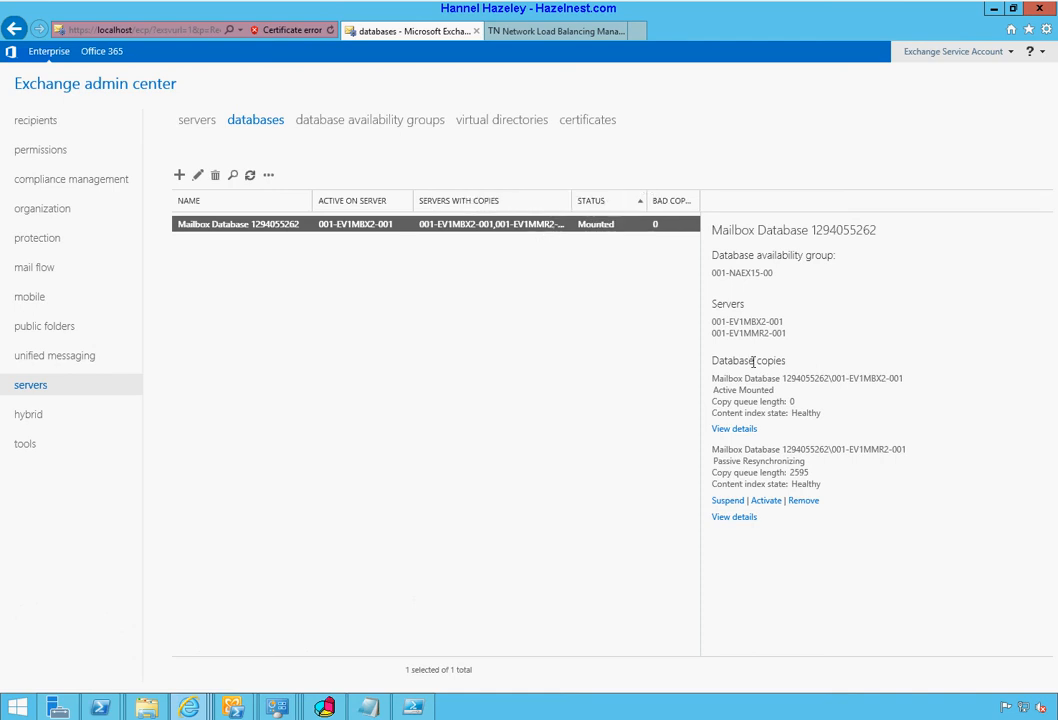
Step: Examine the mailbox database's details for its availability group and the servers holding its copies, then deselect the database
{"action": "left_click_drag", "start_coordinate": [878, 230], "coordinate": [711, 230]}
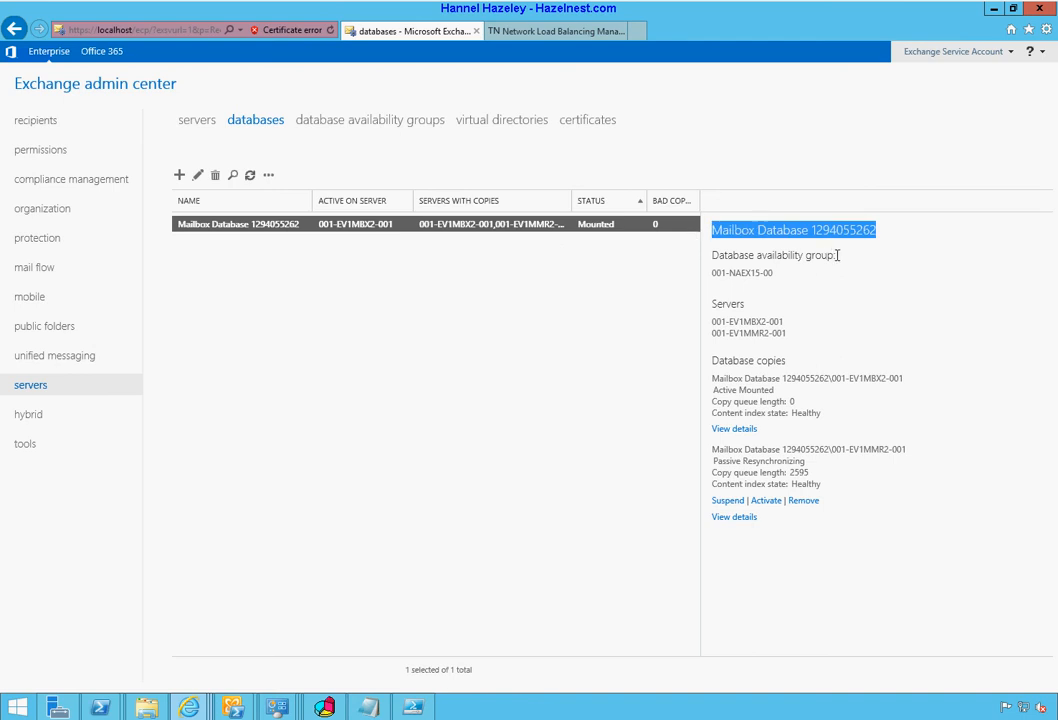
{"action": "left_click_drag", "start_coordinate": [835, 255], "coordinate": [711, 256]}
{"action": "left_click_drag", "start_coordinate": [774, 273], "coordinate": [695, 307]}
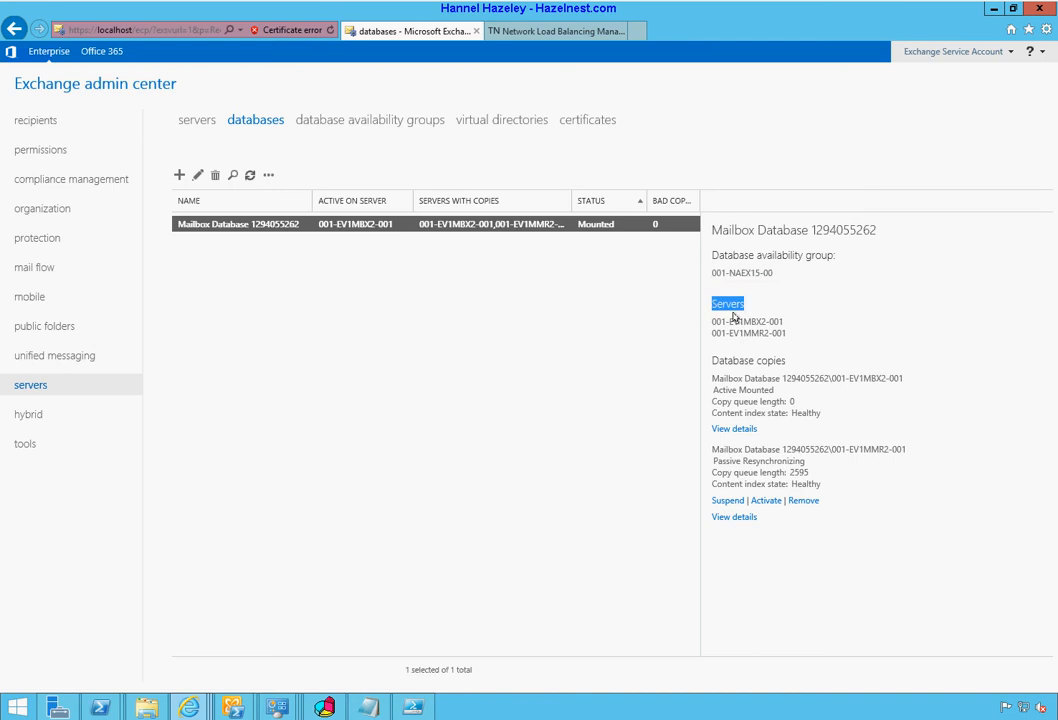
{"action": "left_click", "coordinate": [774, 321]}
{"action": "left_click_drag", "start_coordinate": [784, 321], "coordinate": [711, 322]}
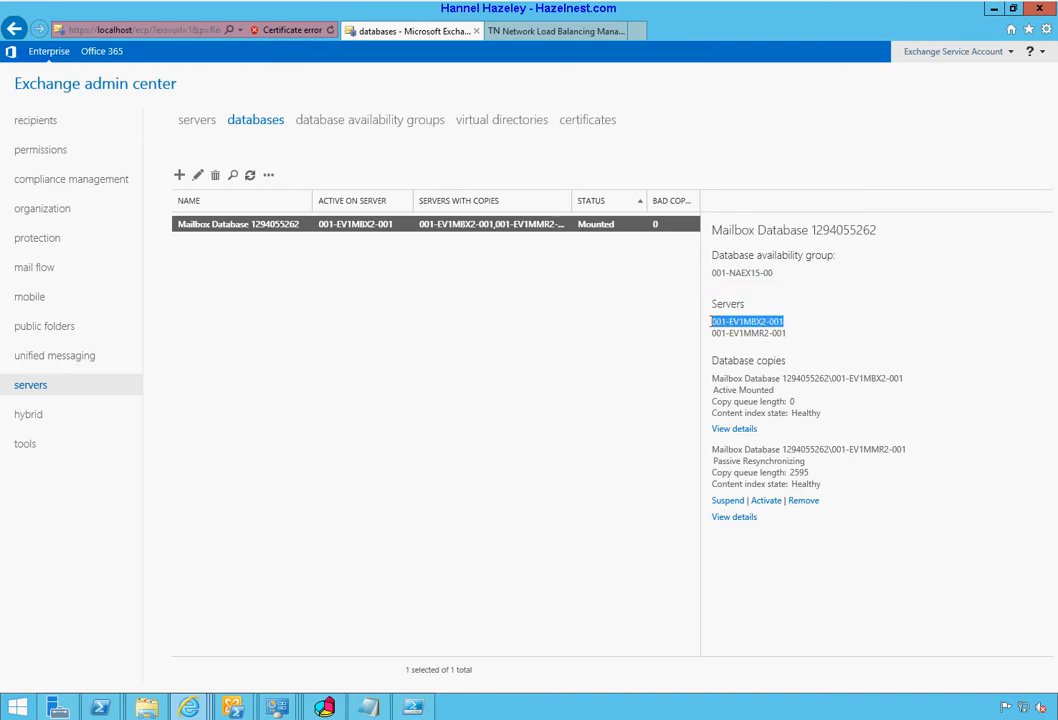
{"action": "left_click_drag", "start_coordinate": [785, 333], "coordinate": [711, 325]}
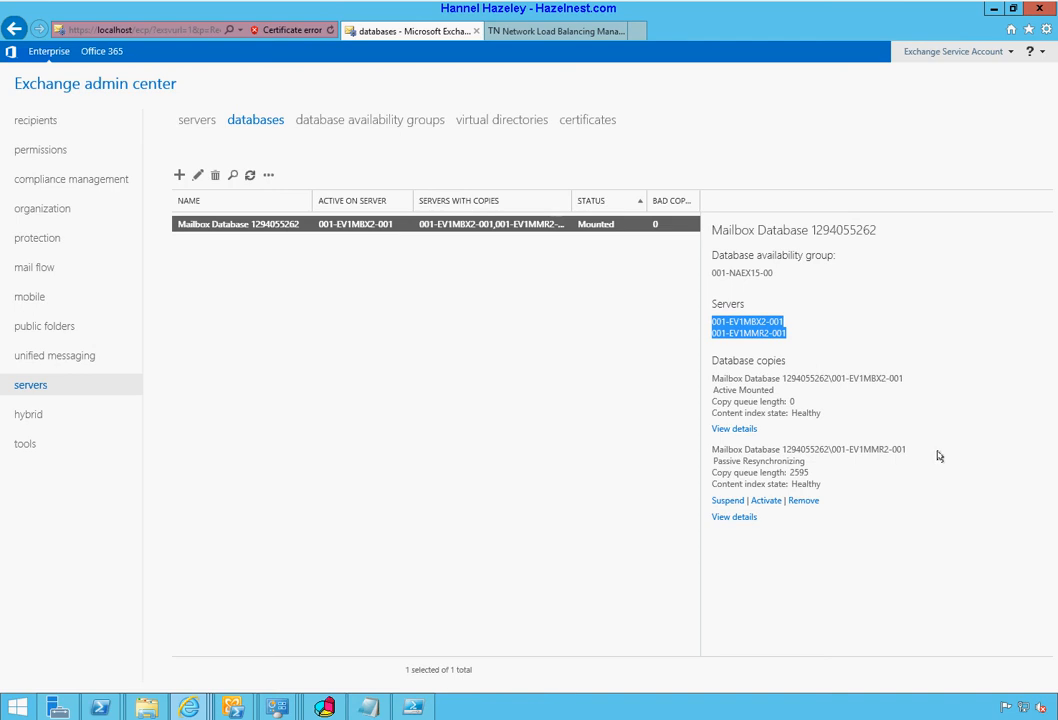
{"action": "left_click", "coordinate": [521, 367]}
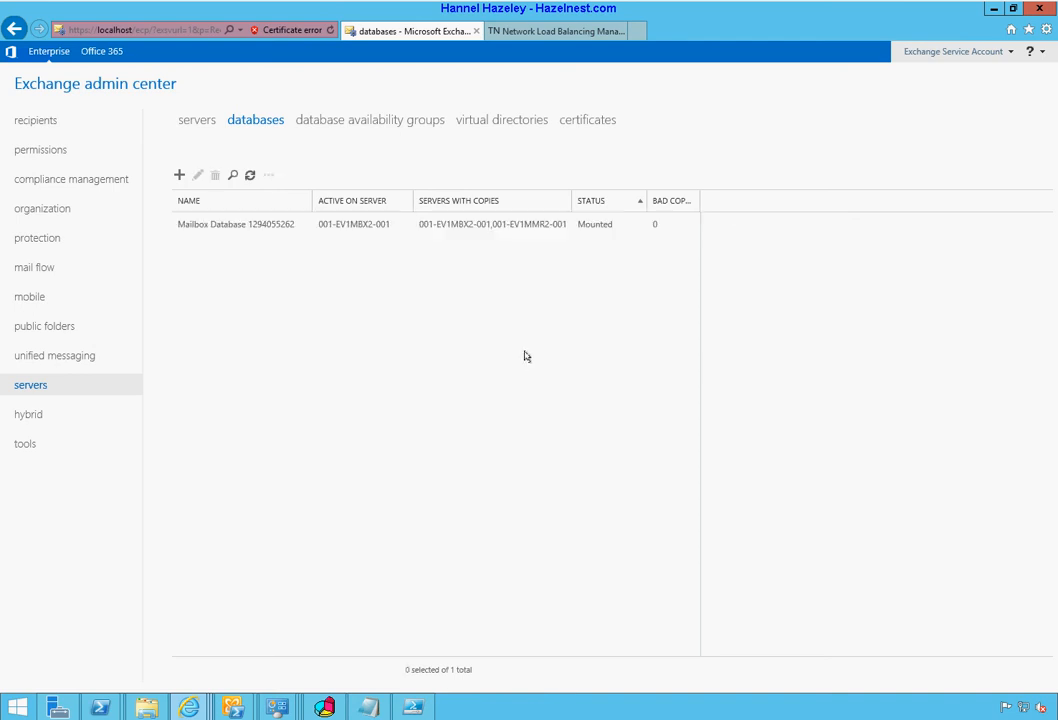